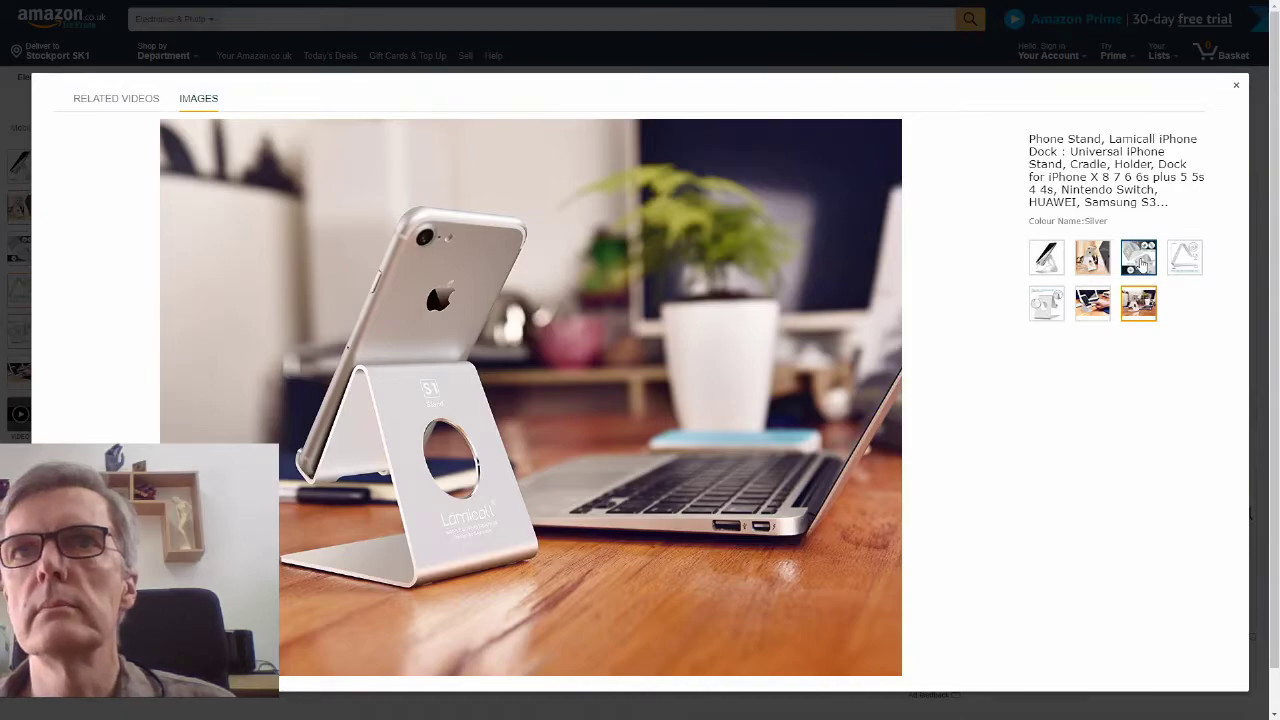
Step: Browse the Amazon product images to the Lamicall stand's diagram showing its overall dimensions
{"action": "left_click", "coordinate": [1141, 262]}
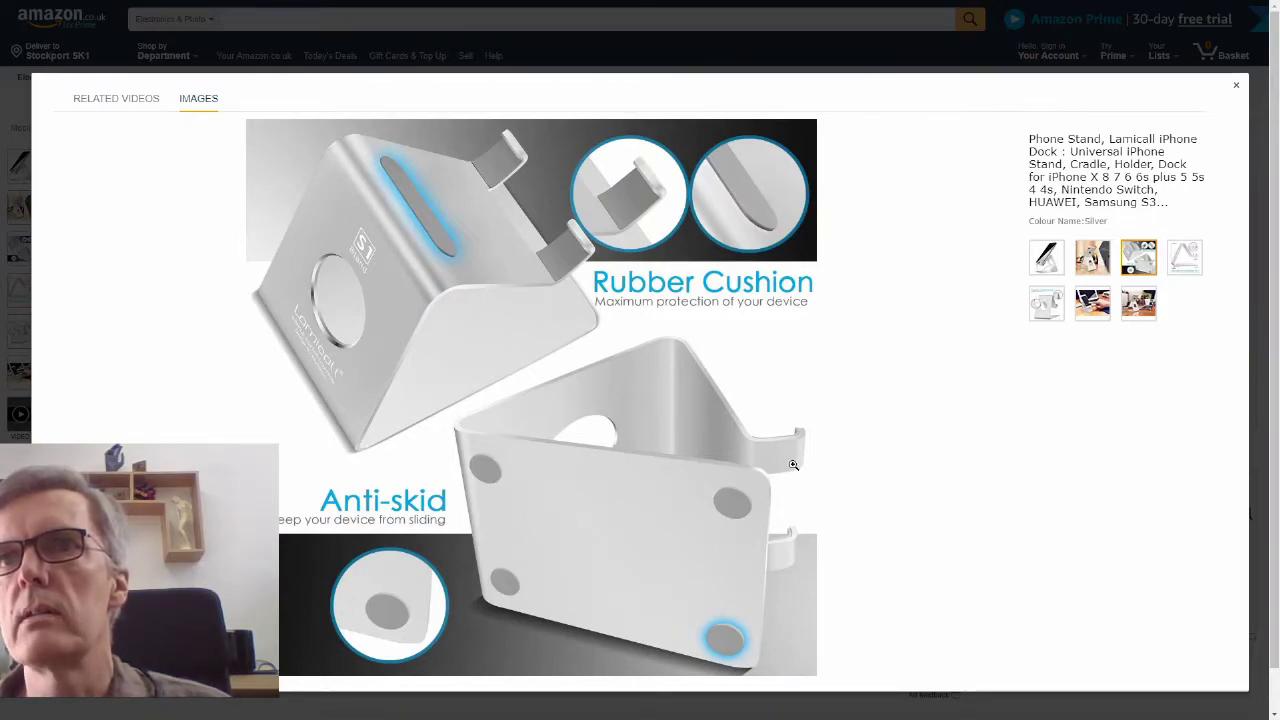
{"action": "left_click", "coordinate": [1185, 258]}
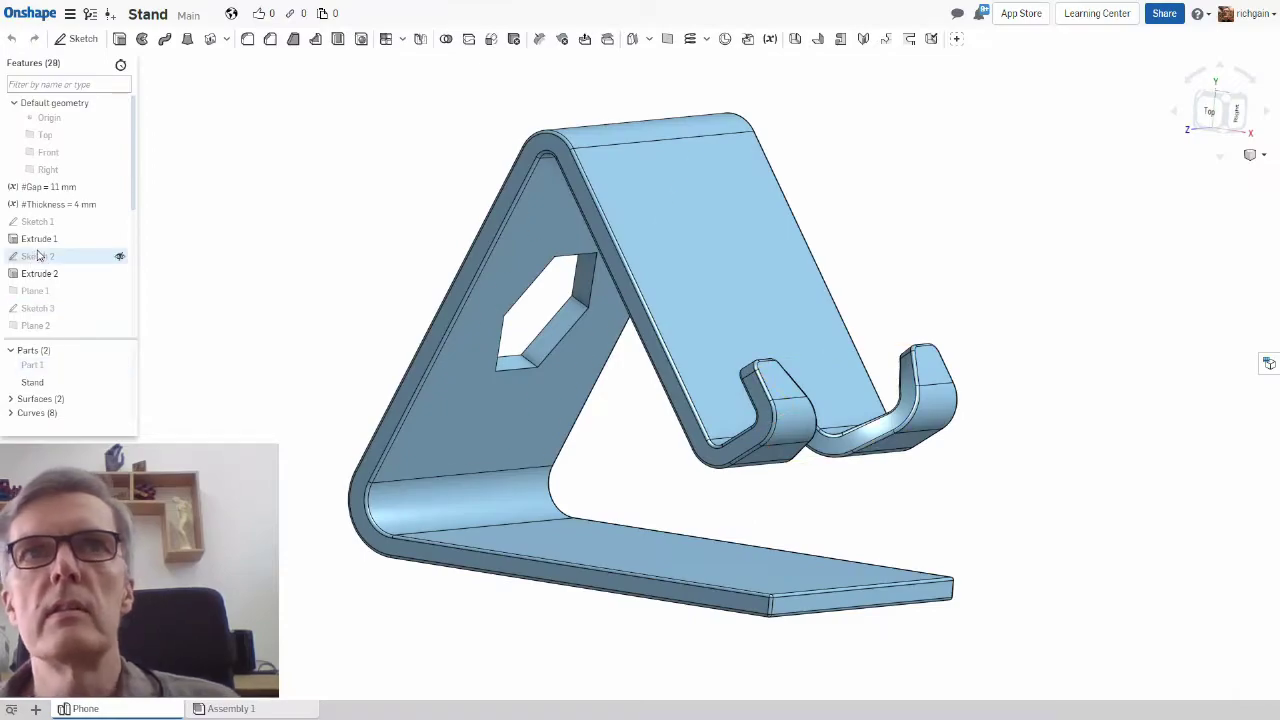
Step: Roll the Stand's history to include only #Gap, #Thickness and Sketch 1's triangular profile
{"action": "right_click", "coordinate": [62, 188]}
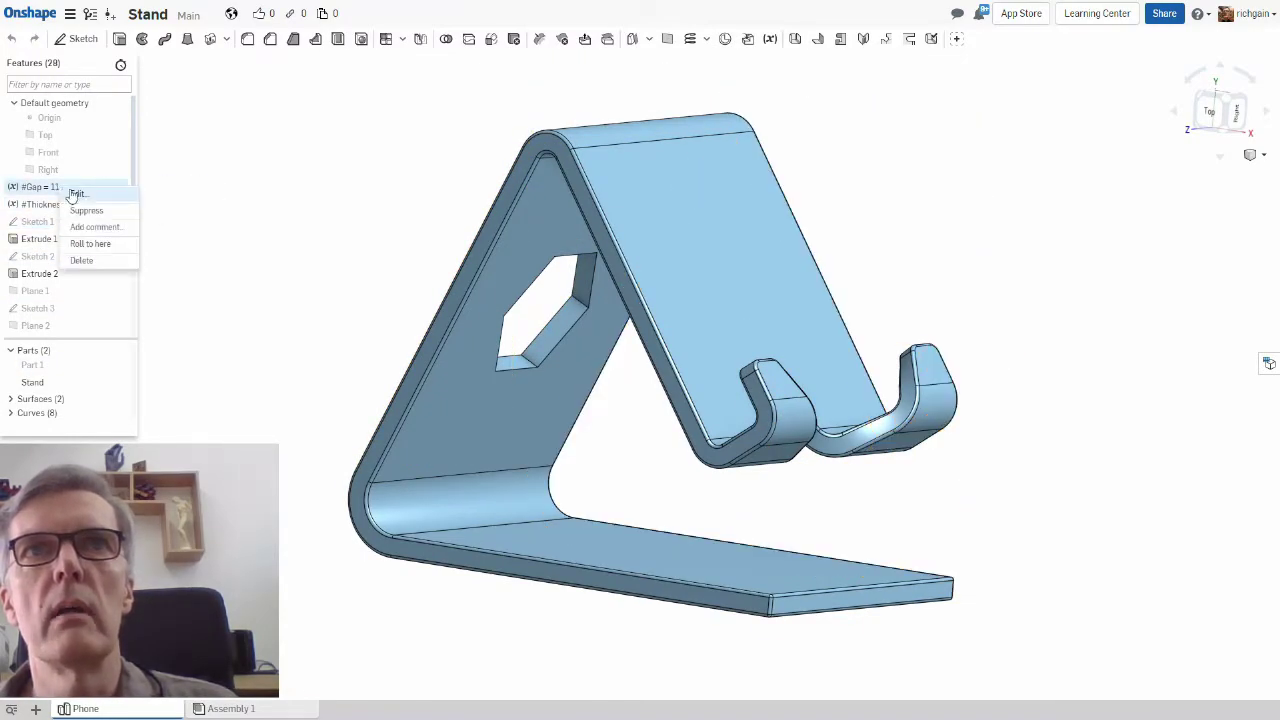
{"action": "left_click", "coordinate": [89, 244]}
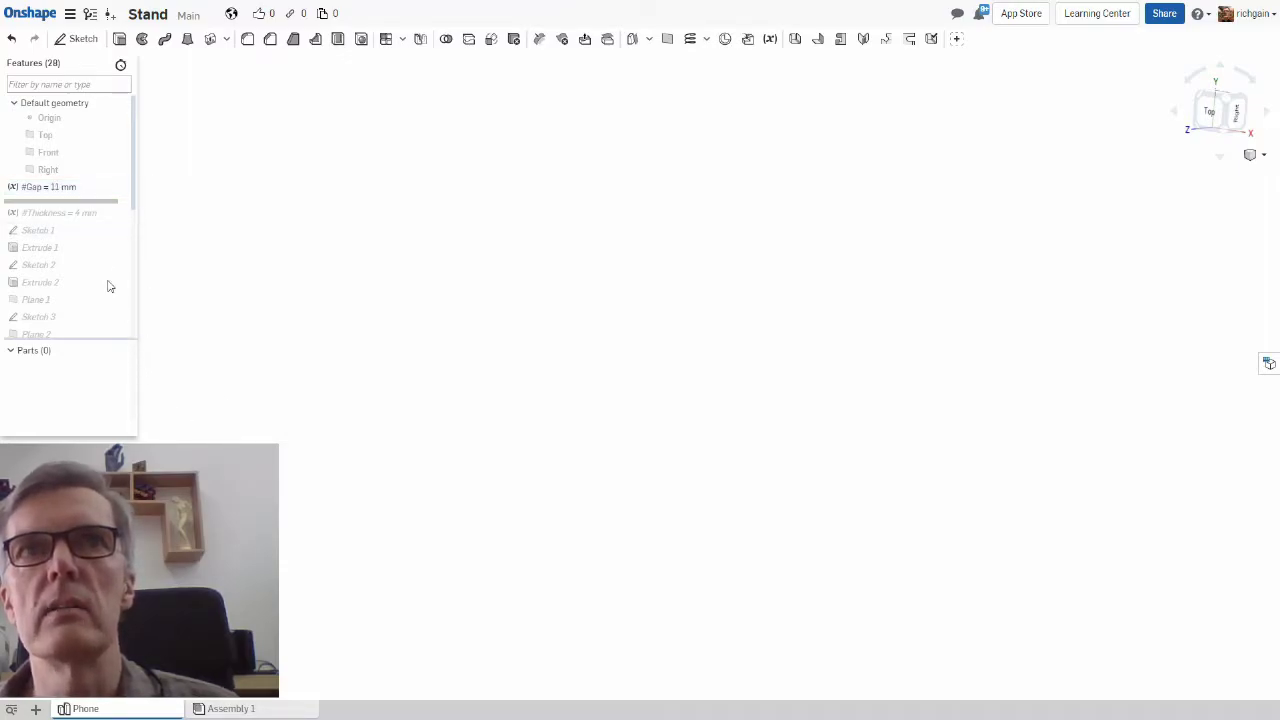
{"action": "right_click", "coordinate": [58, 219]}
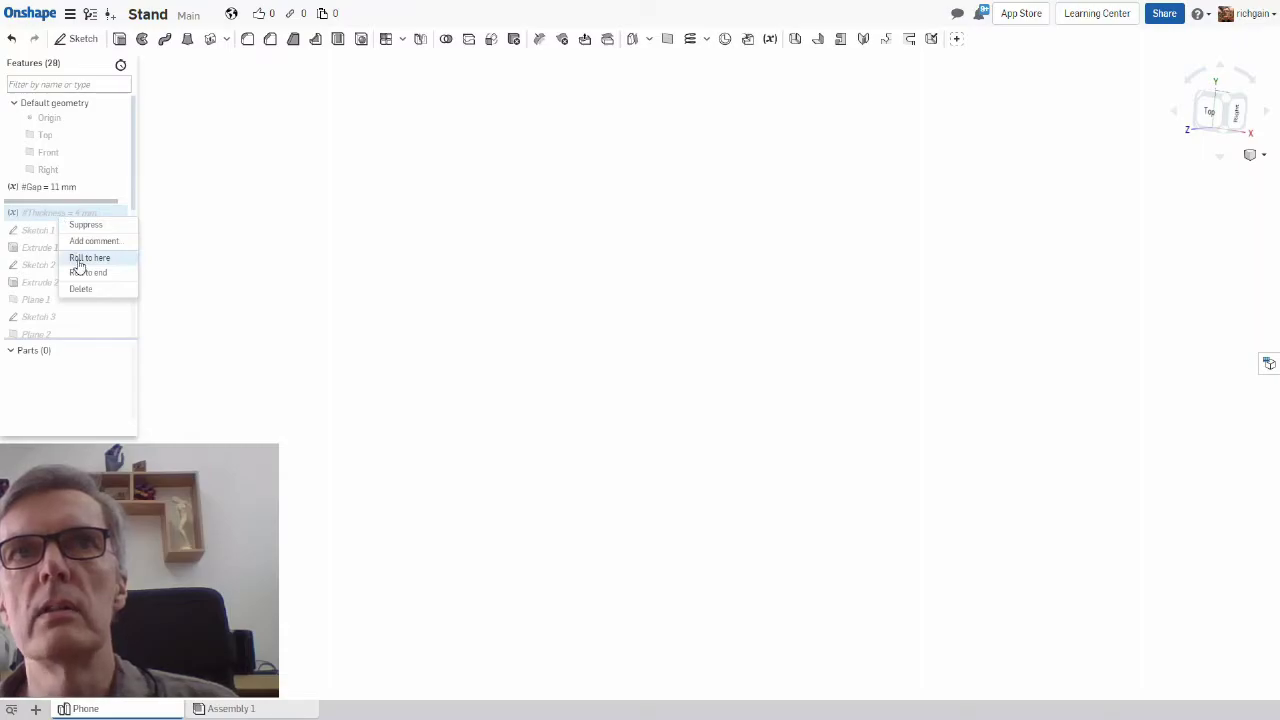
{"action": "left_click", "coordinate": [80, 258]}
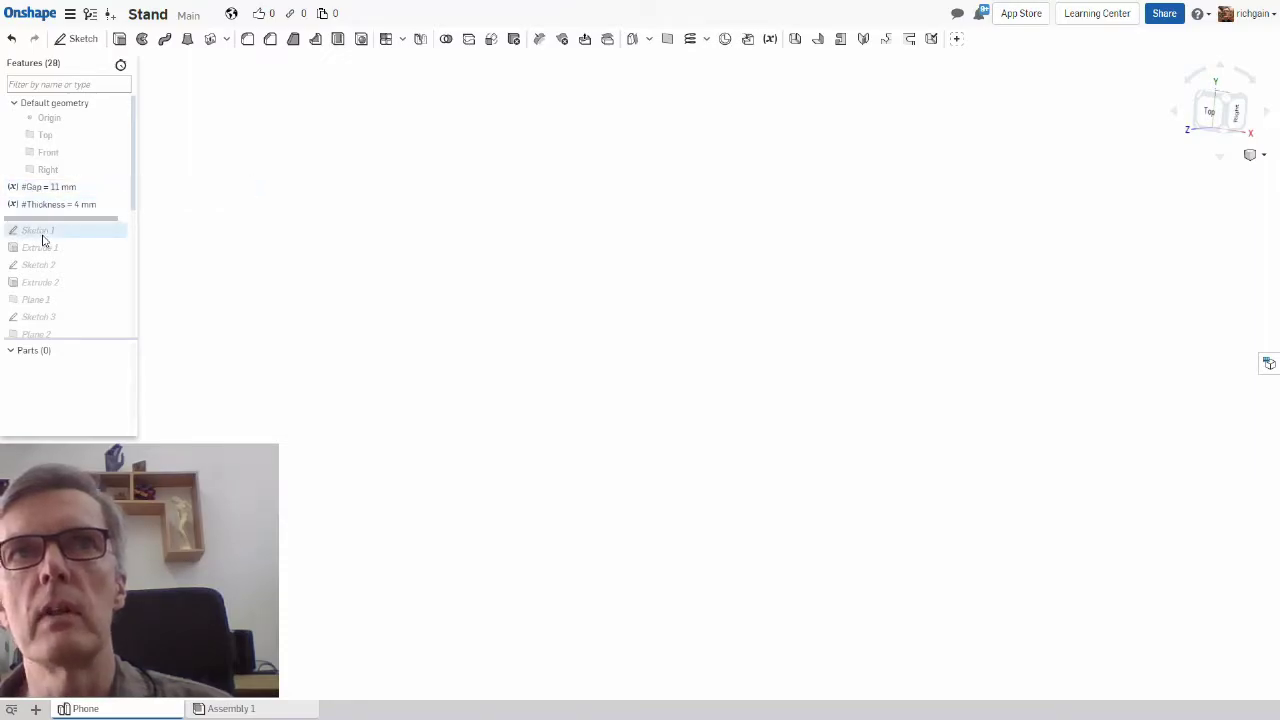
{"action": "right_click", "coordinate": [46, 232]}
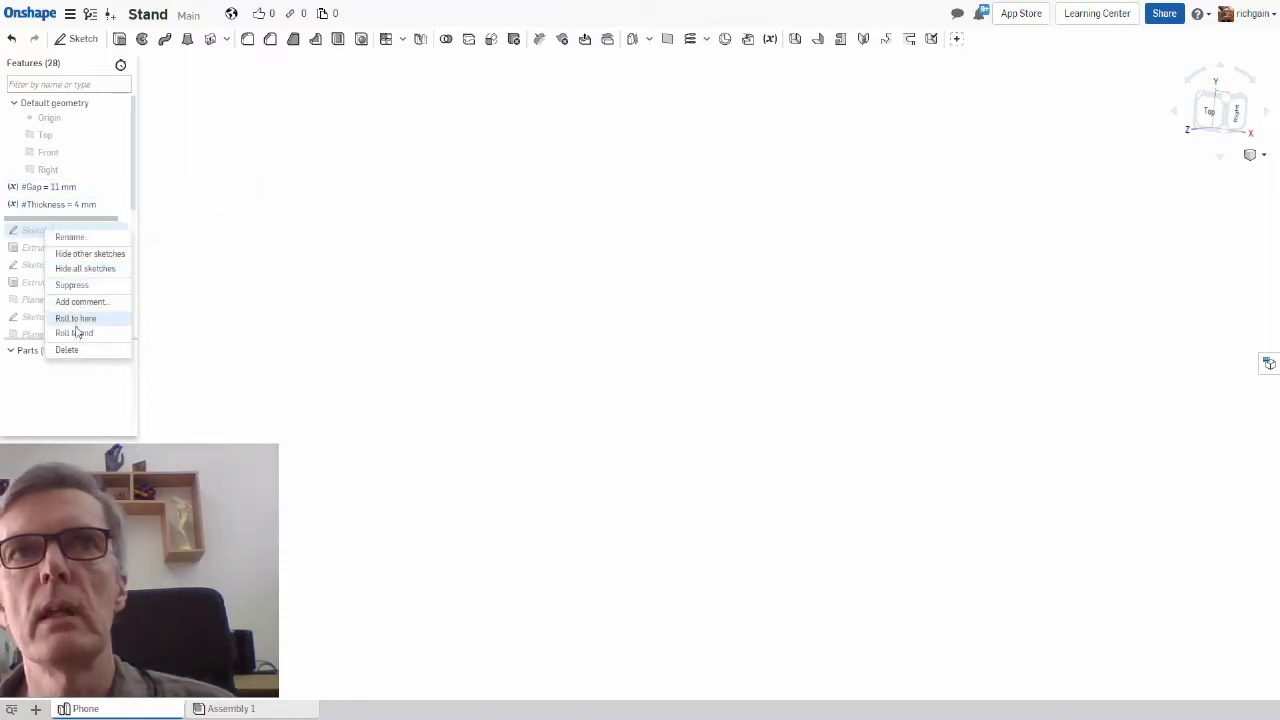
{"action": "left_click", "coordinate": [75, 318]}
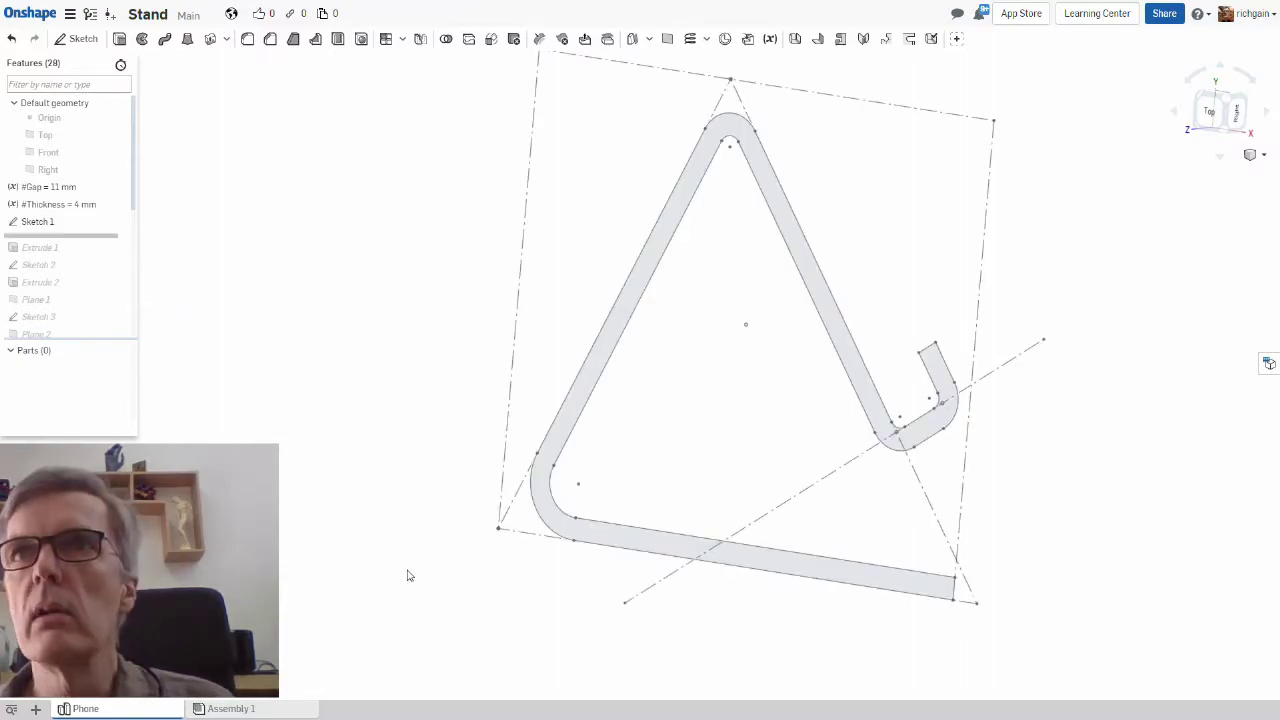
{"action": "left_click", "coordinate": [800, 552]}
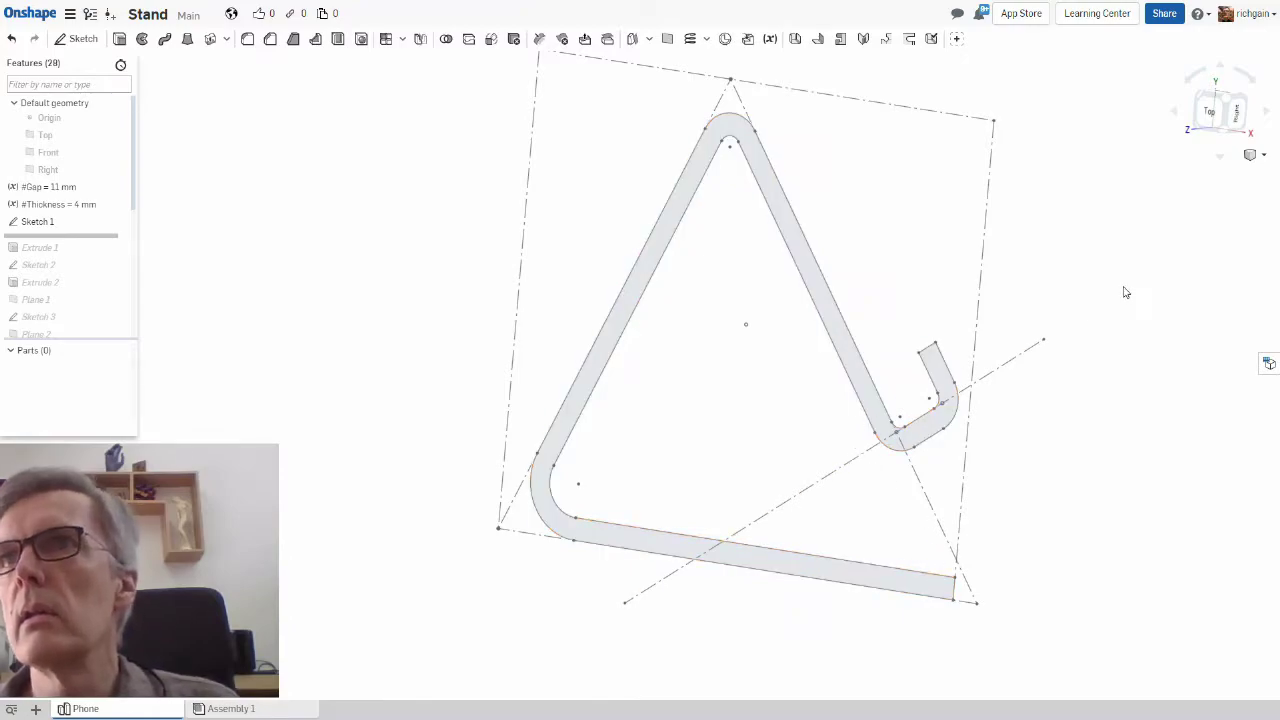
{"action": "left_click", "coordinate": [68, 223]}
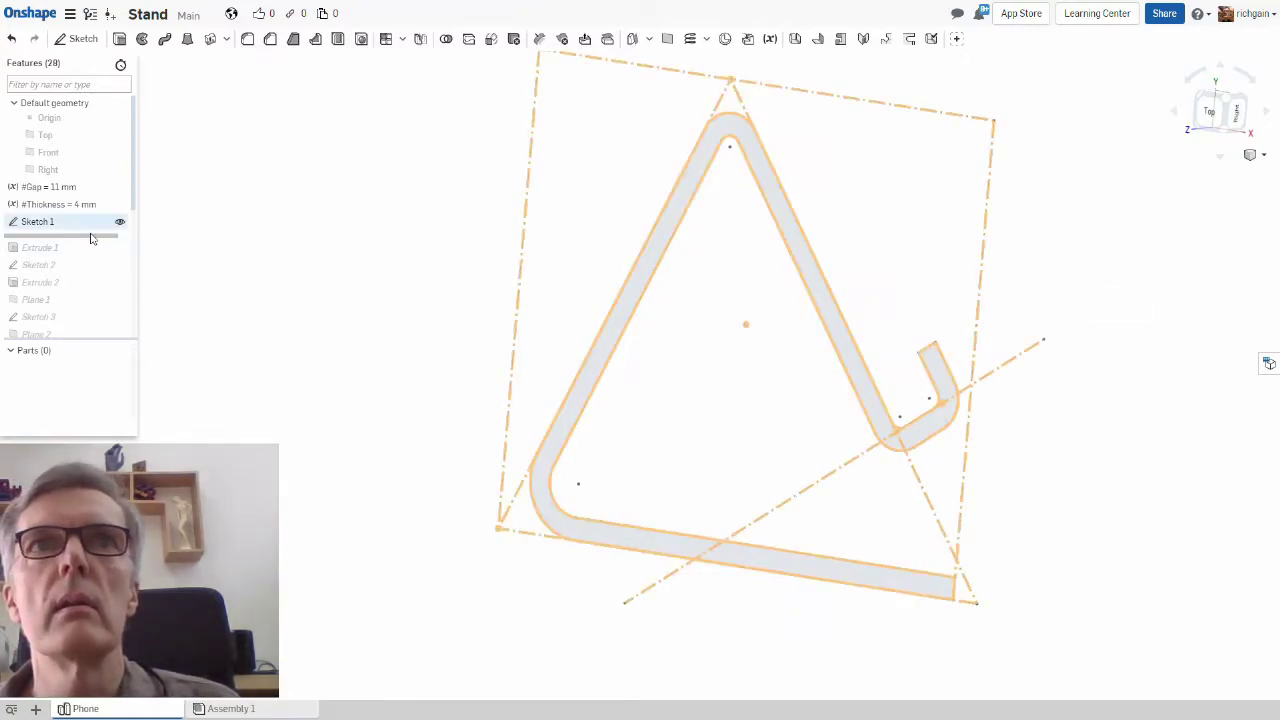
{"action": "right_click", "coordinate": [90, 236]}
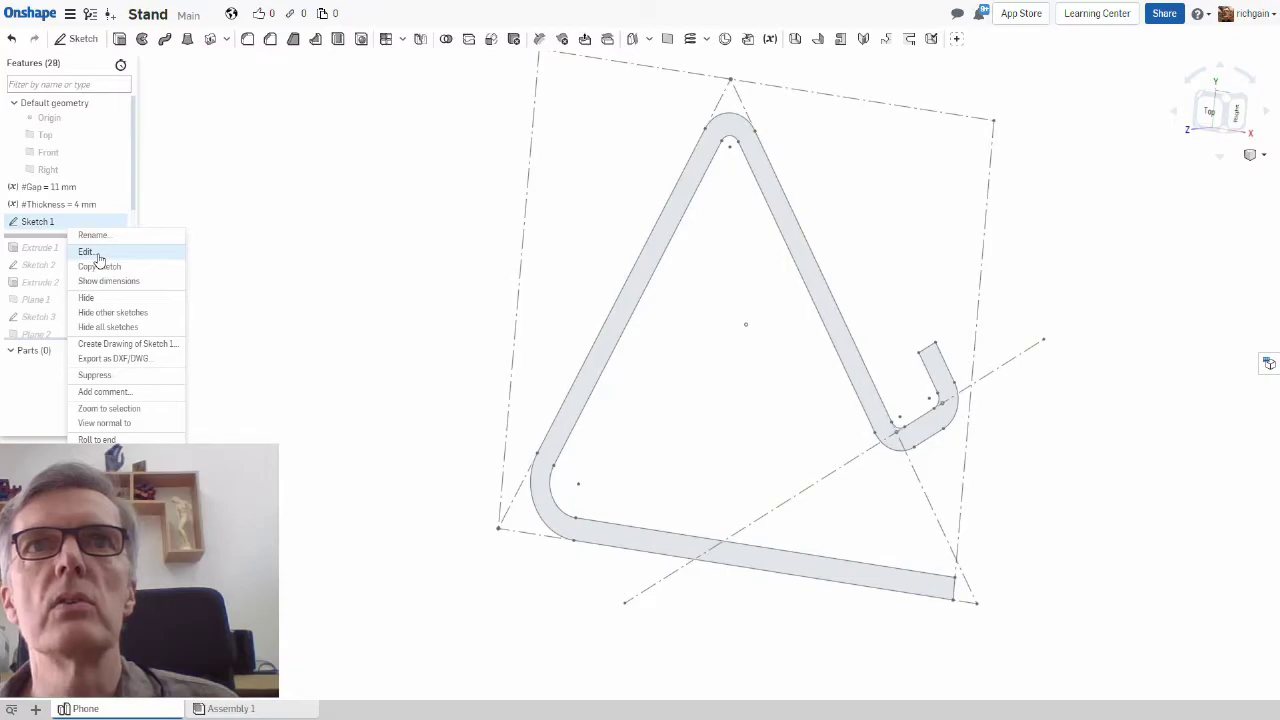
{"action": "left_click", "coordinate": [97, 256]}
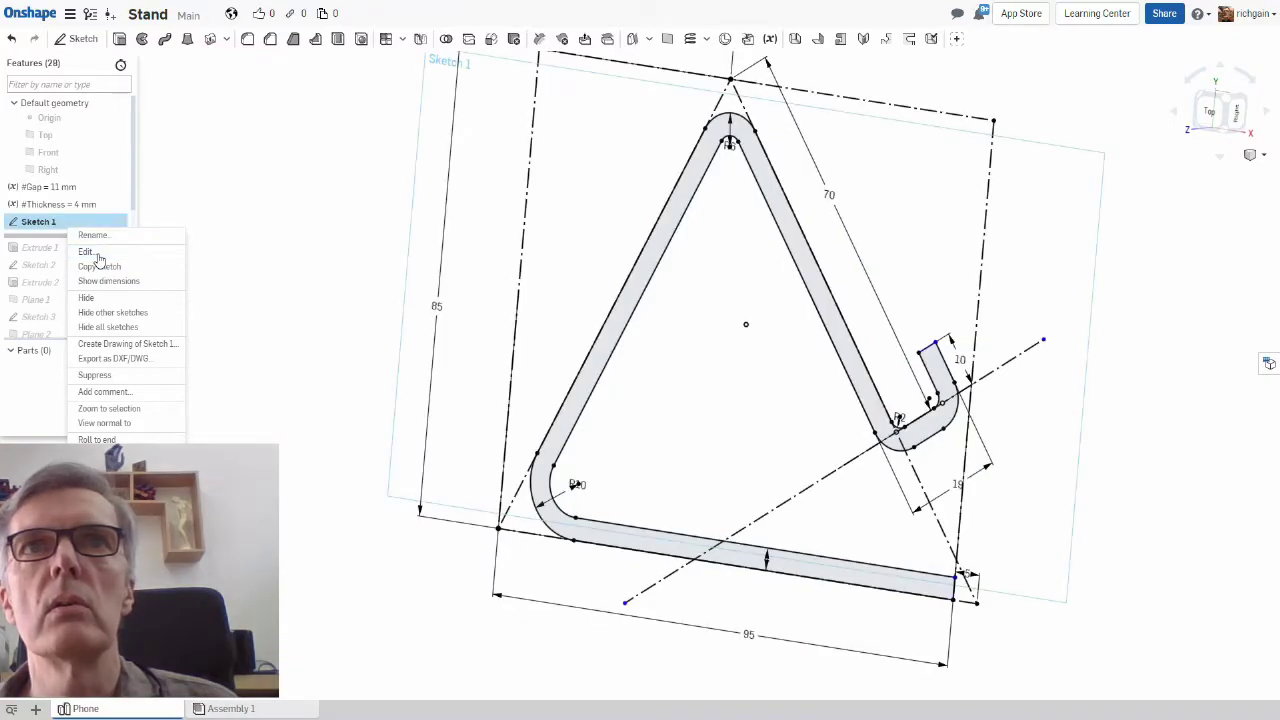
{"action": "left_click", "coordinate": [87, 252]}
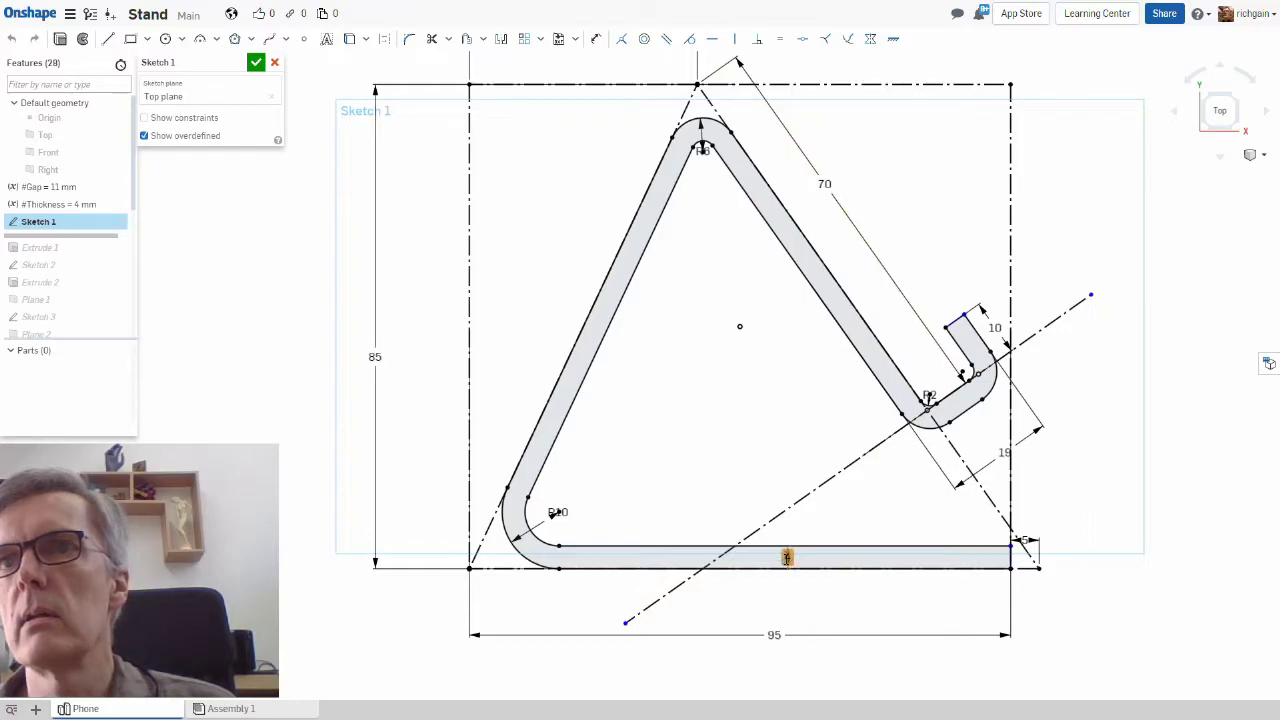
{"action": "double_click", "coordinate": [787, 558]}
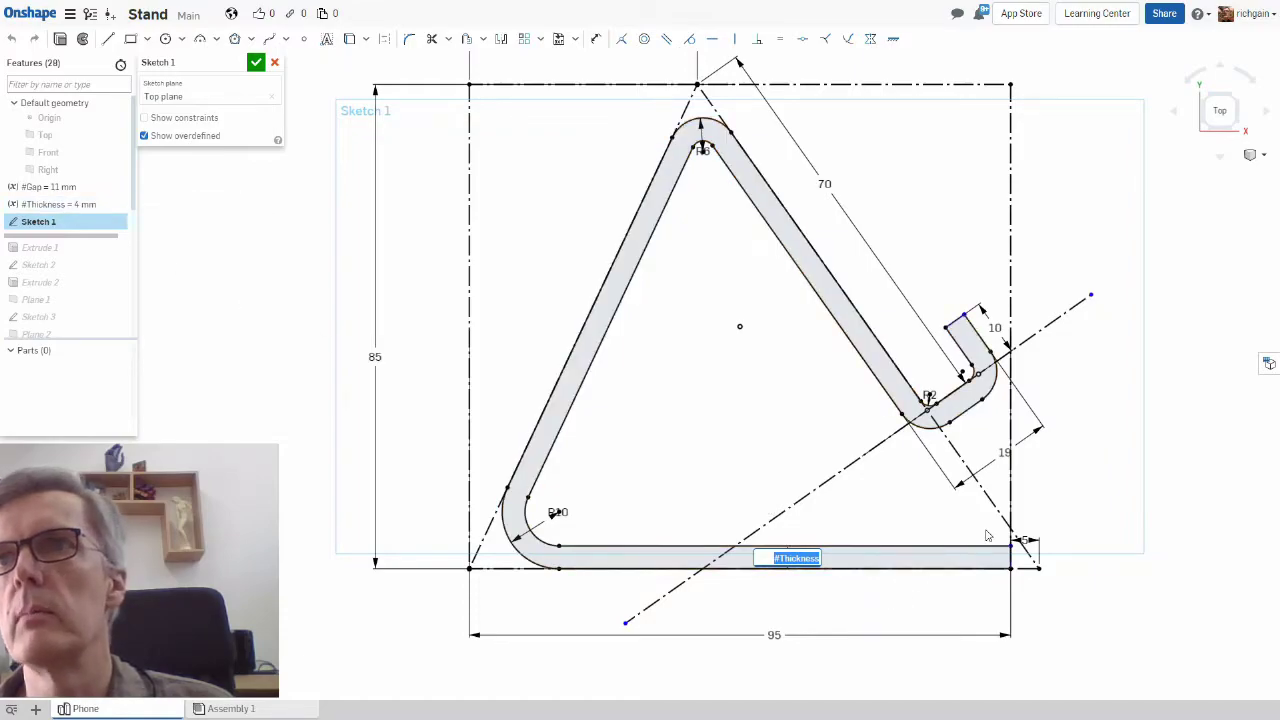
{"action": "double_click", "coordinate": [1004, 452]}
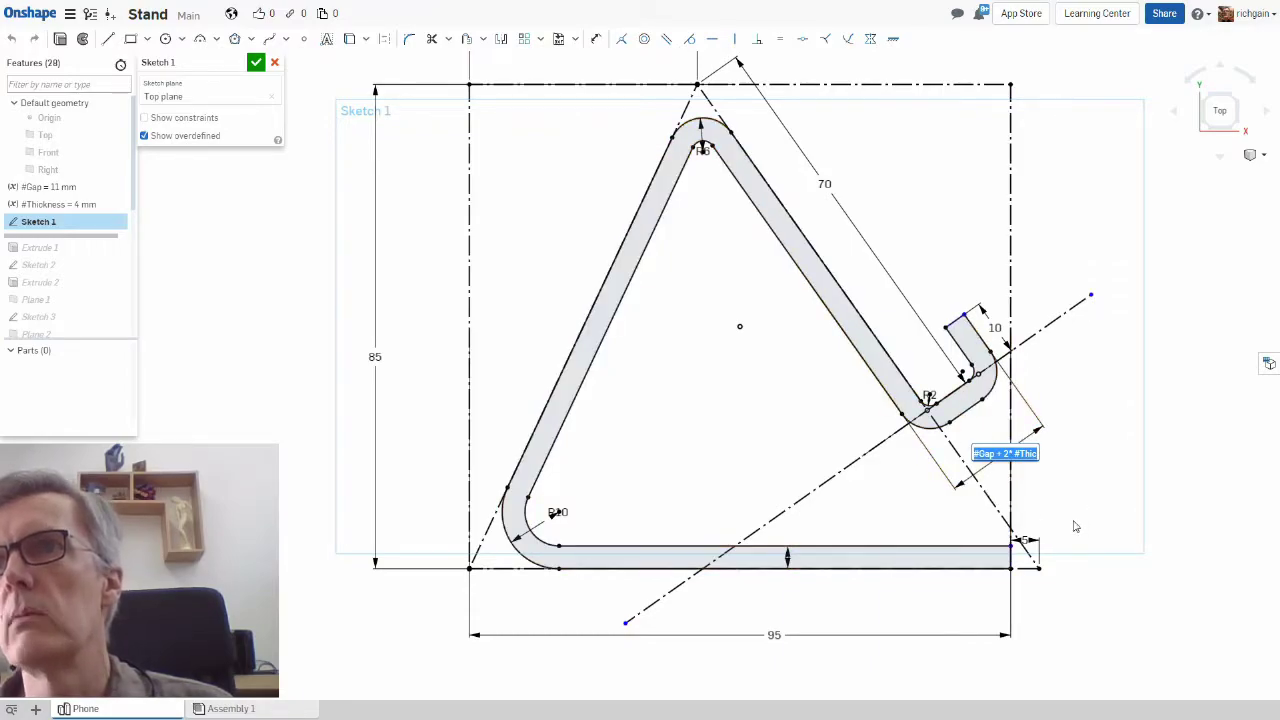
{"action": "key", "text": "Return"}
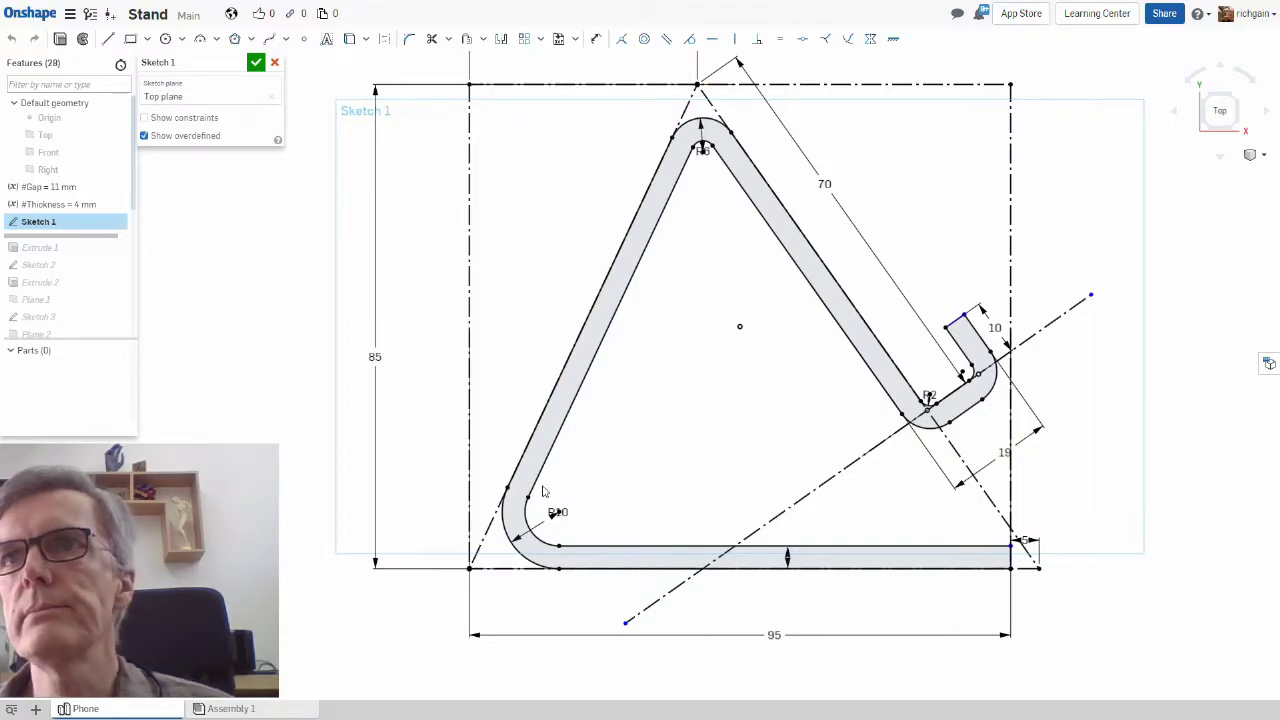
{"action": "right_click", "coordinate": [47, 252]}
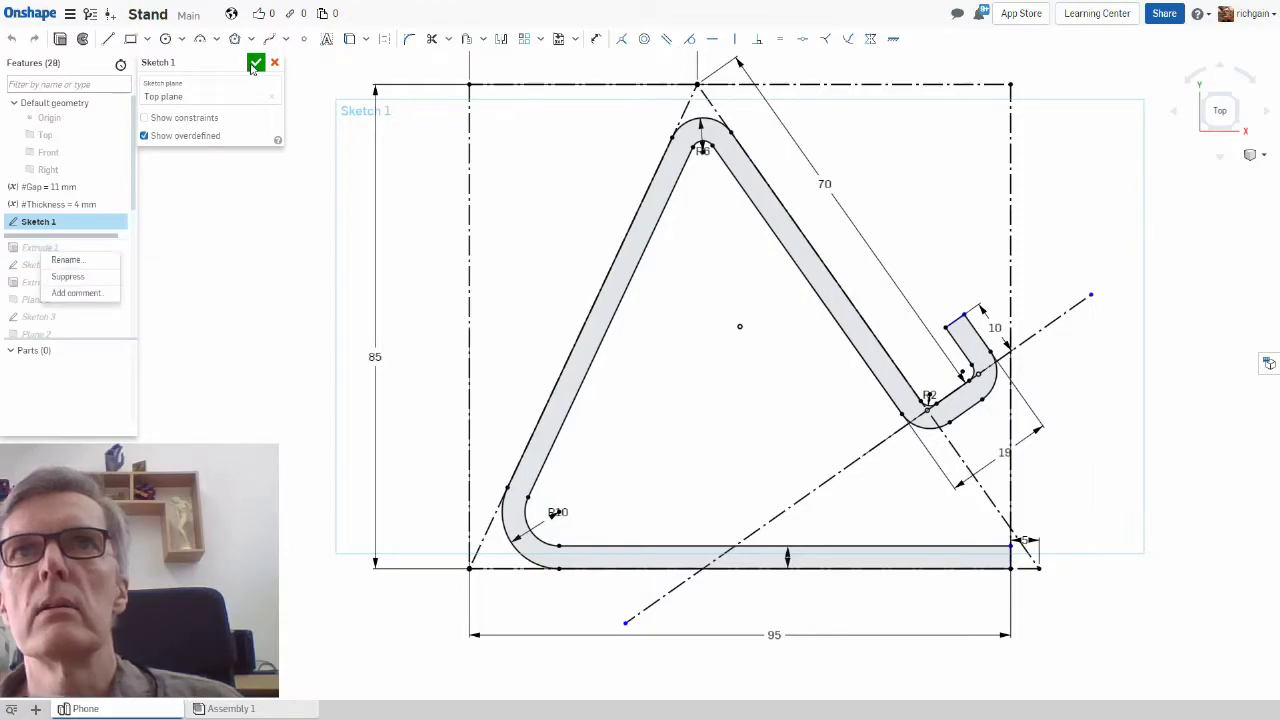
{"action": "left_click", "coordinate": [172, 271]}
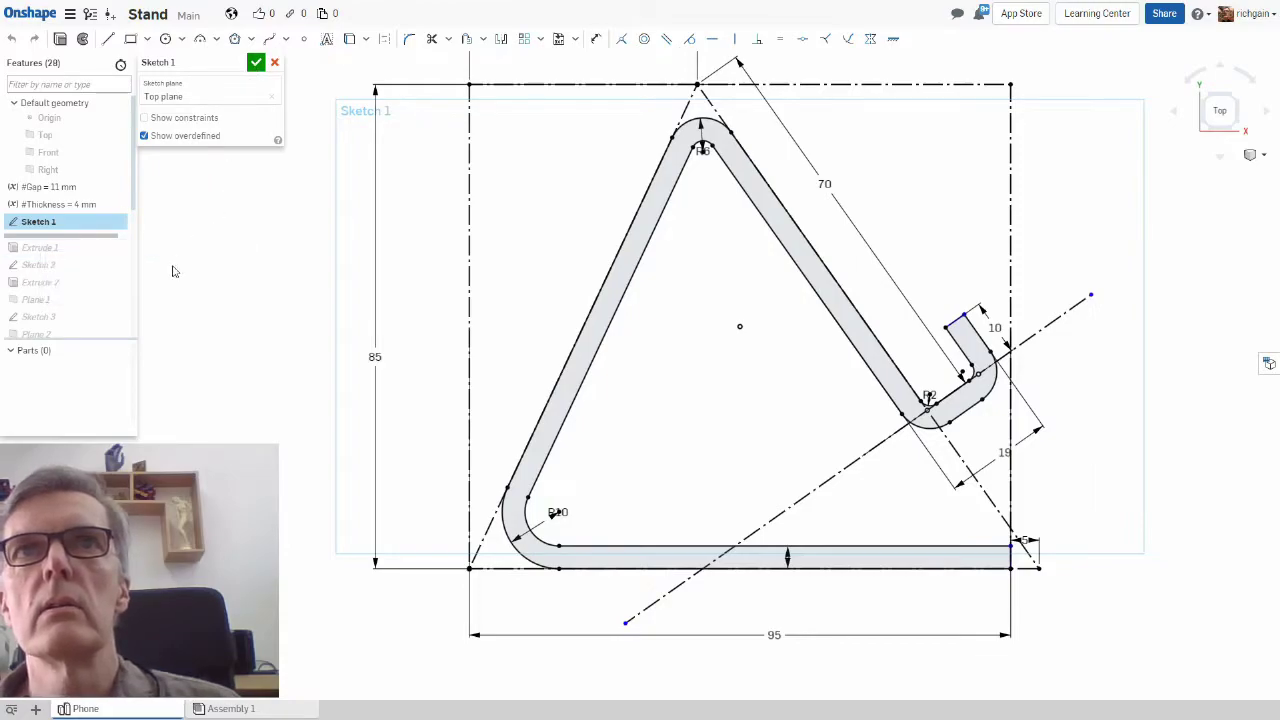
Step: Close the edited sketch and roll the history forward to include Sketch 2's outline
{"action": "left_click", "coordinate": [256, 64]}
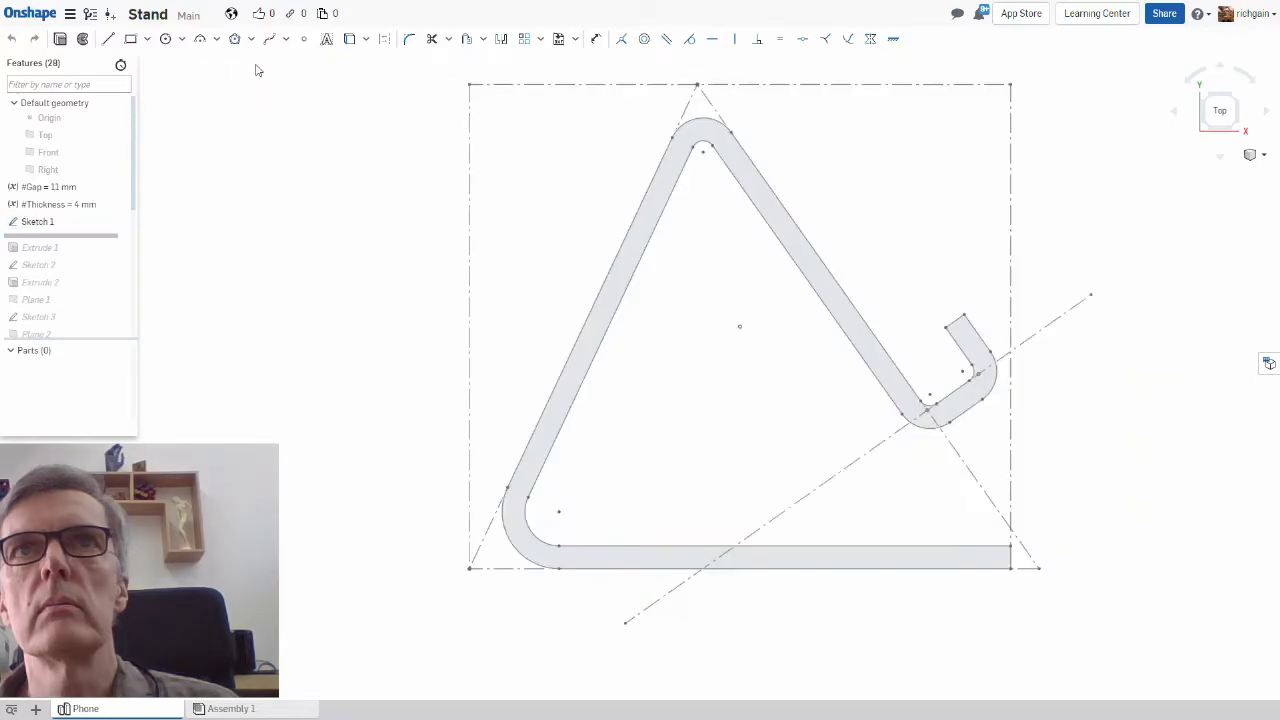
{"action": "right_click", "coordinate": [78, 254]}
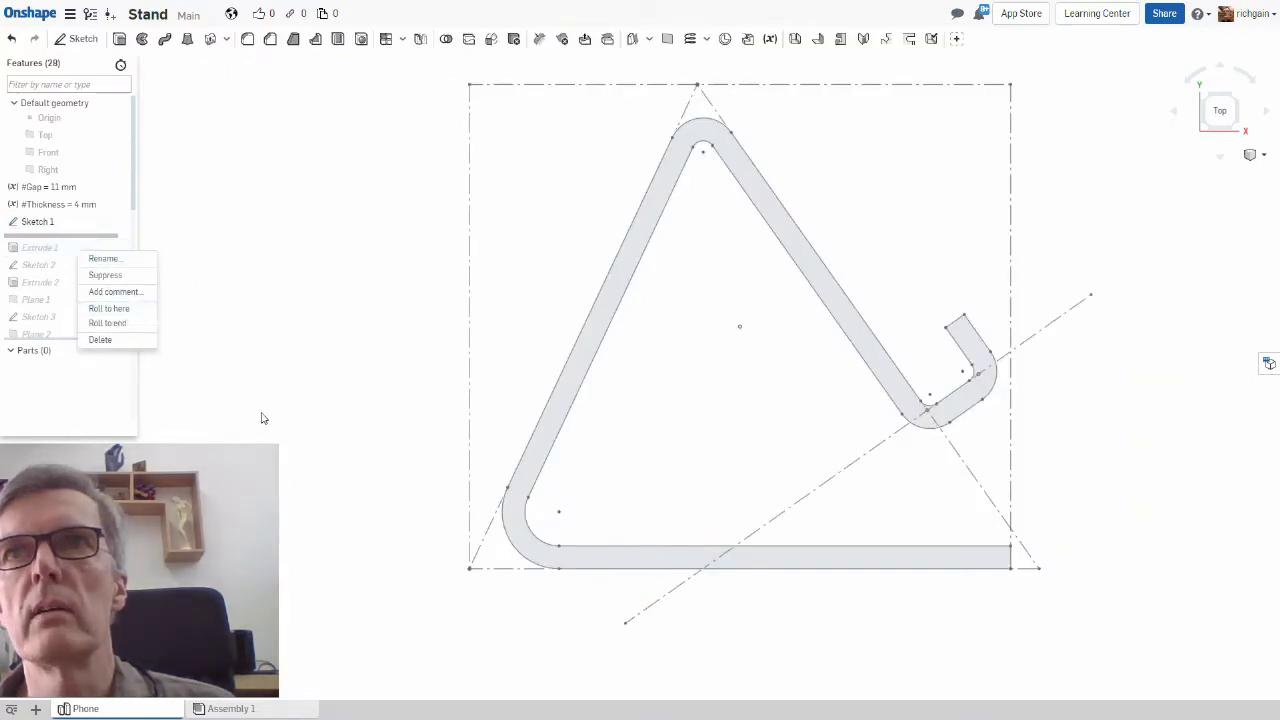
{"action": "key", "text": "Up"}
{"action": "key", "text": "Up"}
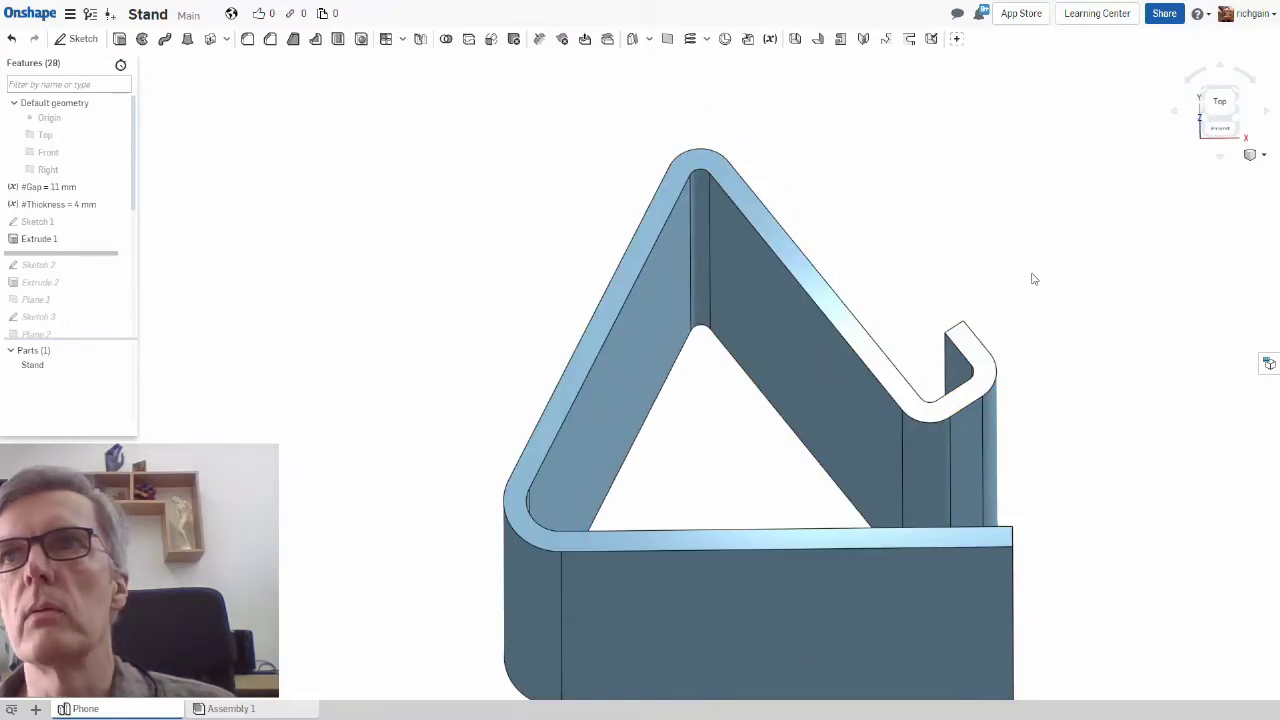
{"action": "key", "text": "Left"}
{"action": "key", "text": "Left"}
{"action": "key", "text": "Left"}
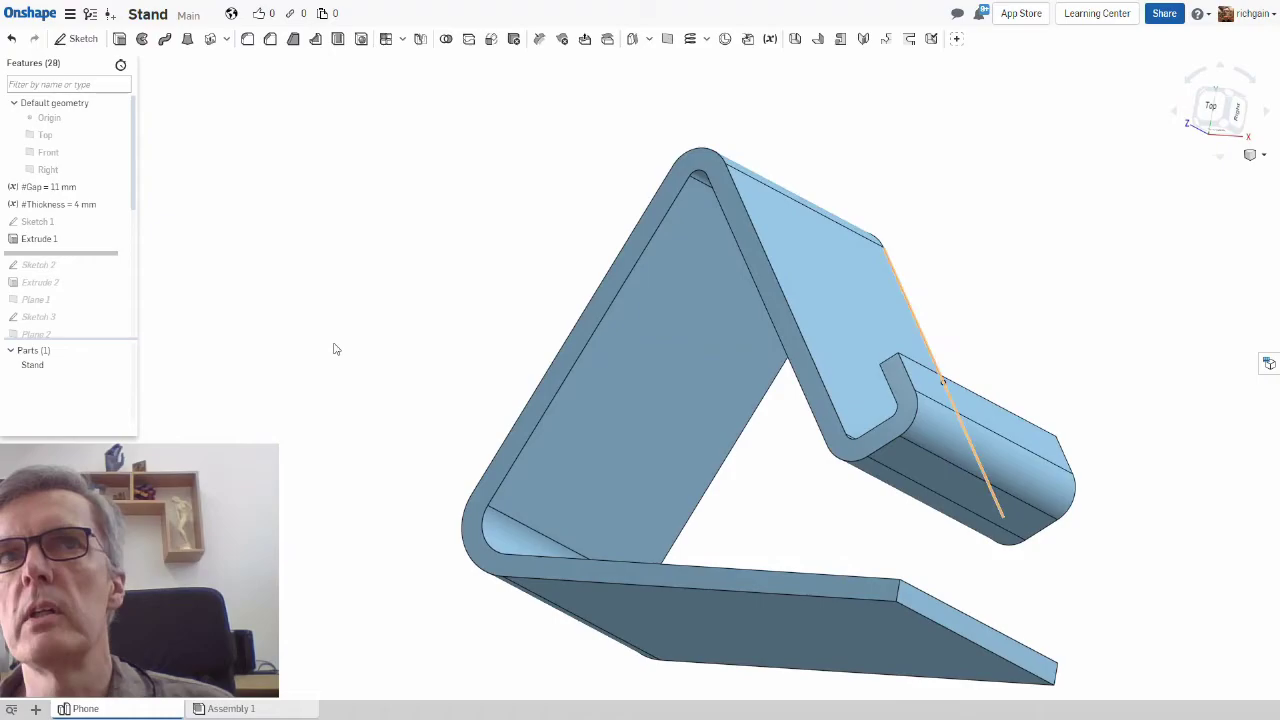
{"action": "right_click", "coordinate": [50, 271]}
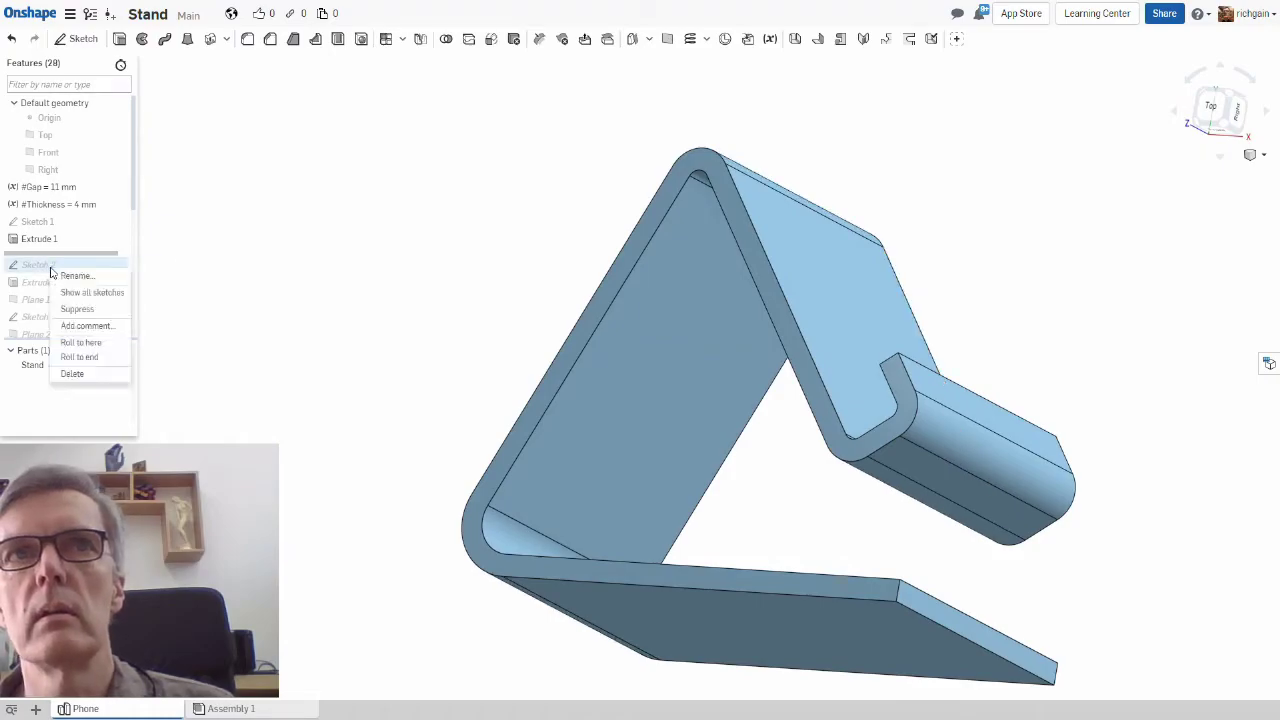
{"action": "left_click", "coordinate": [82, 344]}
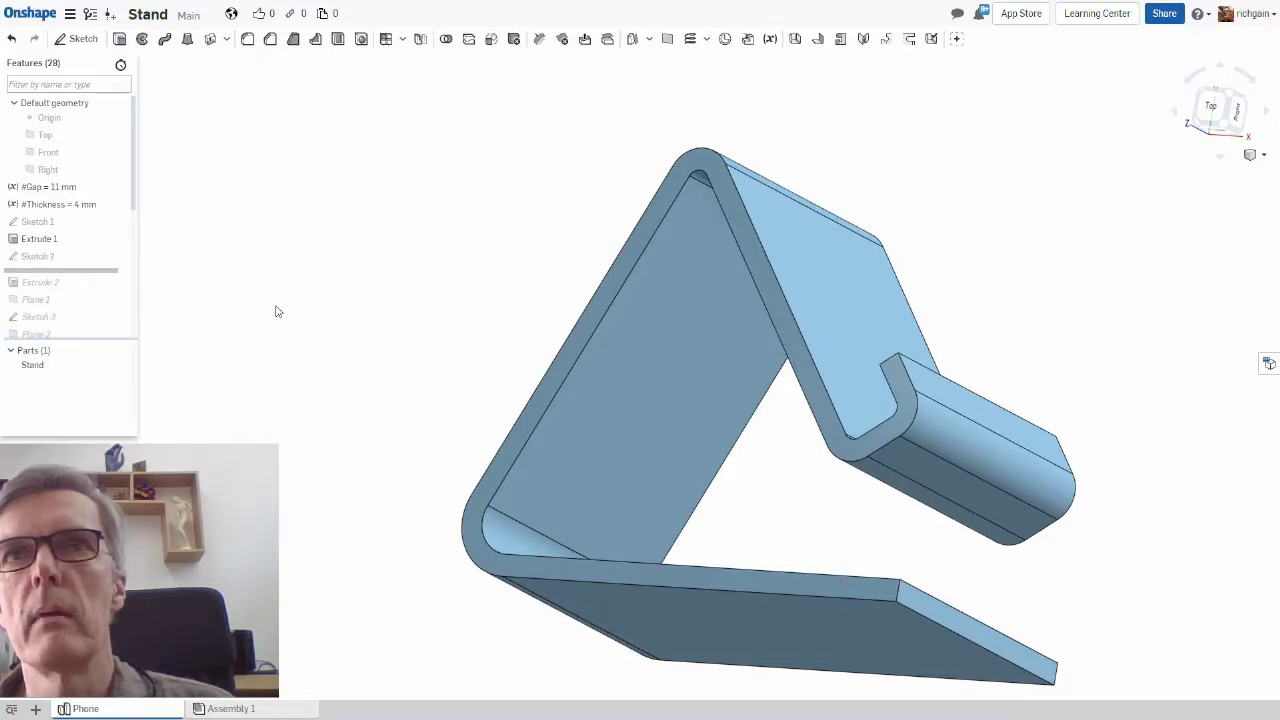
{"action": "left_click", "coordinate": [115, 256]}
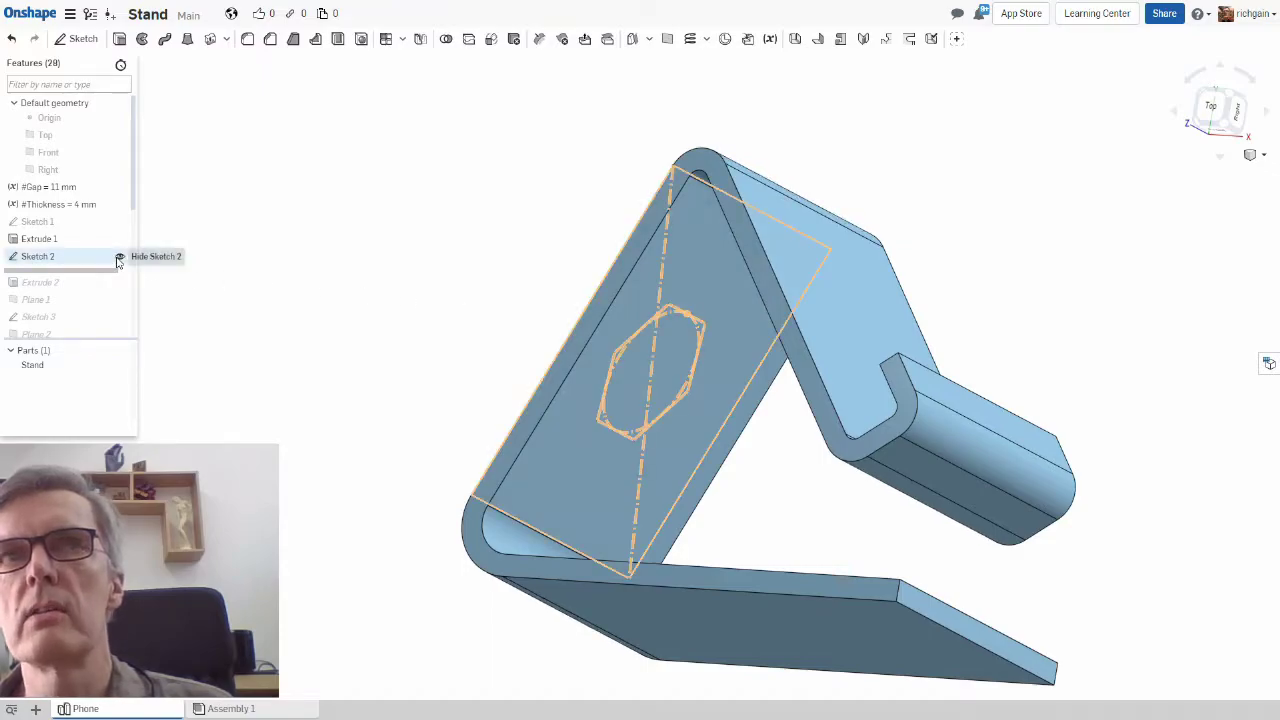
{"action": "left_click", "coordinate": [343, 297]}
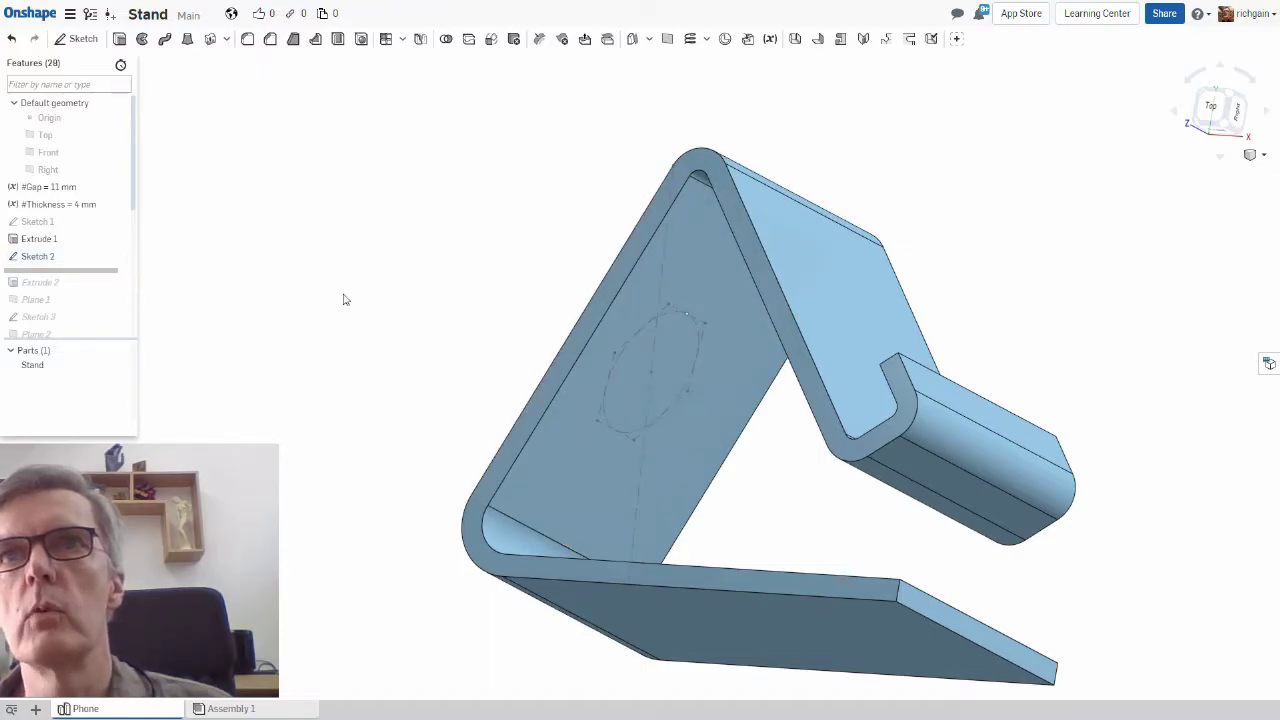
{"action": "mouse_move", "coordinate": [343, 297]}
{"action": "right_mouse_down"}
{"action": "mouse_move", "coordinate": [429, 354]}
{"action": "mouse_move", "coordinate": [503, 366]}
{"action": "right_mouse_up"}
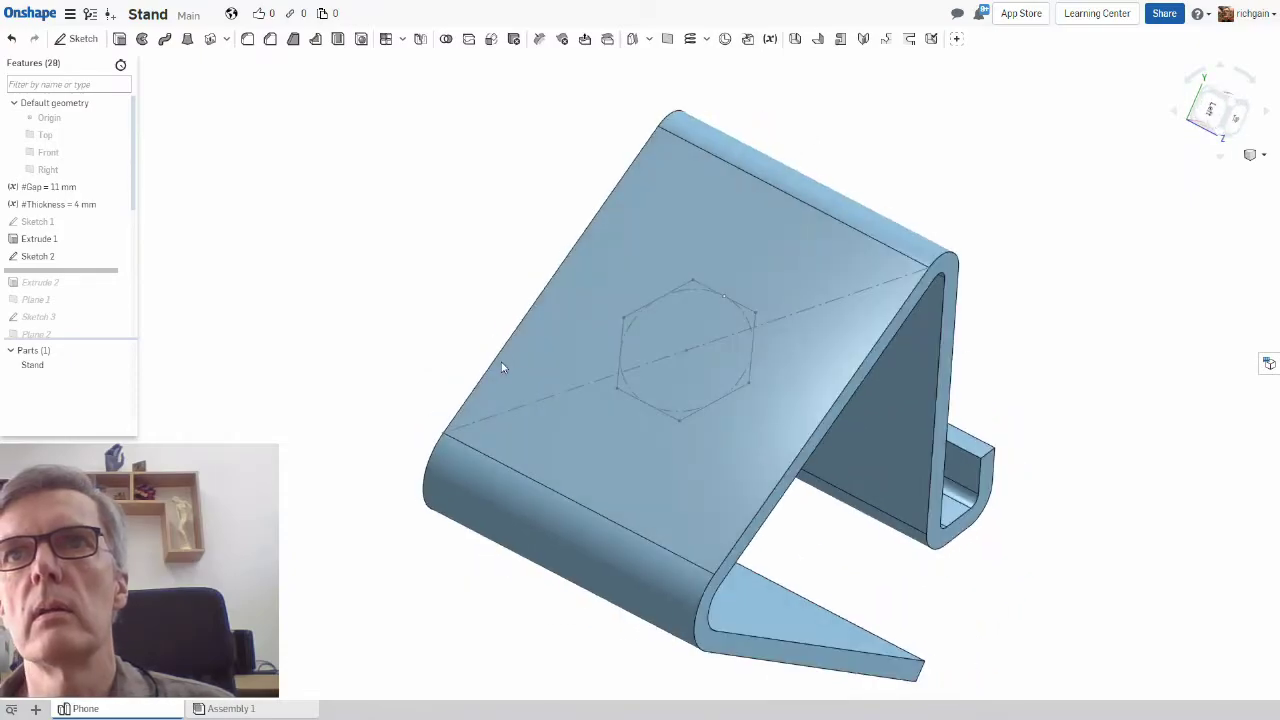
Step: Roll forward through Extrude 2's hexagon cut-out and Plane 1, hiding Sketch 2's lines
{"action": "right_click", "coordinate": [81, 284]}
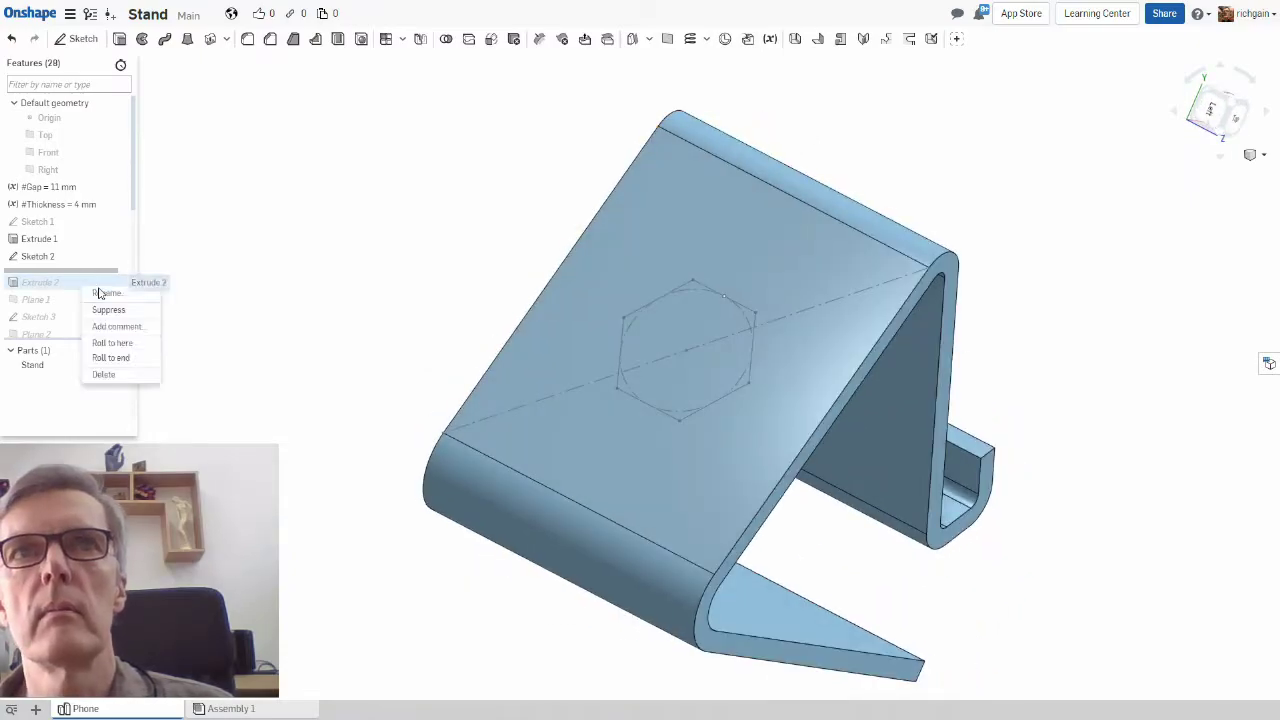
{"action": "left_click", "coordinate": [112, 345]}
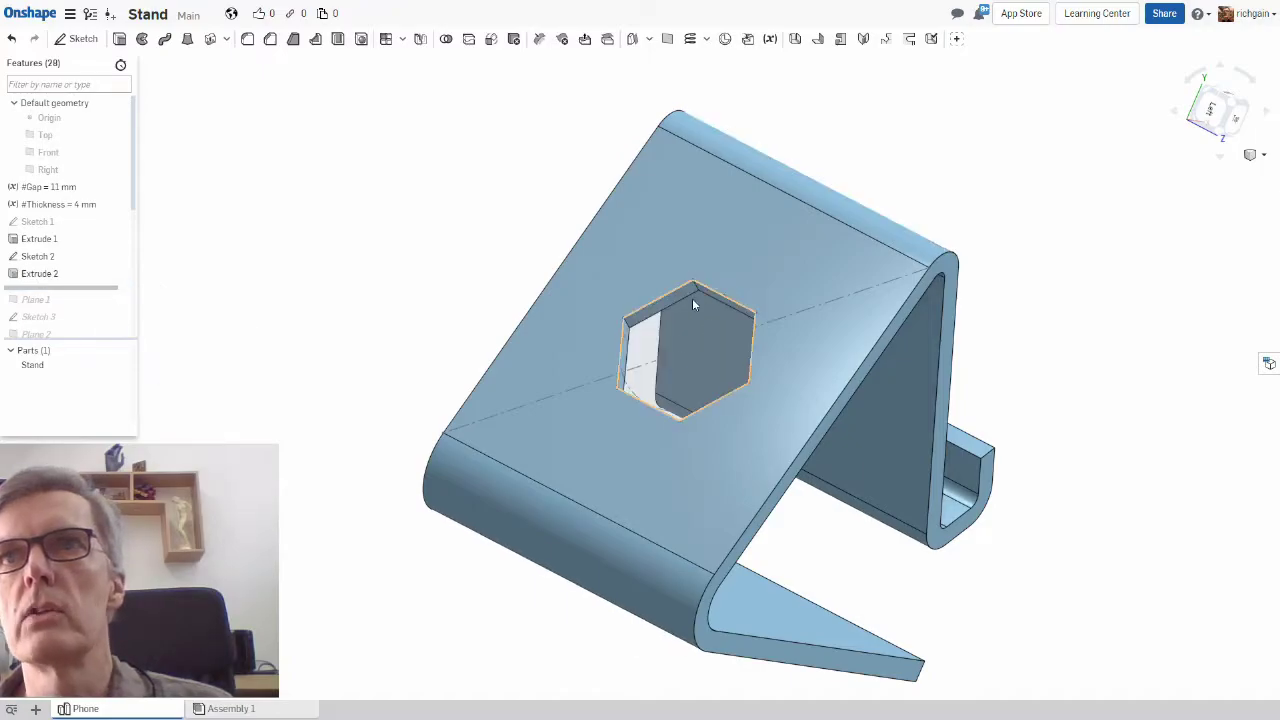
{"action": "left_click", "coordinate": [119, 259]}
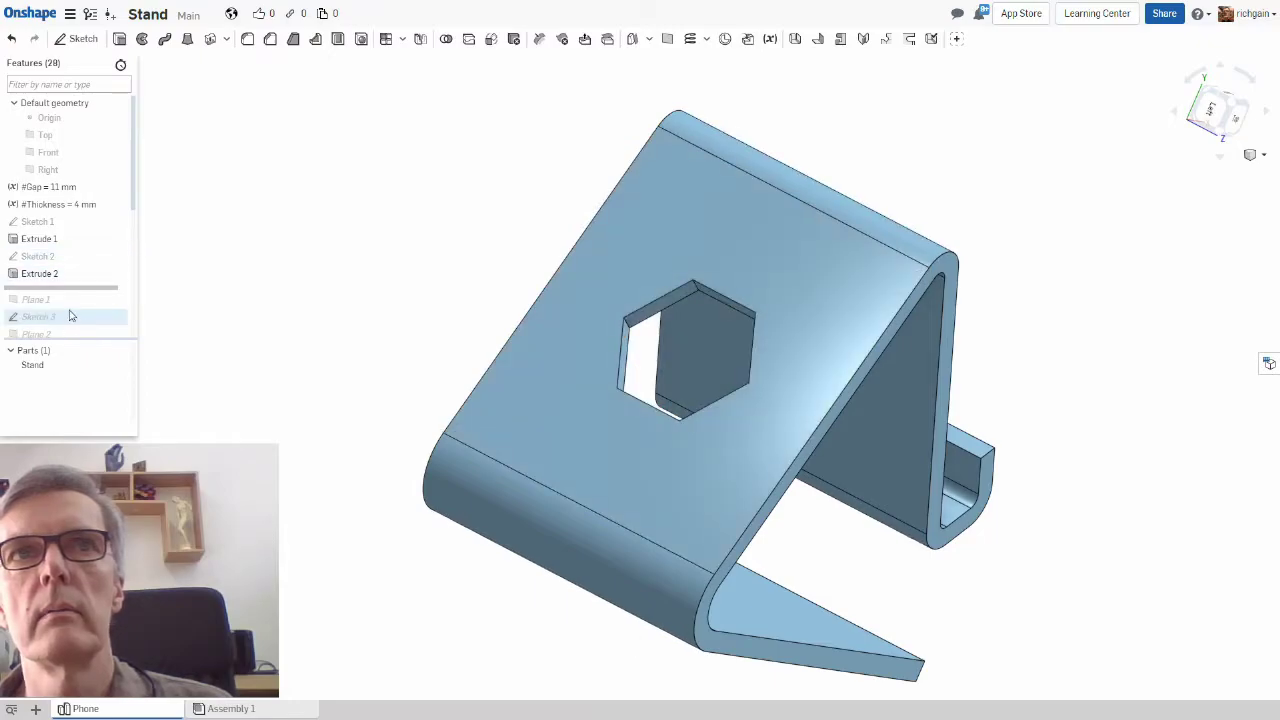
{"action": "right_click", "coordinate": [65, 309]}
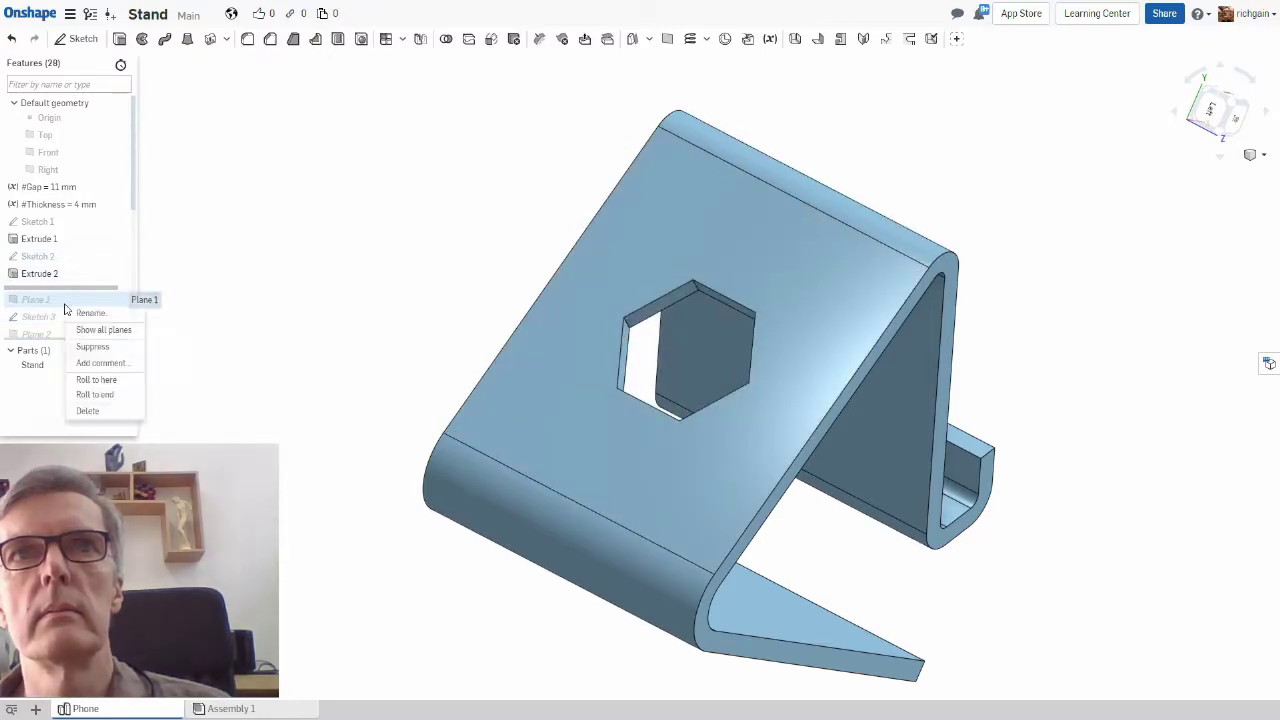
{"action": "left_click", "coordinate": [96, 380]}
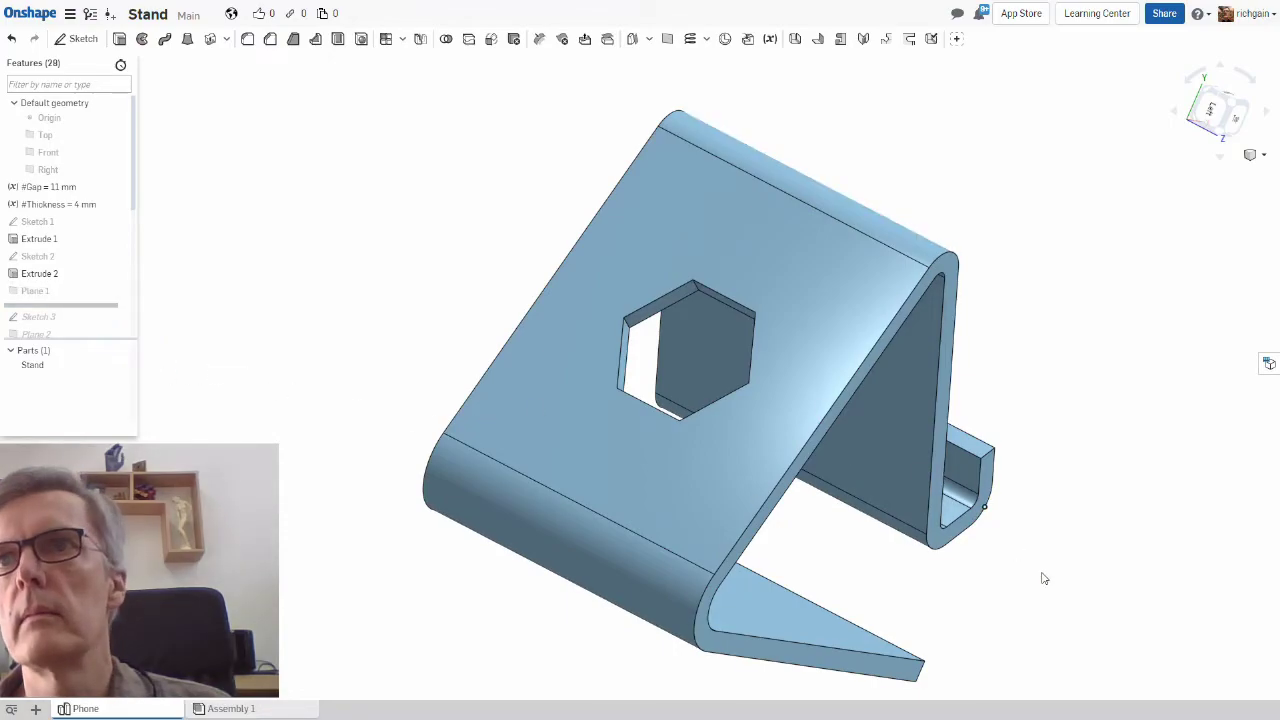
{"action": "right_click_drag", "start_coordinate": [1043, 577], "coordinate": [912, 540]}
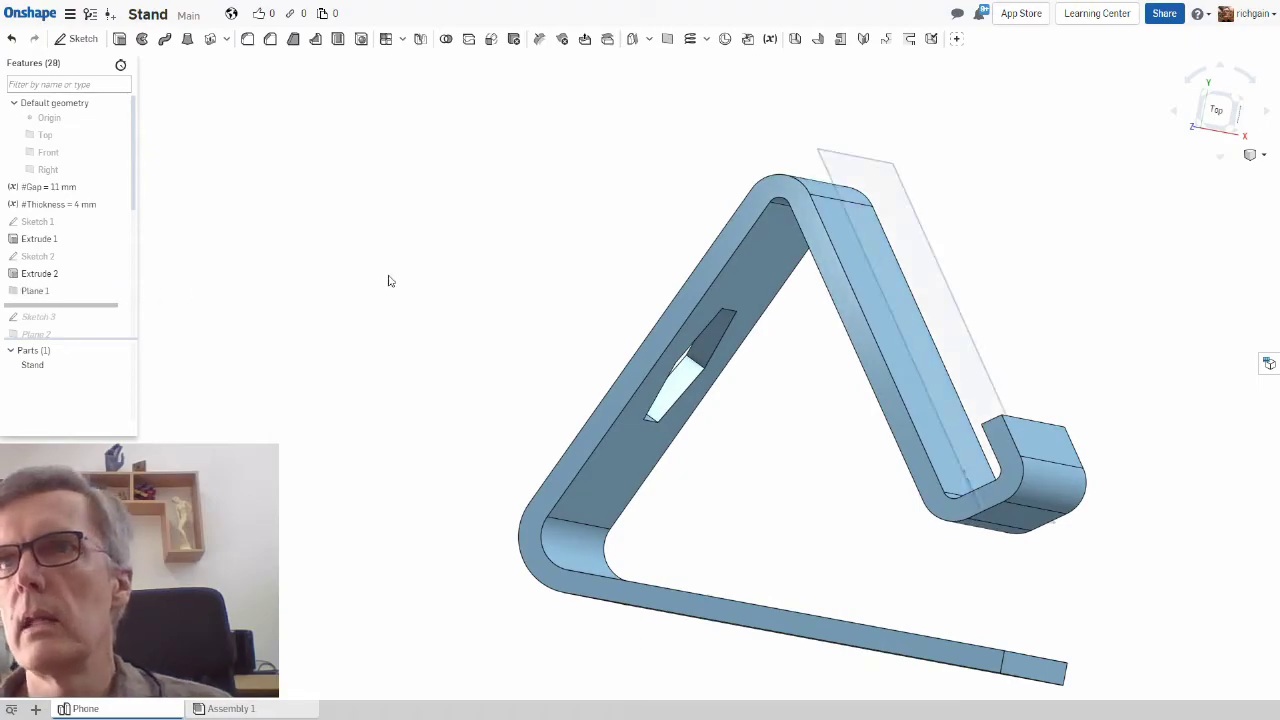
{"action": "right_click_drag", "start_coordinate": [383, 269], "coordinate": [398, 271]}
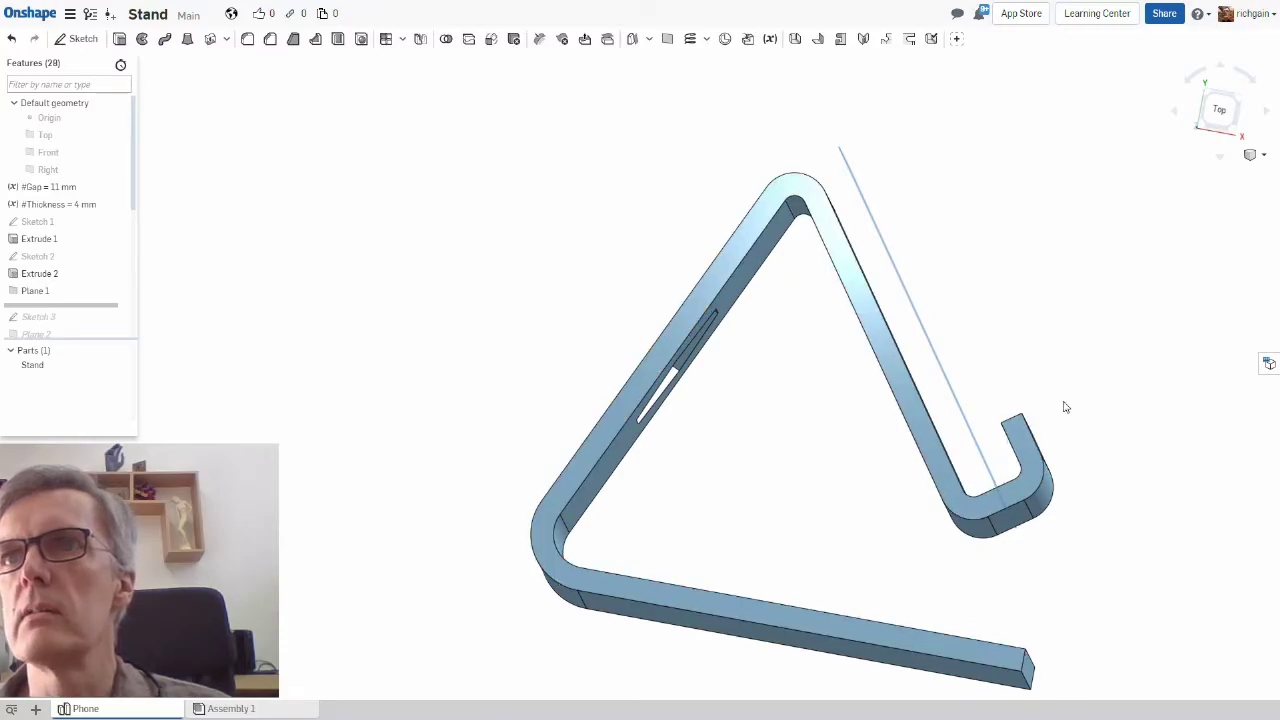
{"action": "right_click_drag", "start_coordinate": [1090, 403], "coordinate": [1020, 411]}
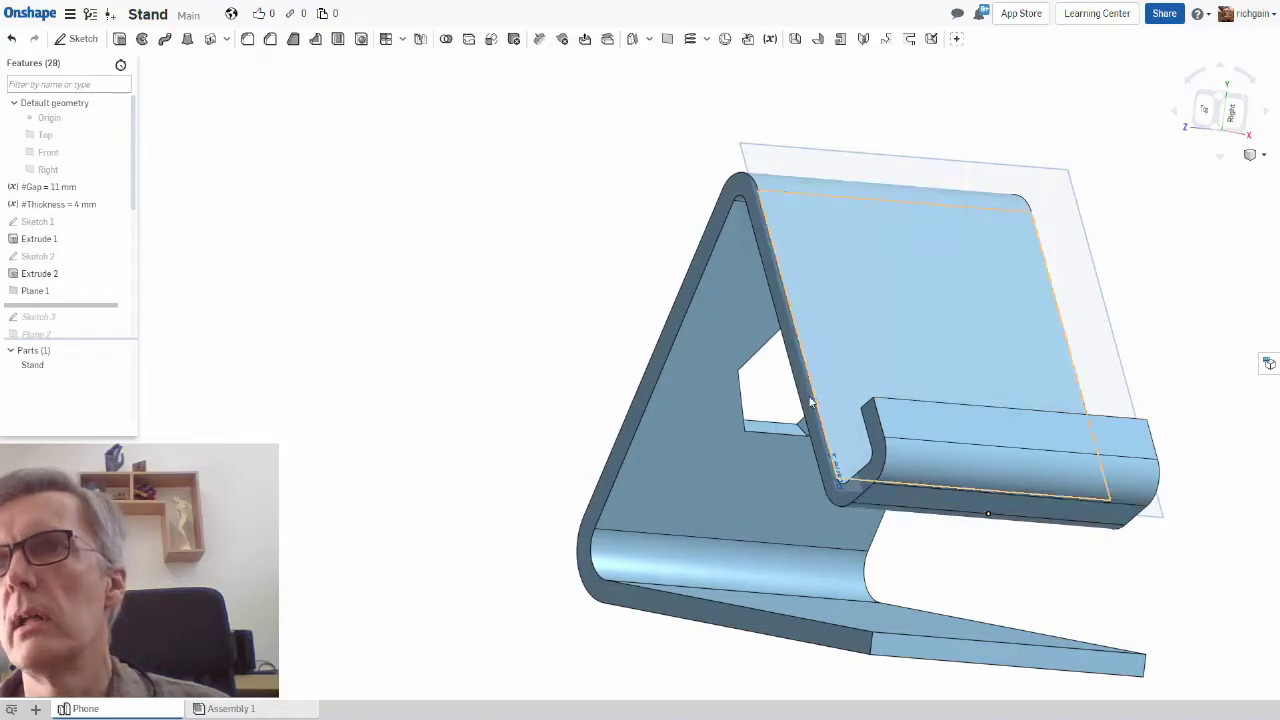
{"action": "right_click_drag", "start_coordinate": [534, 291], "coordinate": [640, 251]}
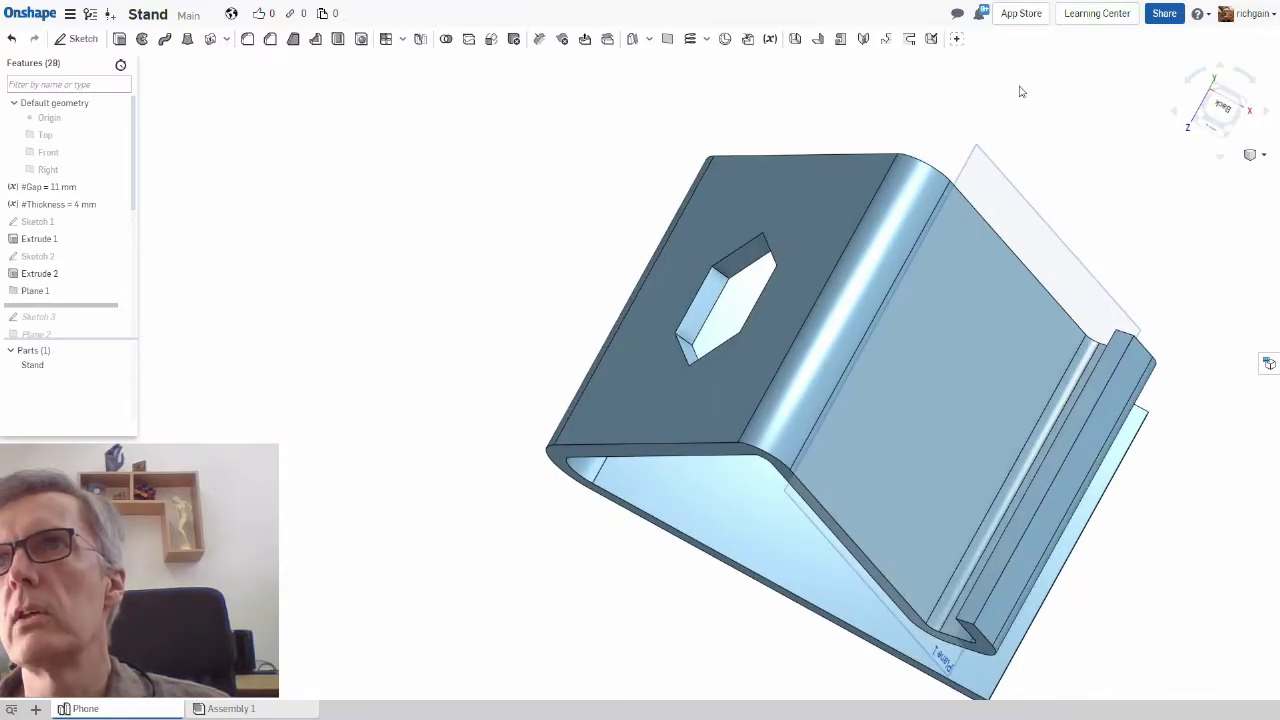
{"action": "right_click_drag", "start_coordinate": [1021, 91], "coordinate": [860, 62]}
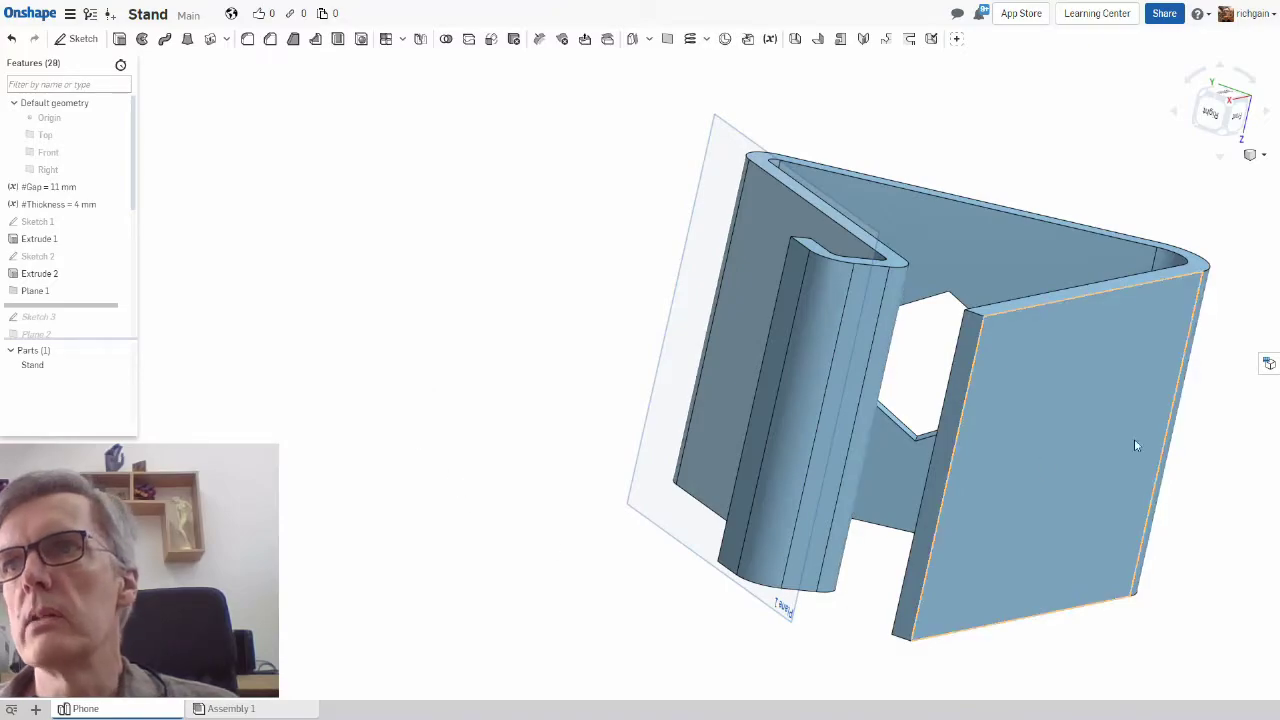
{"action": "right_click_drag", "start_coordinate": [1150, 440], "coordinate": [962, 531]}
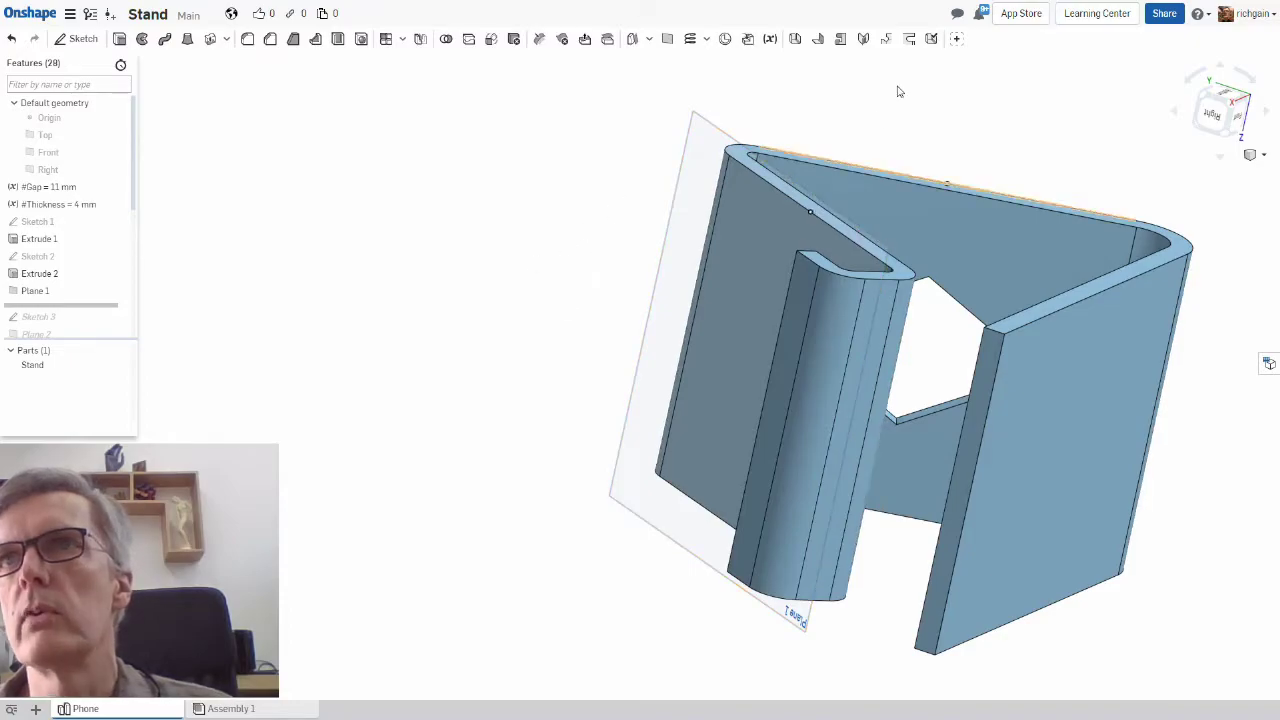
{"action": "right_click_drag", "start_coordinate": [889, 91], "coordinate": [821, 141]}
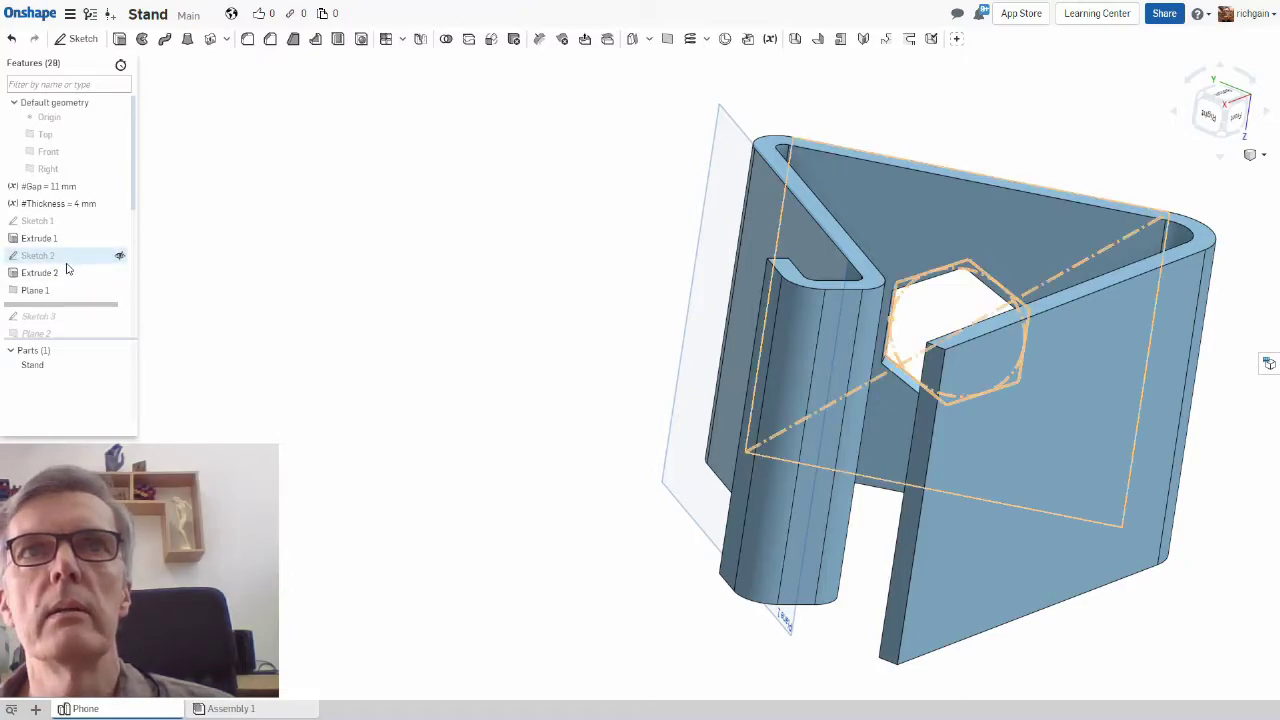
Step: Roll the history to Sketch 3, just after Plane 1, and display it on the stand
{"action": "scroll", "coordinate": [130, 215], "scroll_direction": "down", "scroll_amount": 3}
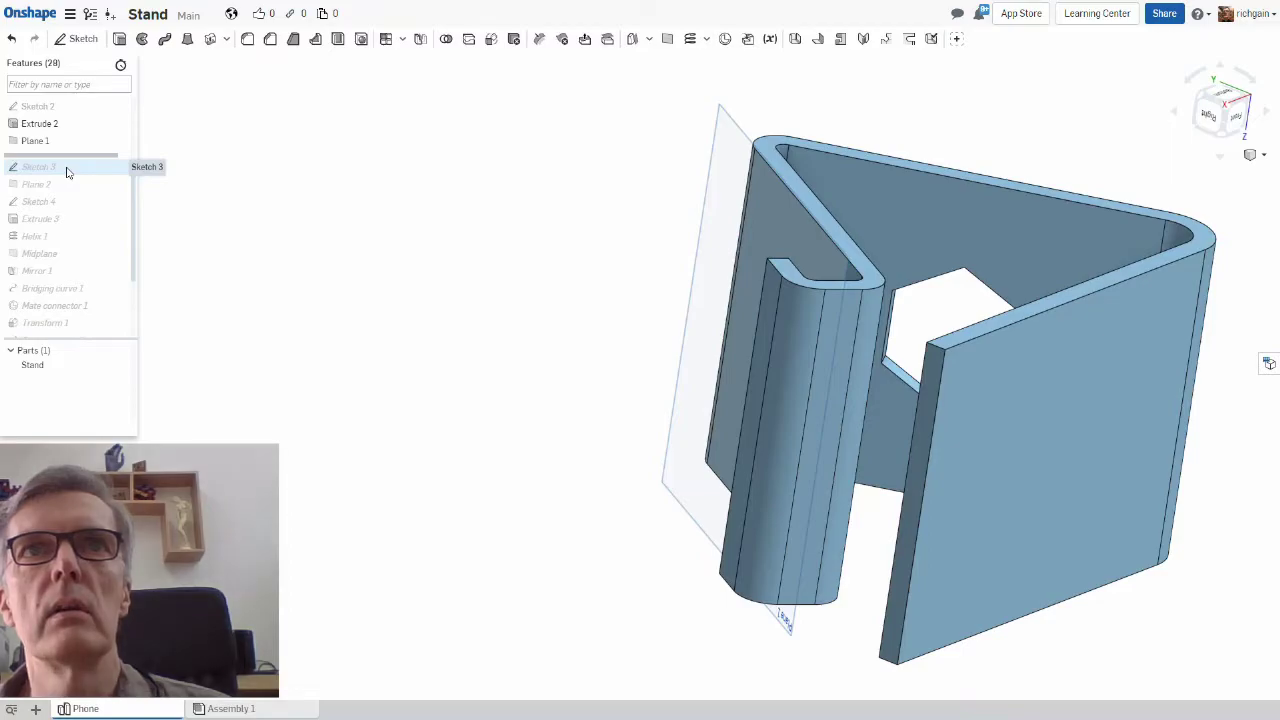
{"action": "right_click", "coordinate": [67, 173]}
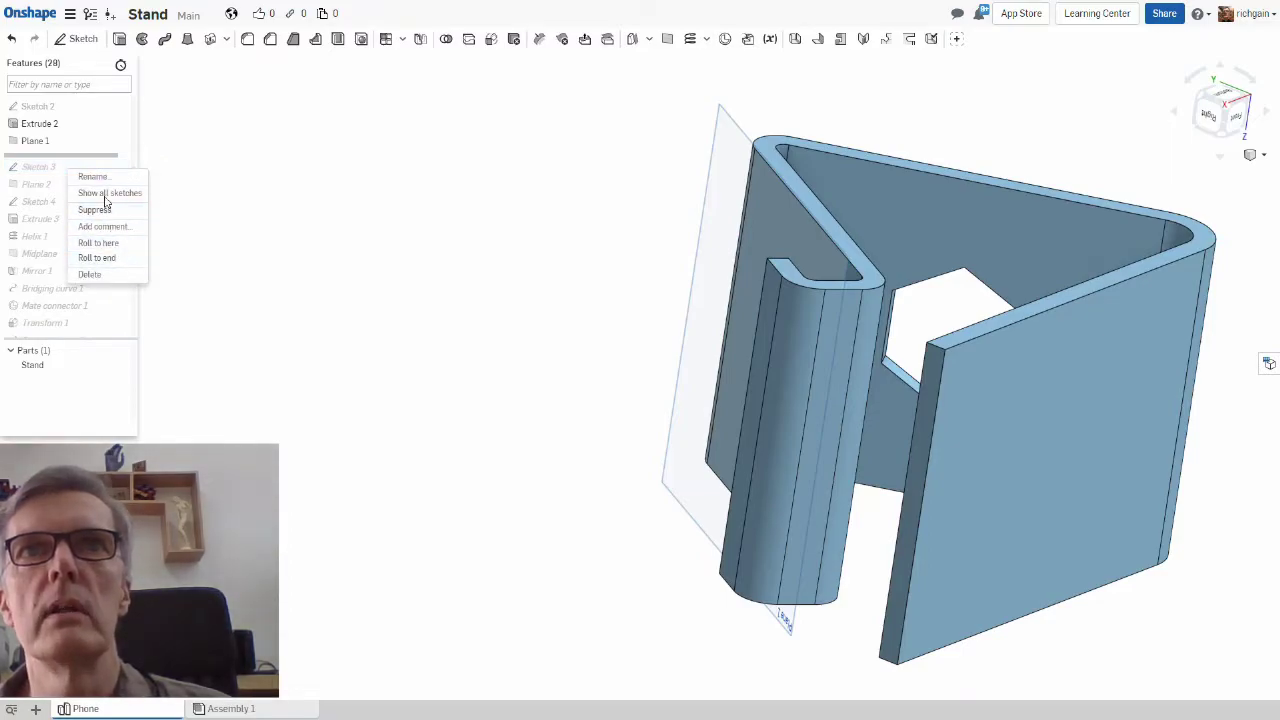
{"action": "left_click", "coordinate": [98, 242]}
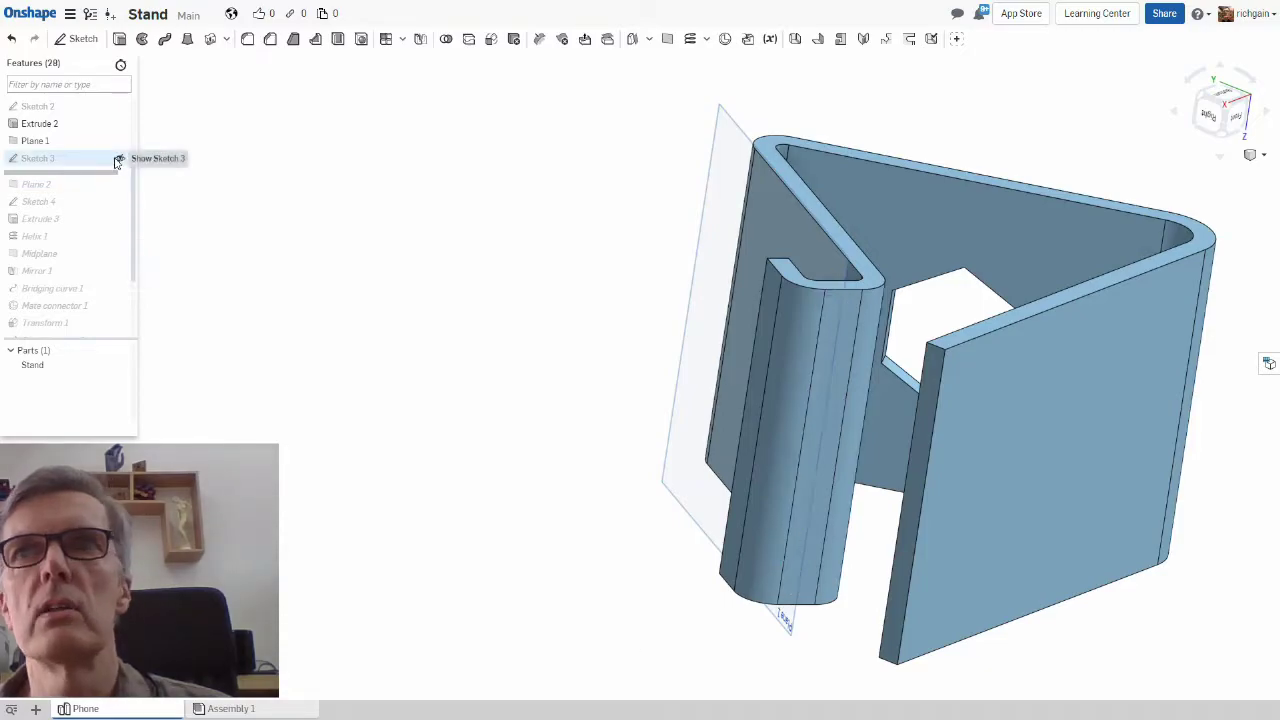
{"action": "left_click", "coordinate": [117, 160]}
{"action": "right_click_drag", "start_coordinate": [449, 369], "coordinate": [451, 387]}
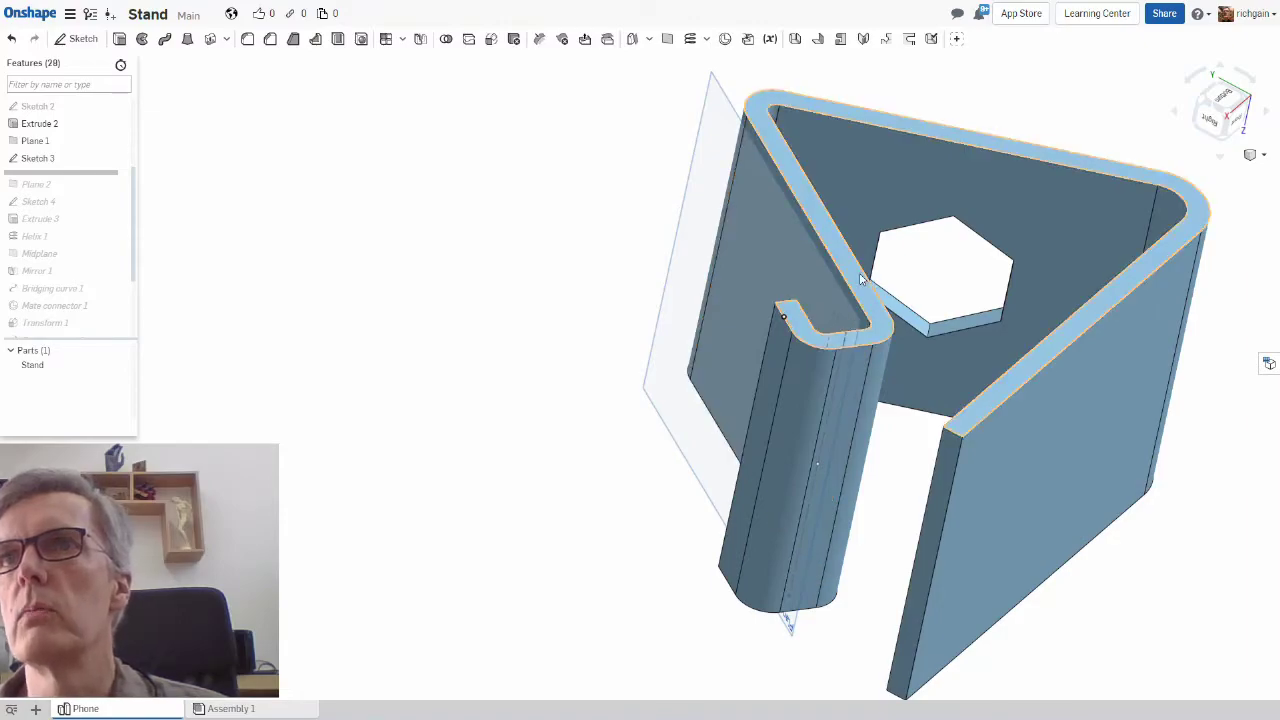
Step: Roll the history to Plane 2 and display that plane on the stand
{"action": "left_click", "coordinate": [833, 328]}
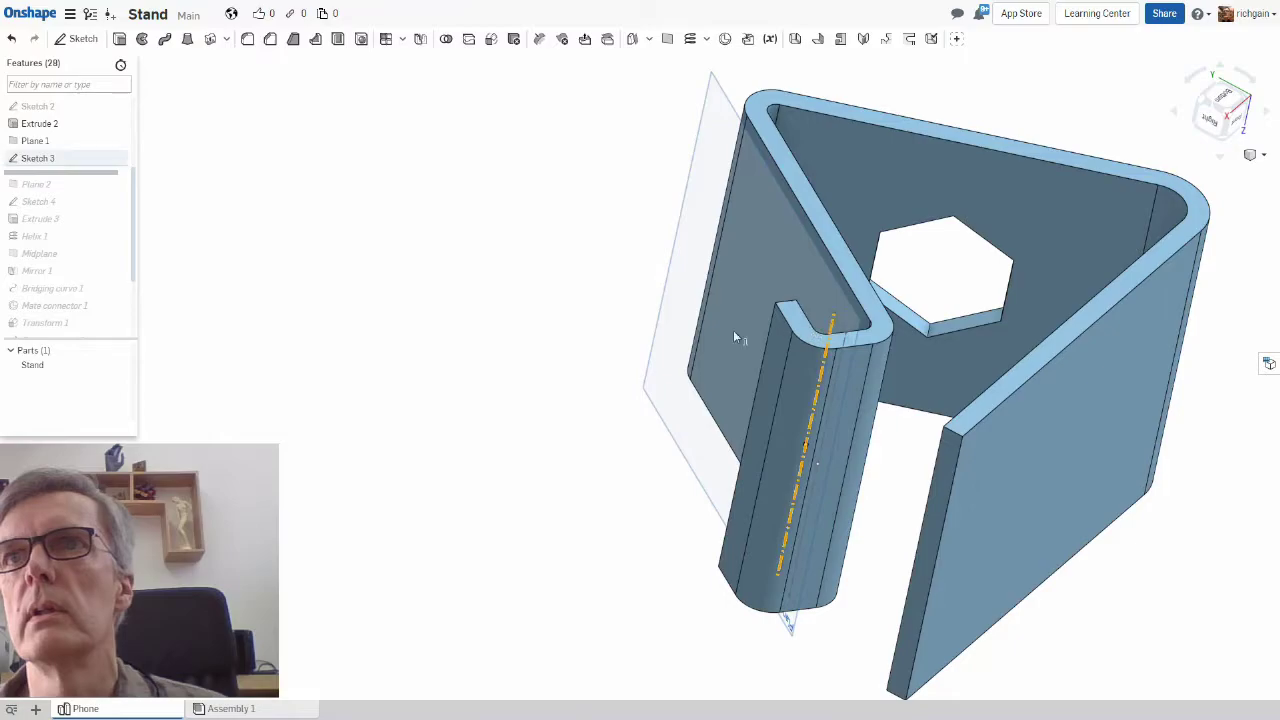
{"action": "right_click", "coordinate": [76, 185]}
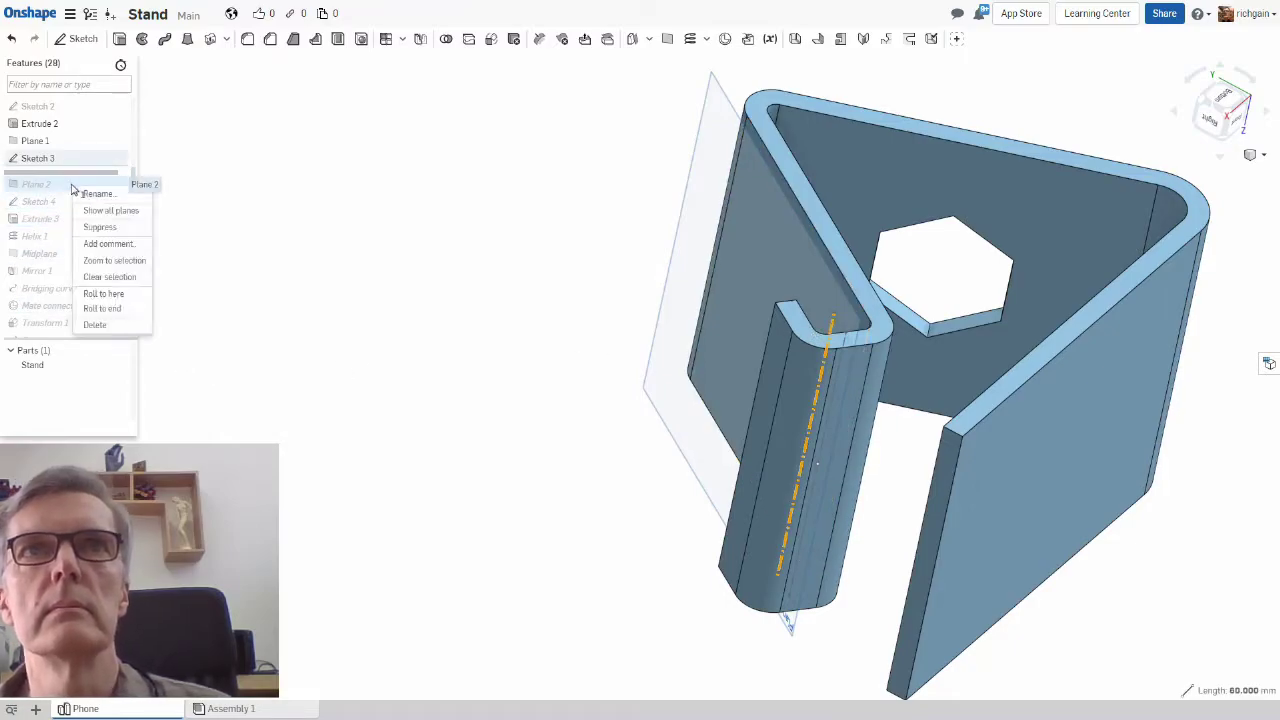
{"action": "left_click", "coordinate": [115, 295]}
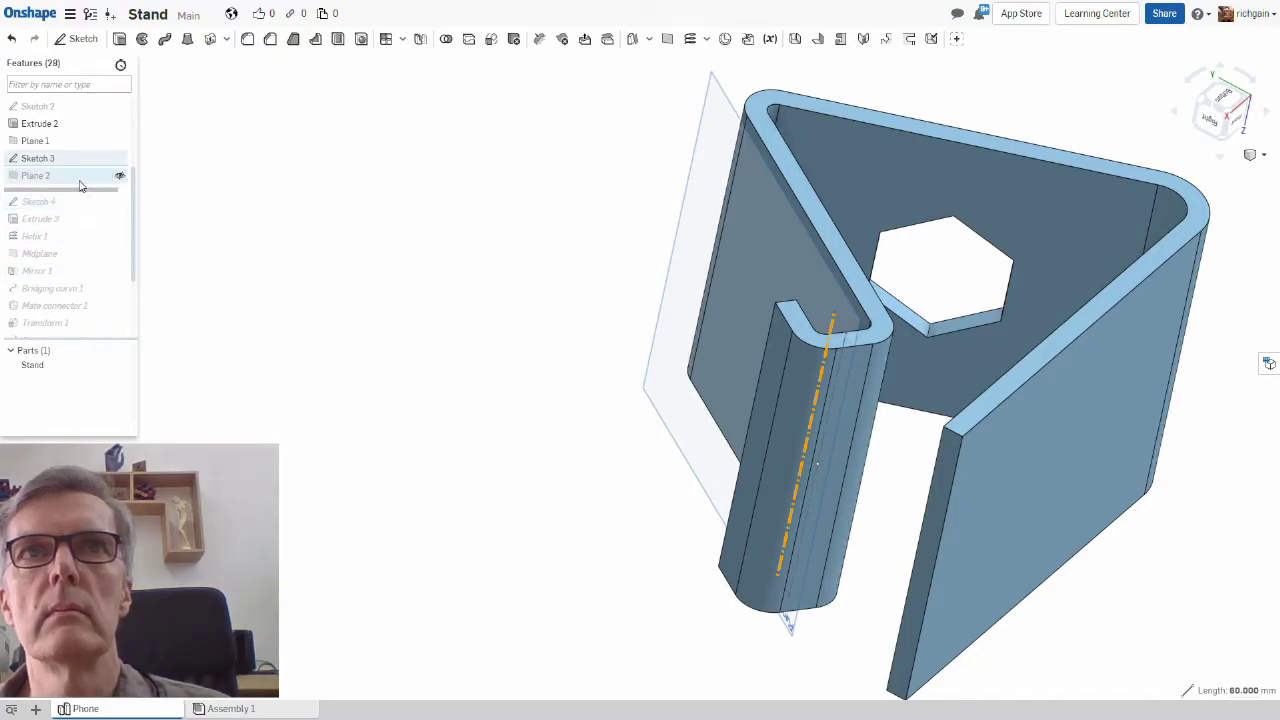
{"action": "left_click", "coordinate": [120, 177]}
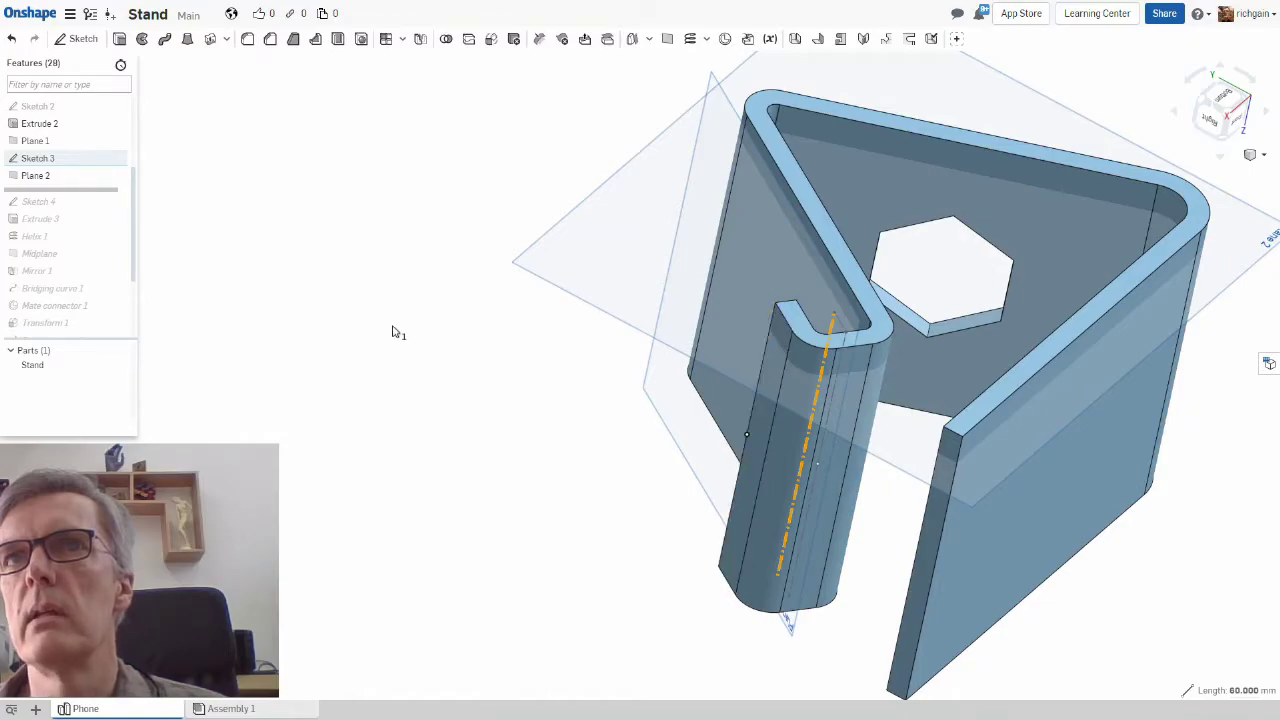
{"action": "right_click_drag", "start_coordinate": [394, 331], "coordinate": [518, 354]}
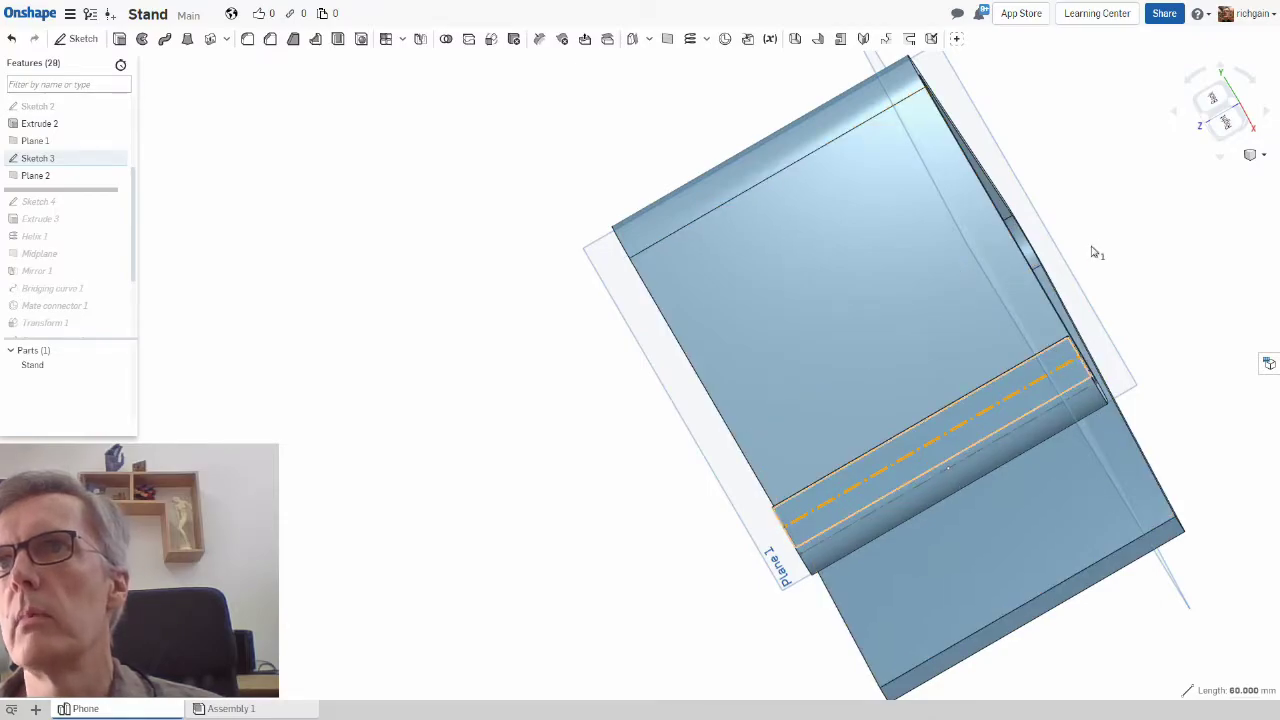
{"action": "key", "text": "Right"}
{"action": "key", "text": "Right"}
{"action": "key", "text": "Right"}
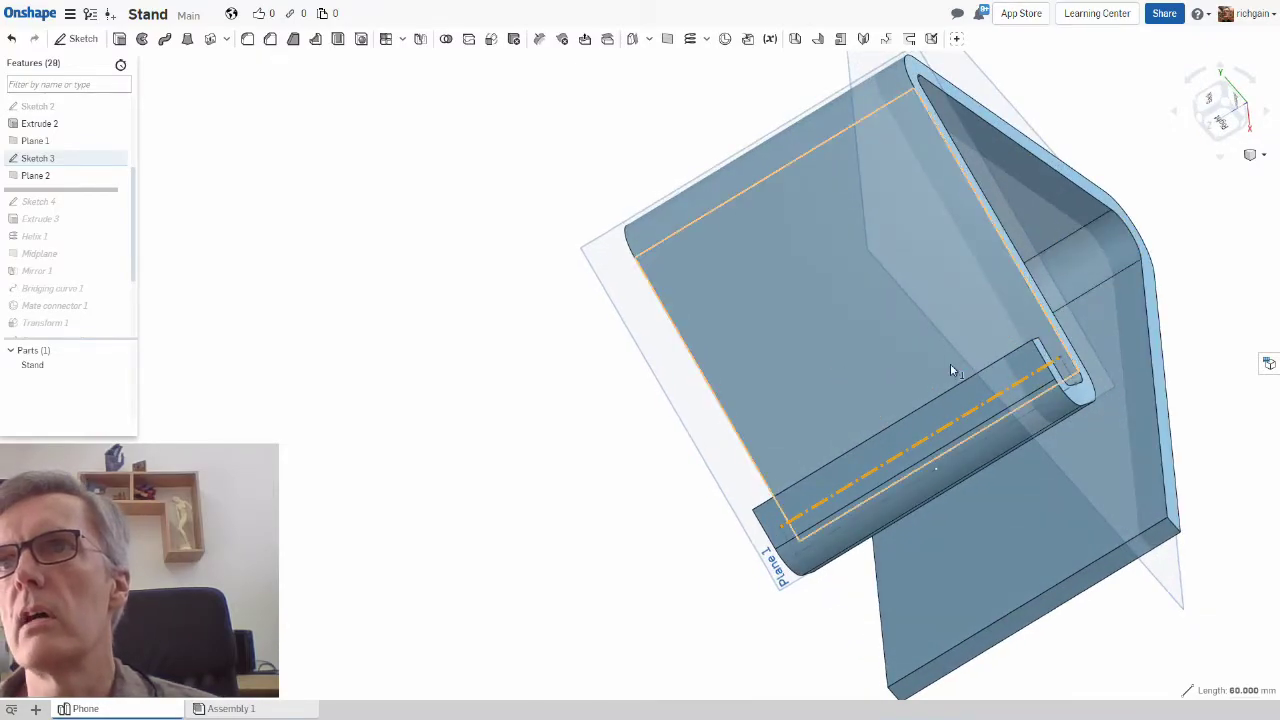
{"action": "right_click", "coordinate": [77, 205]}
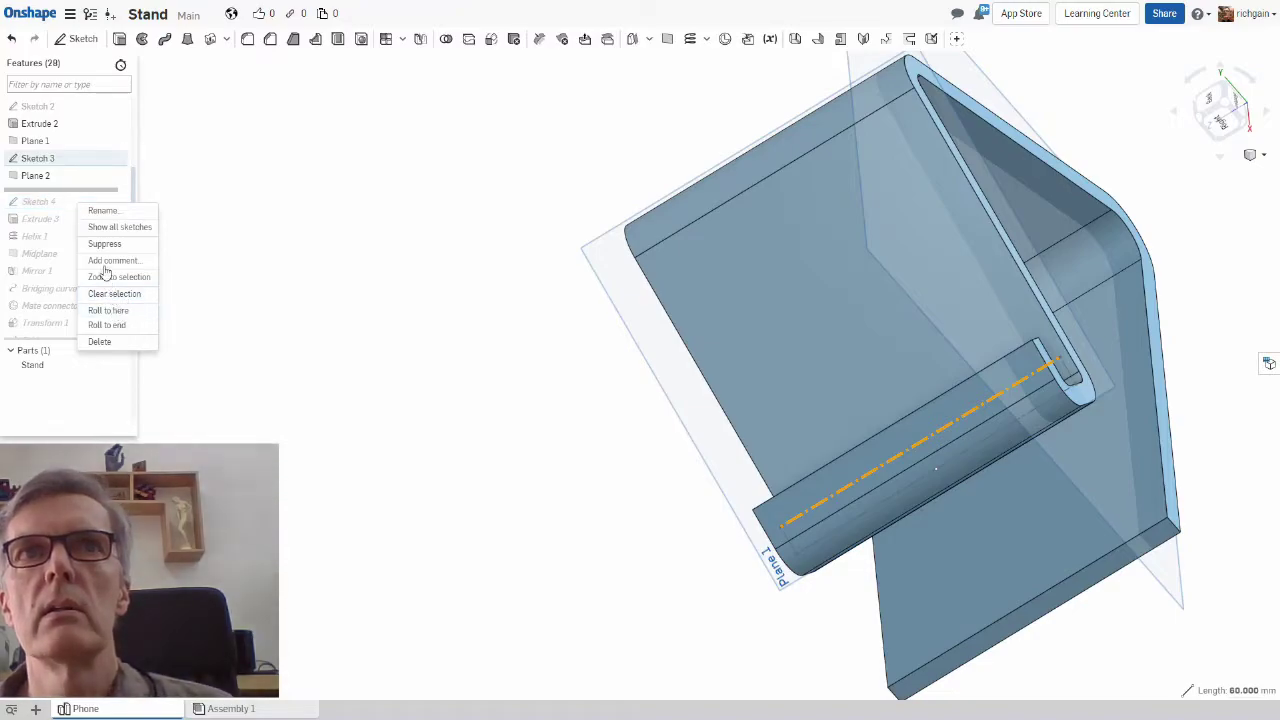
Step: Roll forward to Sketch 4 and confirm its 24 mm diameter circle around the hooked lip
{"action": "left_click_drag", "start_coordinate": [117, 189], "coordinate": [118, 196]}
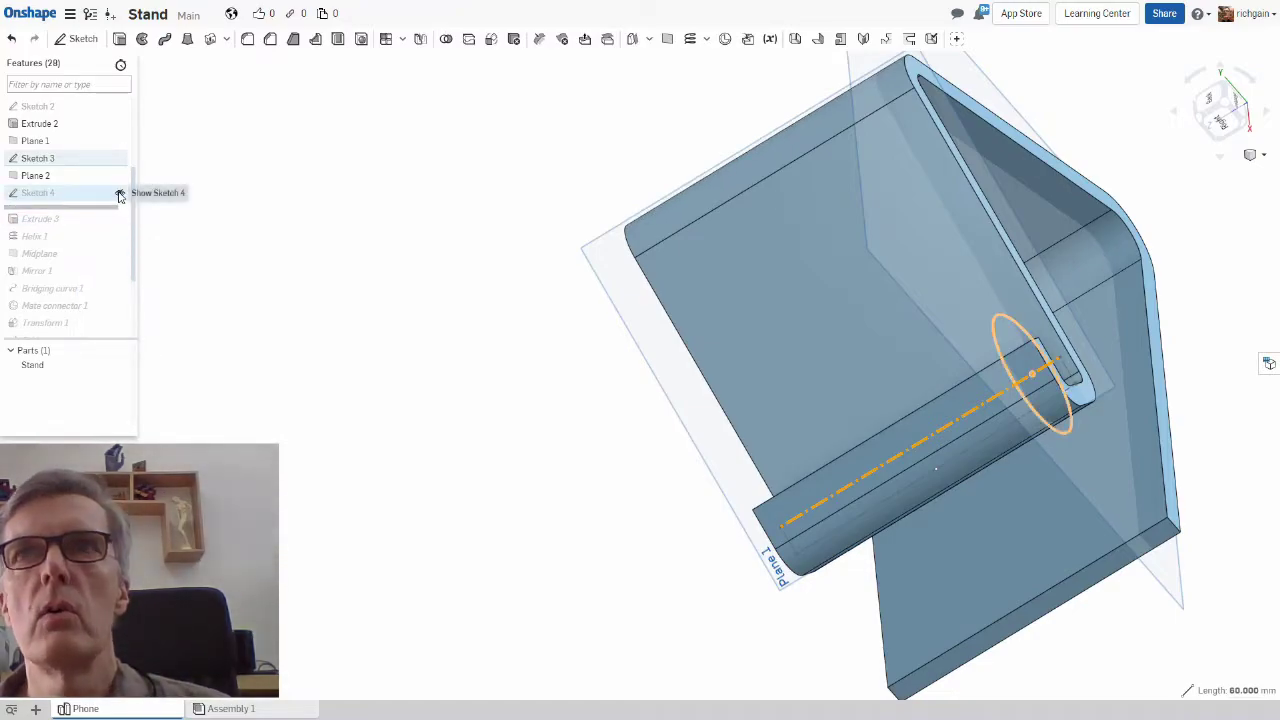
{"action": "left_click", "coordinate": [118, 193]}
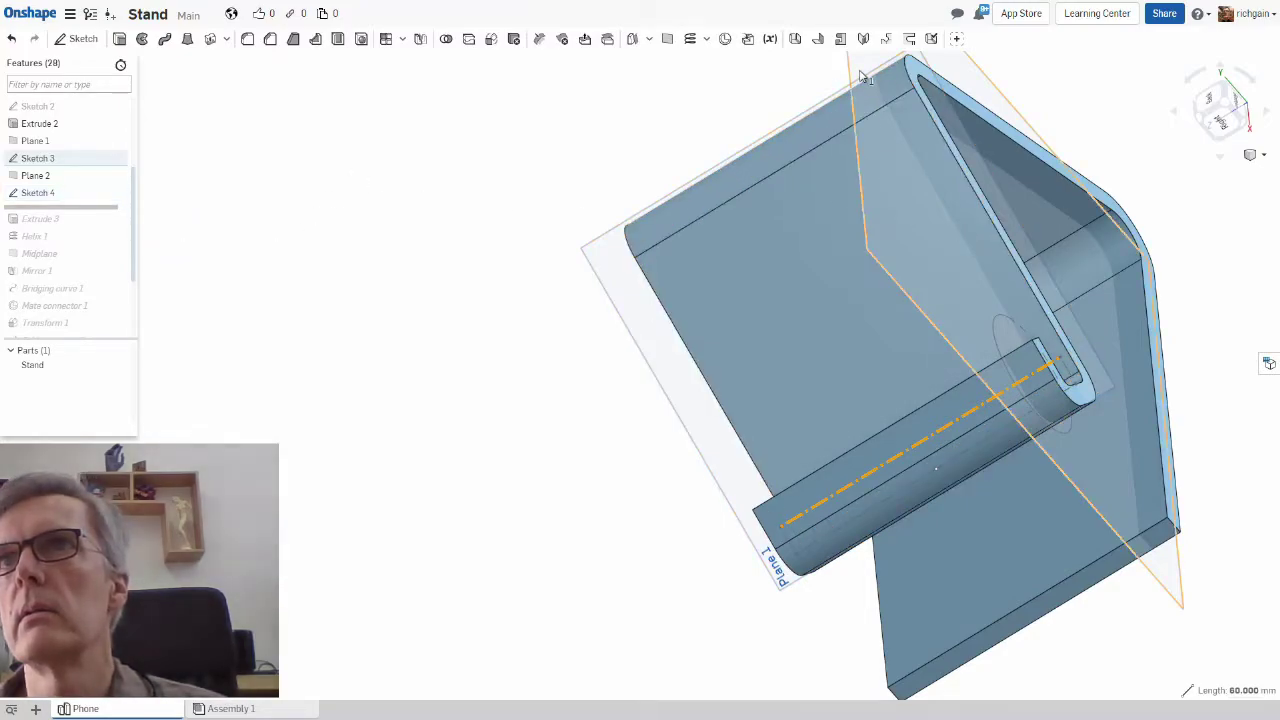
{"action": "left_click", "coordinate": [856, 140]}
{"action": "right_click_drag", "start_coordinate": [517, 222], "coordinate": [503, 256]}
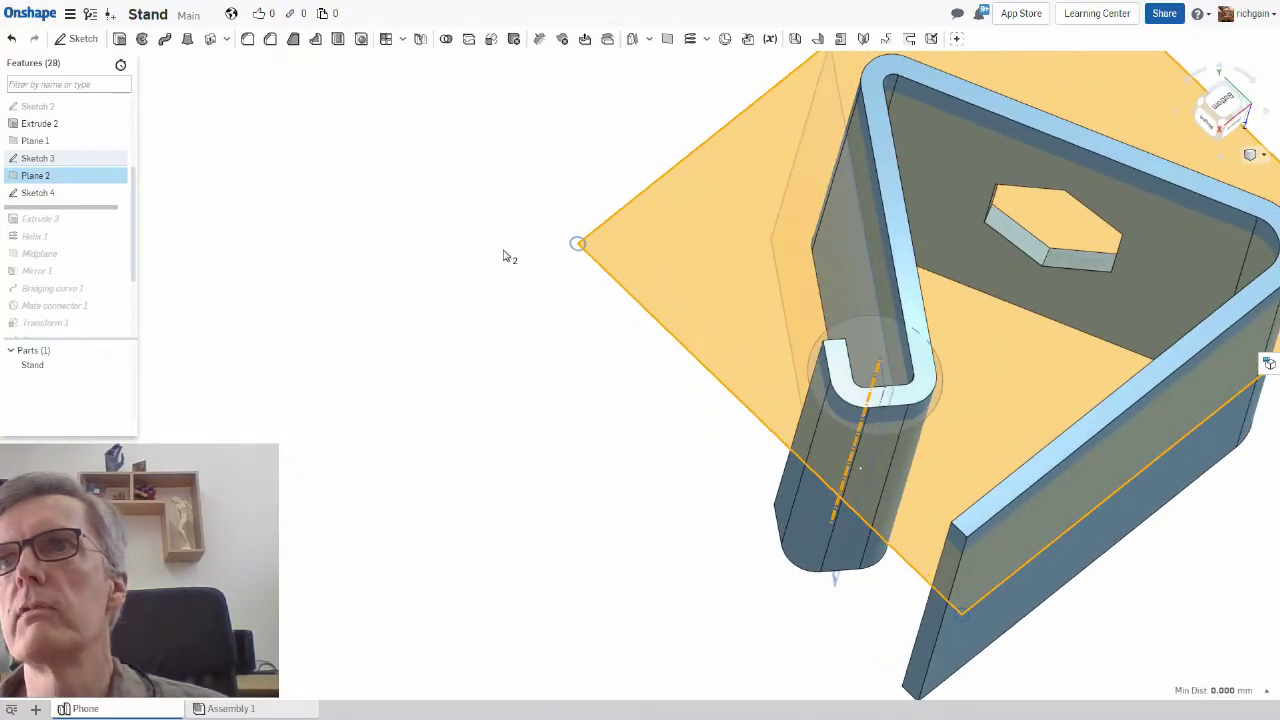
{"action": "left_click", "coordinate": [528, 316]}
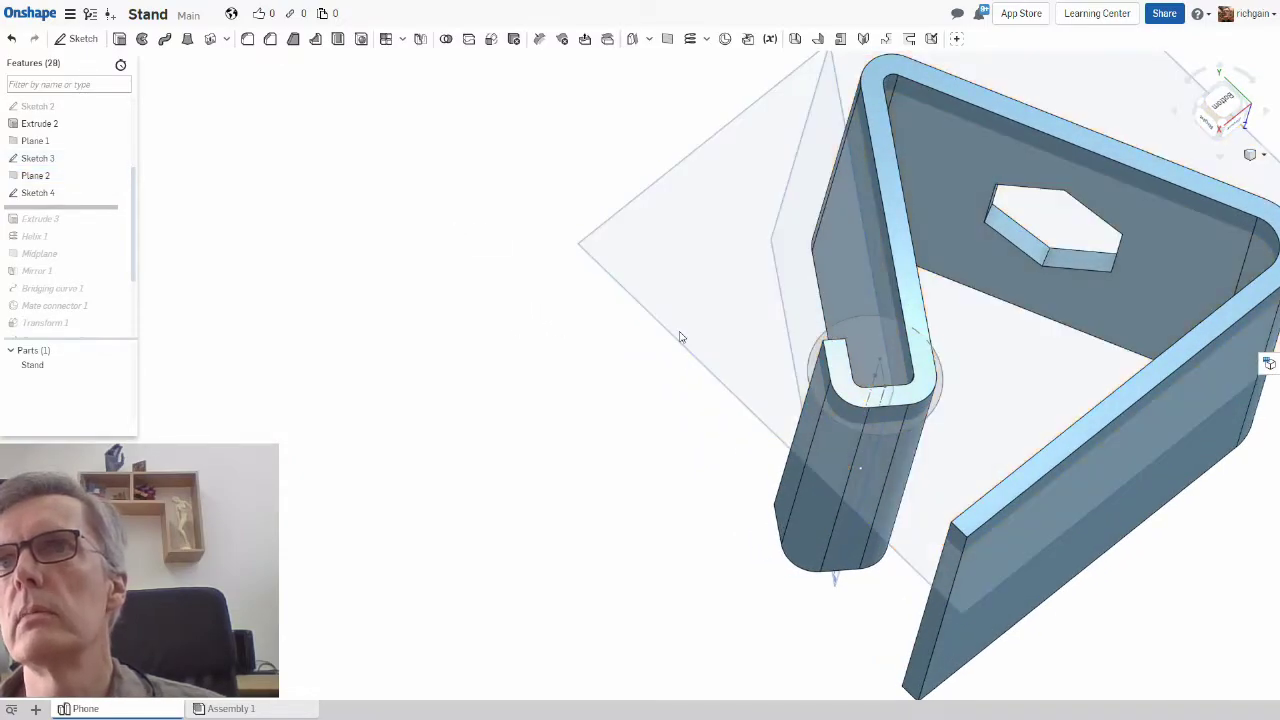
{"action": "left_click", "coordinate": [858, 320]}
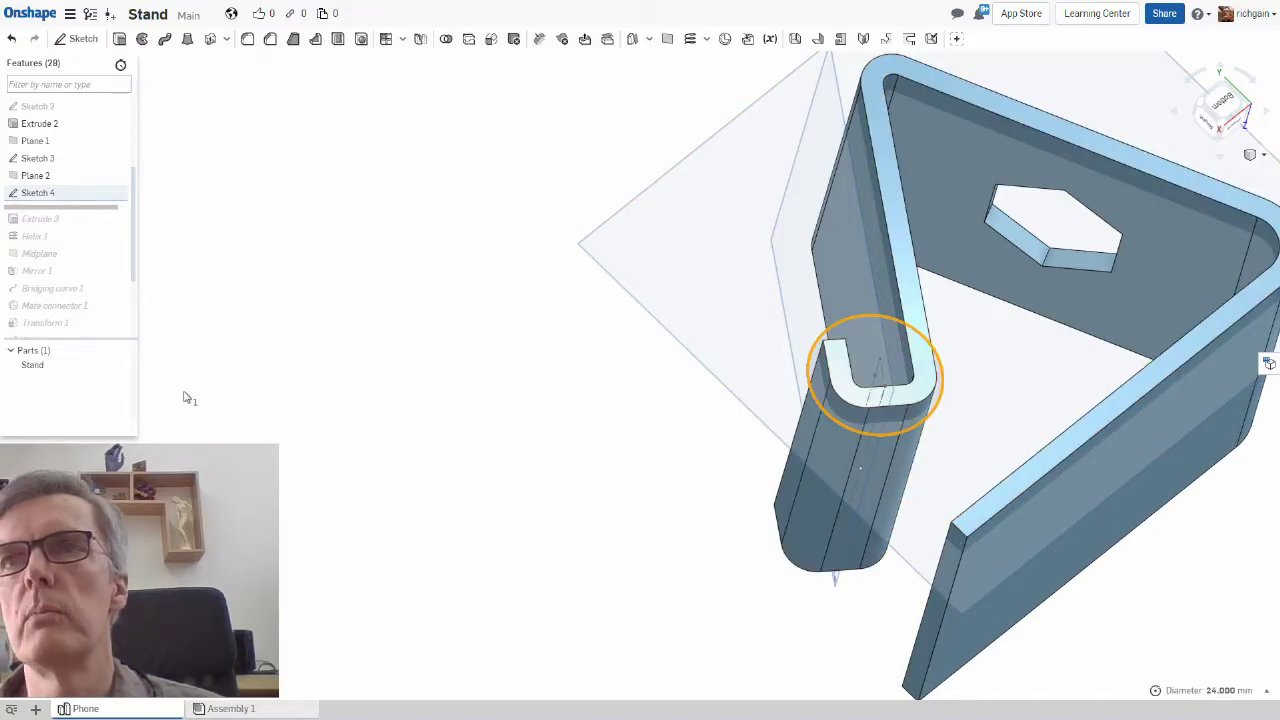
{"action": "right_click", "coordinate": [98, 221]}
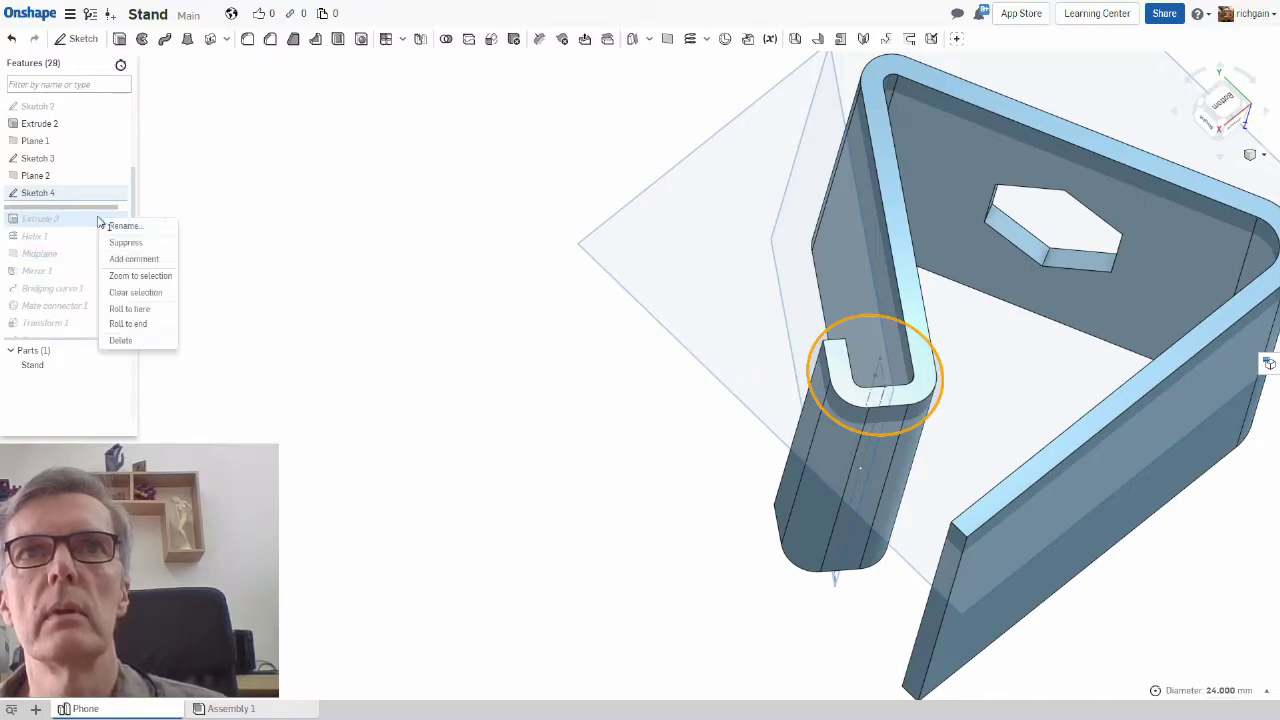
Step: Roll forward to Extrude 3, adding the 24 mm cylinder, and expand the Surfaces group
{"action": "left_click", "coordinate": [128, 310]}
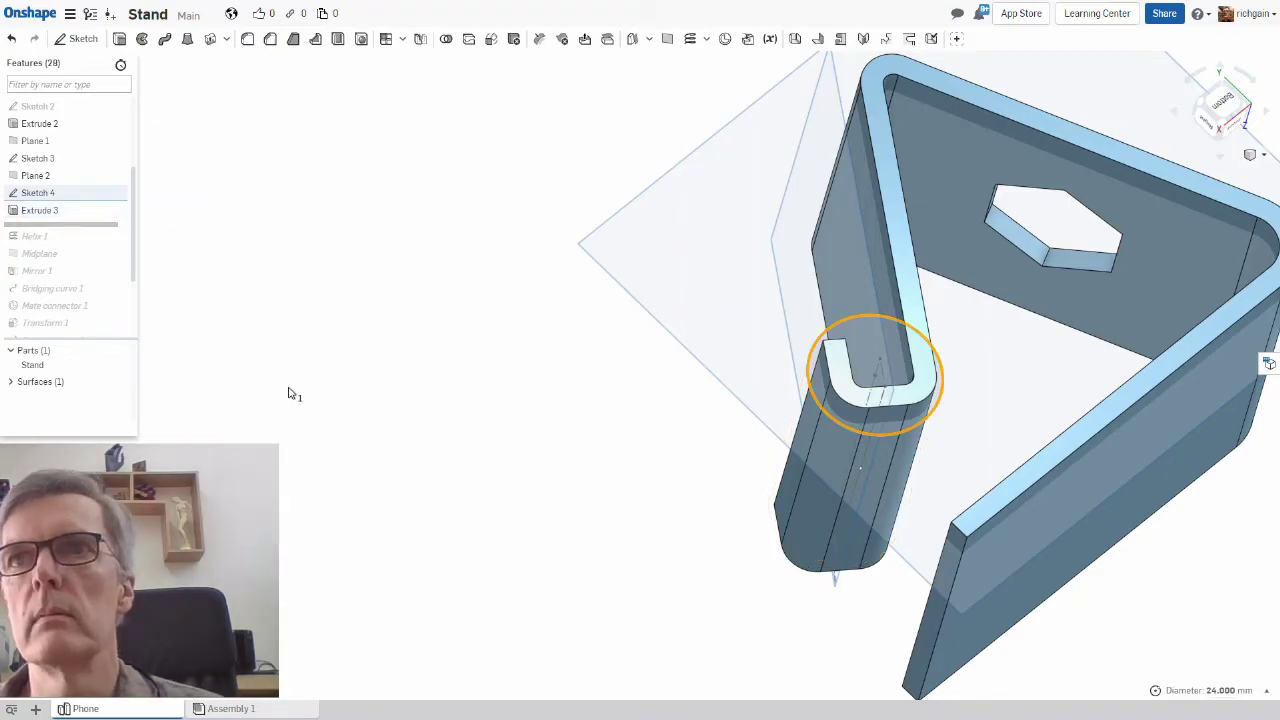
{"action": "key", "text": "Left"}
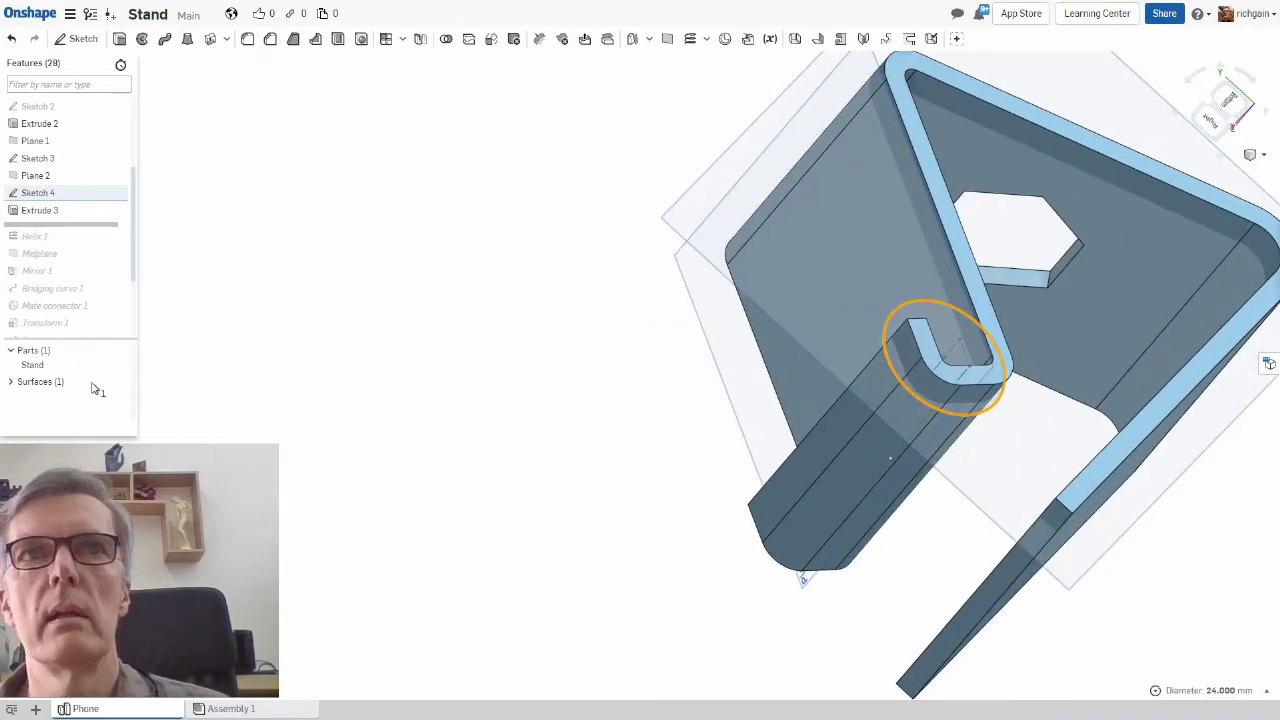
{"action": "left_click", "coordinate": [12, 383]}
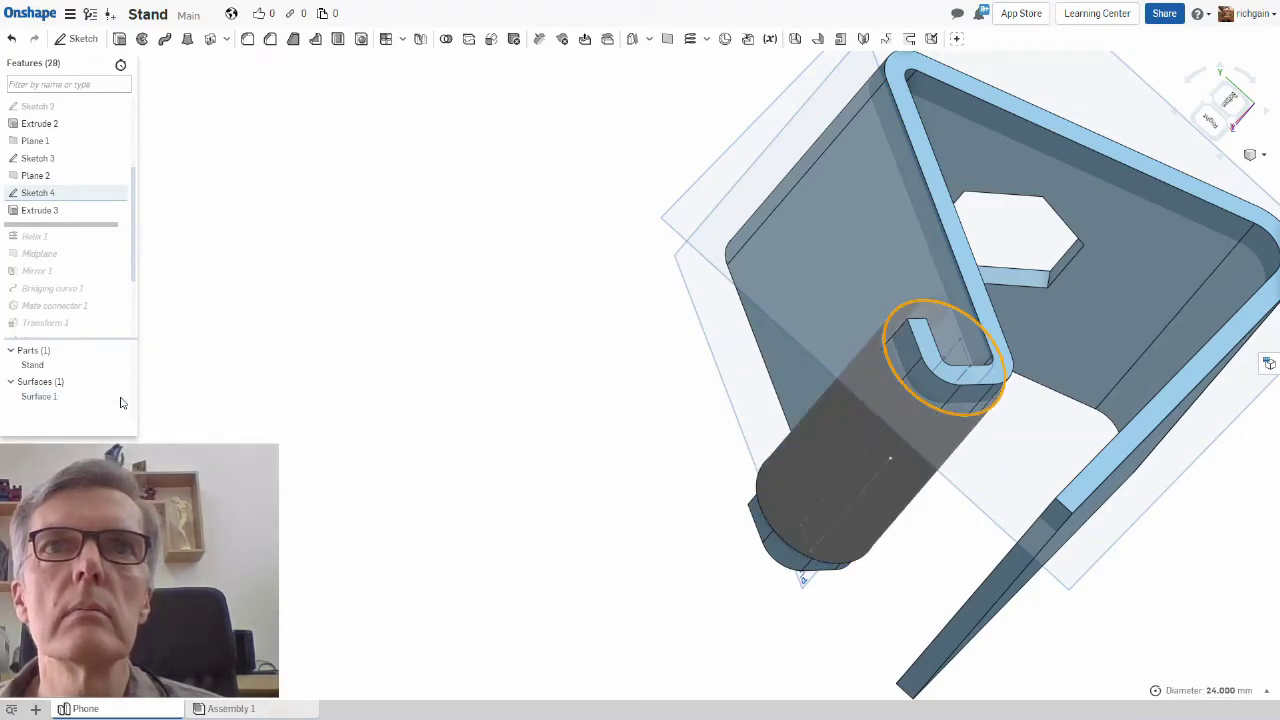
{"action": "key", "text": "Left"}
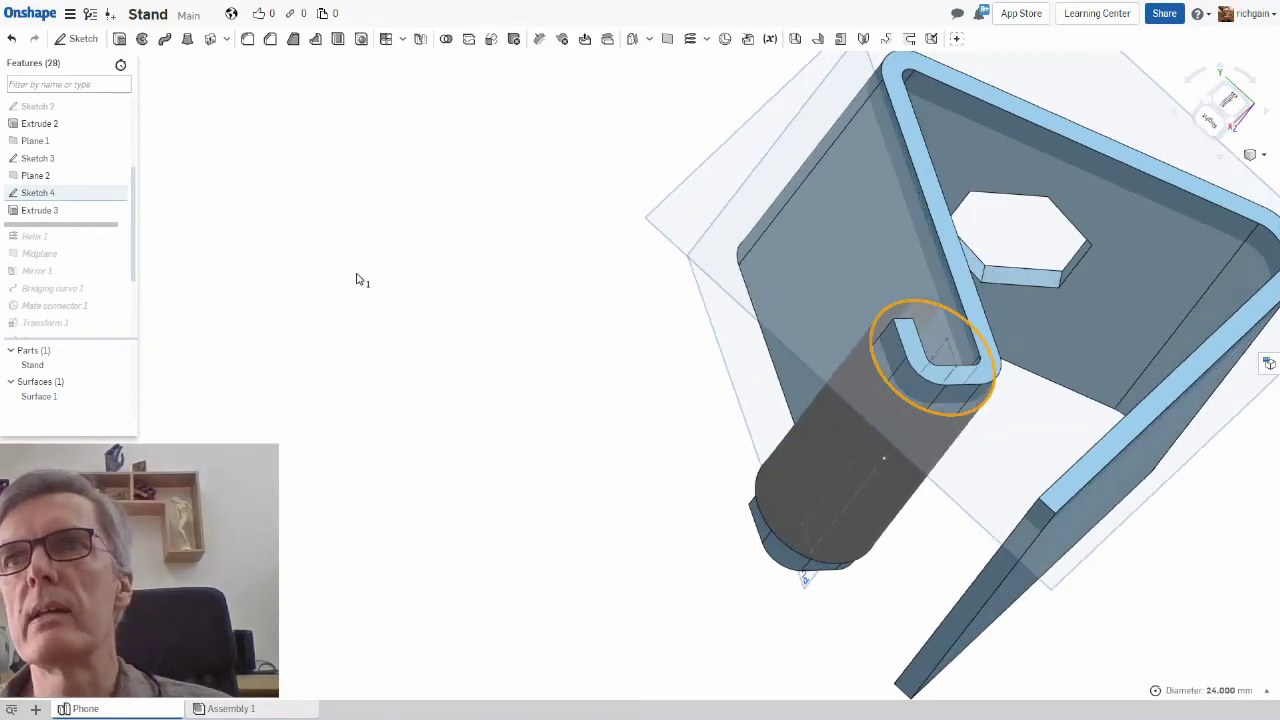
{"action": "key", "text": "Up"}
{"action": "key", "text": "Up"}
{"action": "key", "text": "Up"}
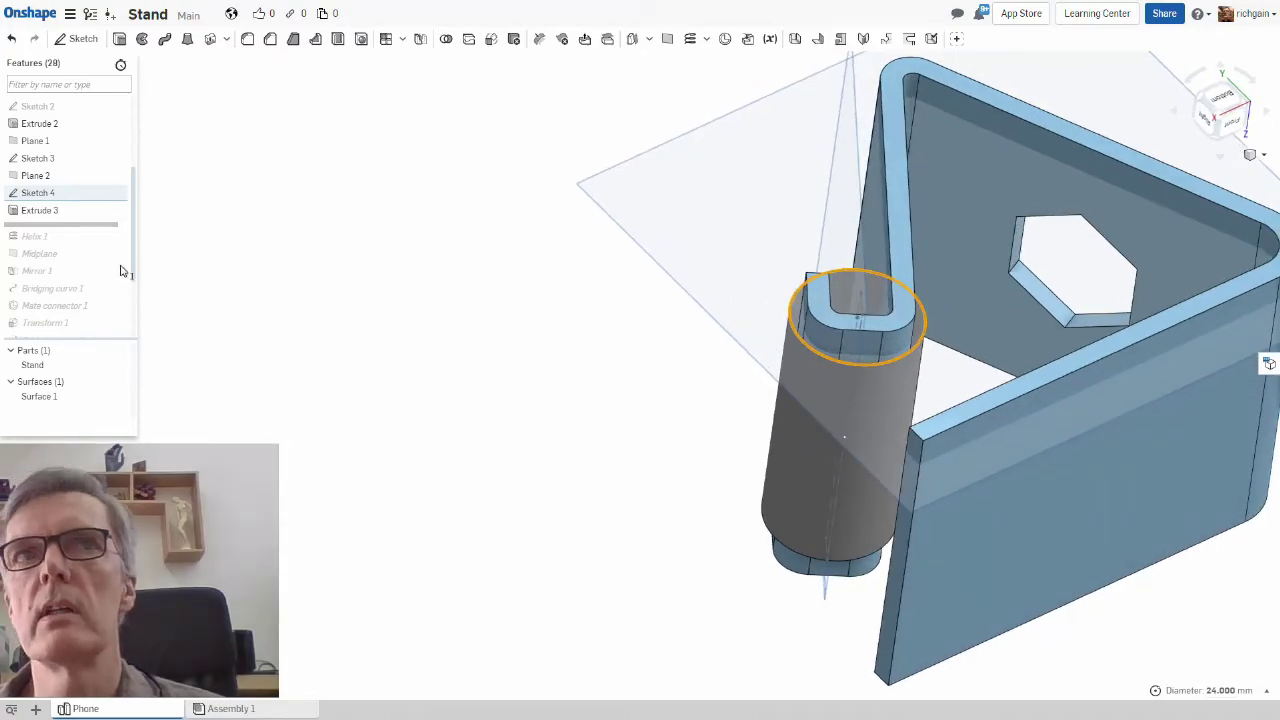
Step: Bring up the context options for Sketch 4, then for Extrude 3
{"action": "right_click", "coordinate": [88, 197]}
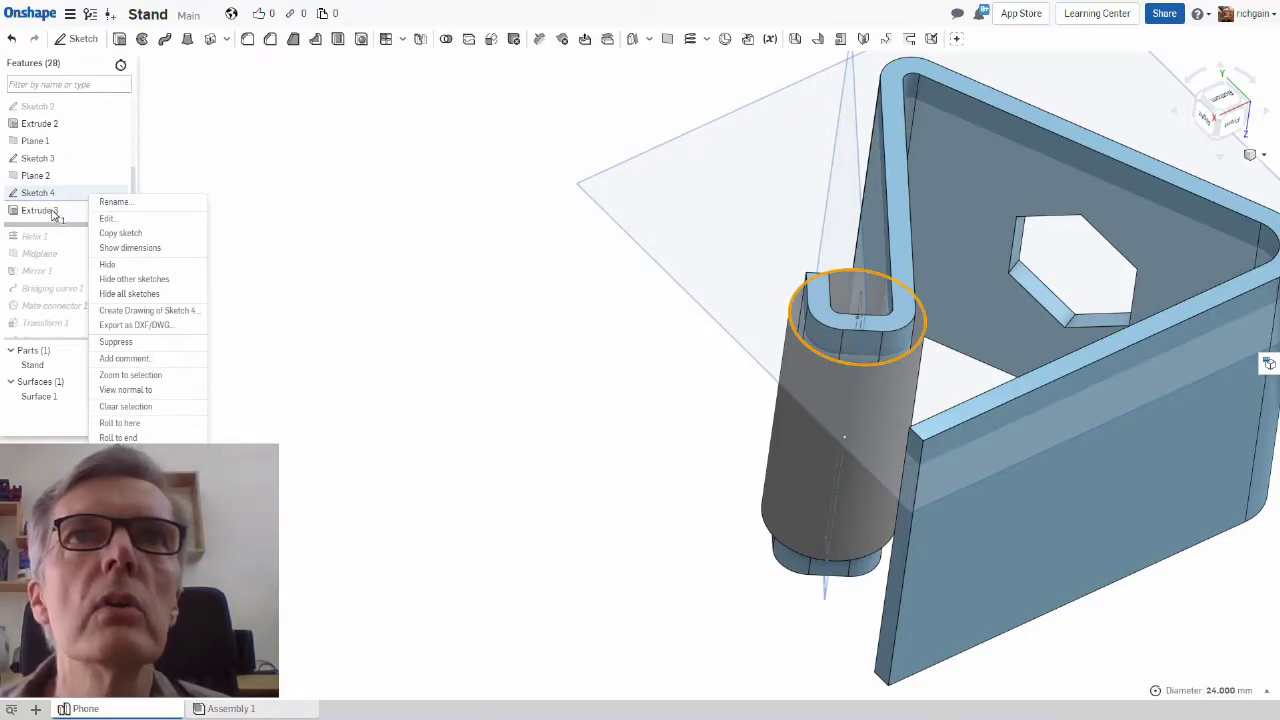
{"action": "right_click", "coordinate": [56, 211]}
{"action": "left_click", "coordinate": [330, 145]}
{"action": "key", "text": "Escape"}
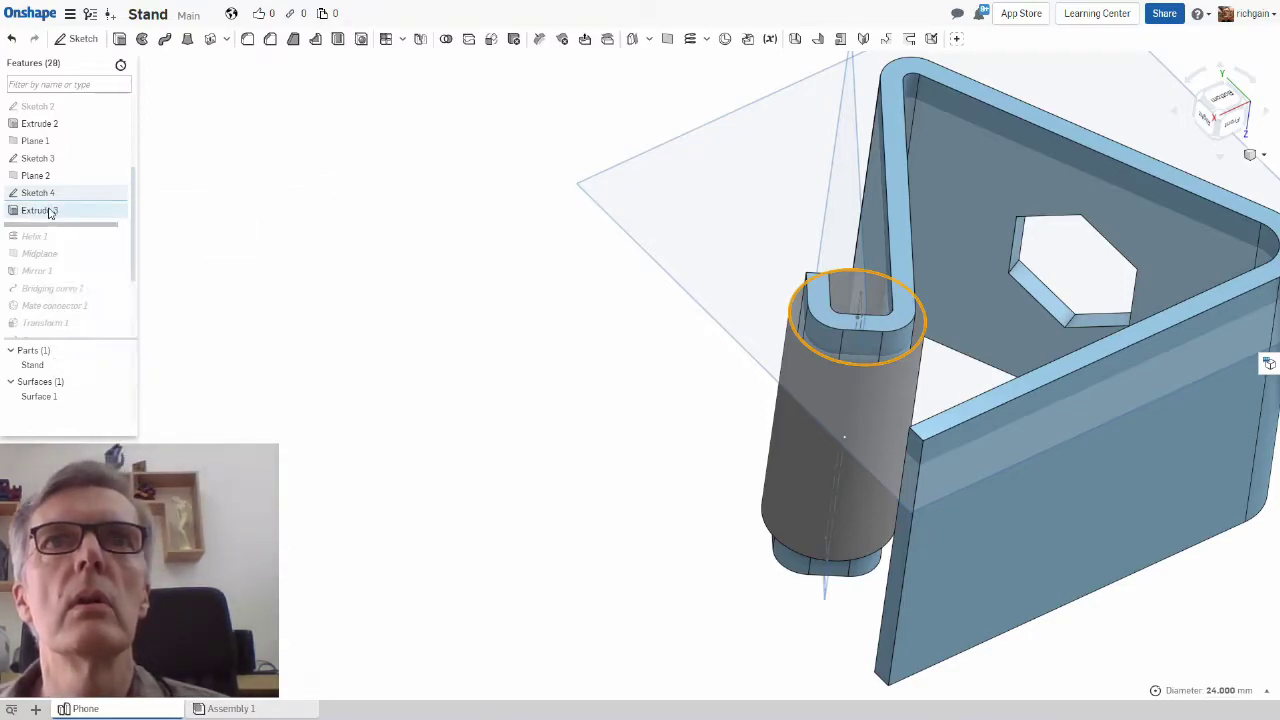
{"action": "right_click", "coordinate": [43, 215]}
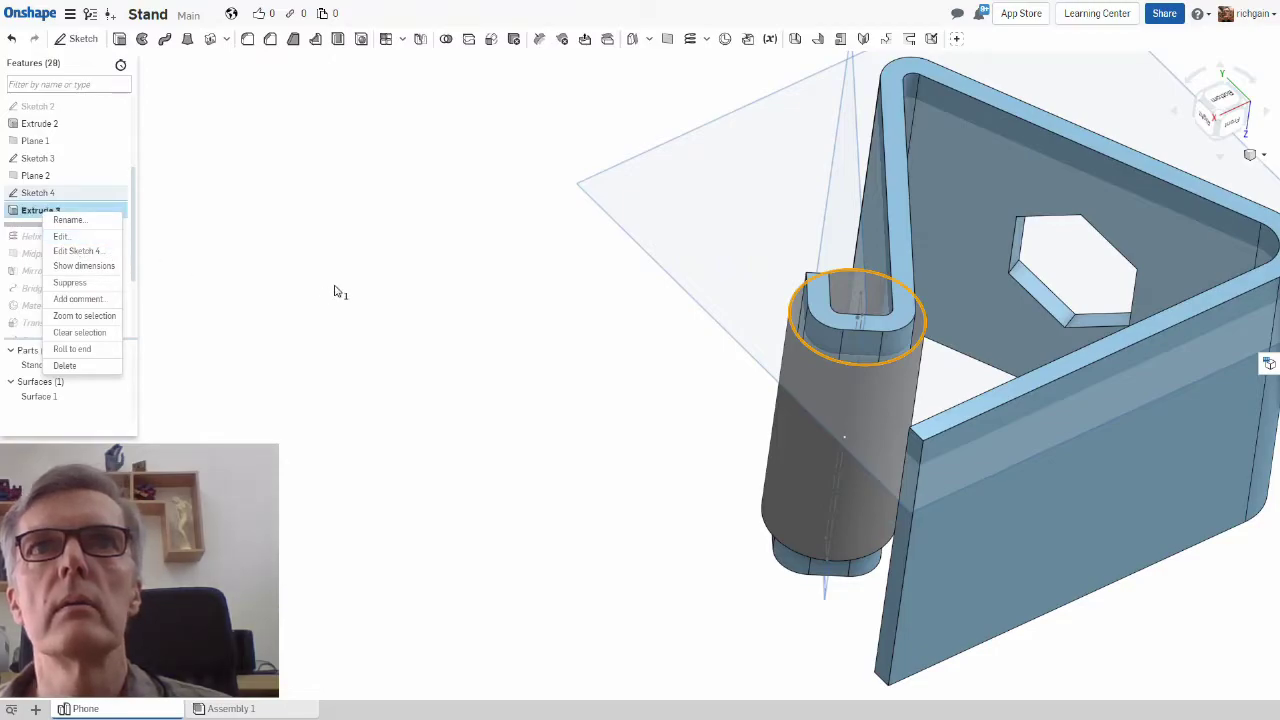
Step: Edit Extrude 3, inspect the 48 mm blind surface cylinder from two sides, and accept it
{"action": "left_click", "coordinate": [66, 237]}
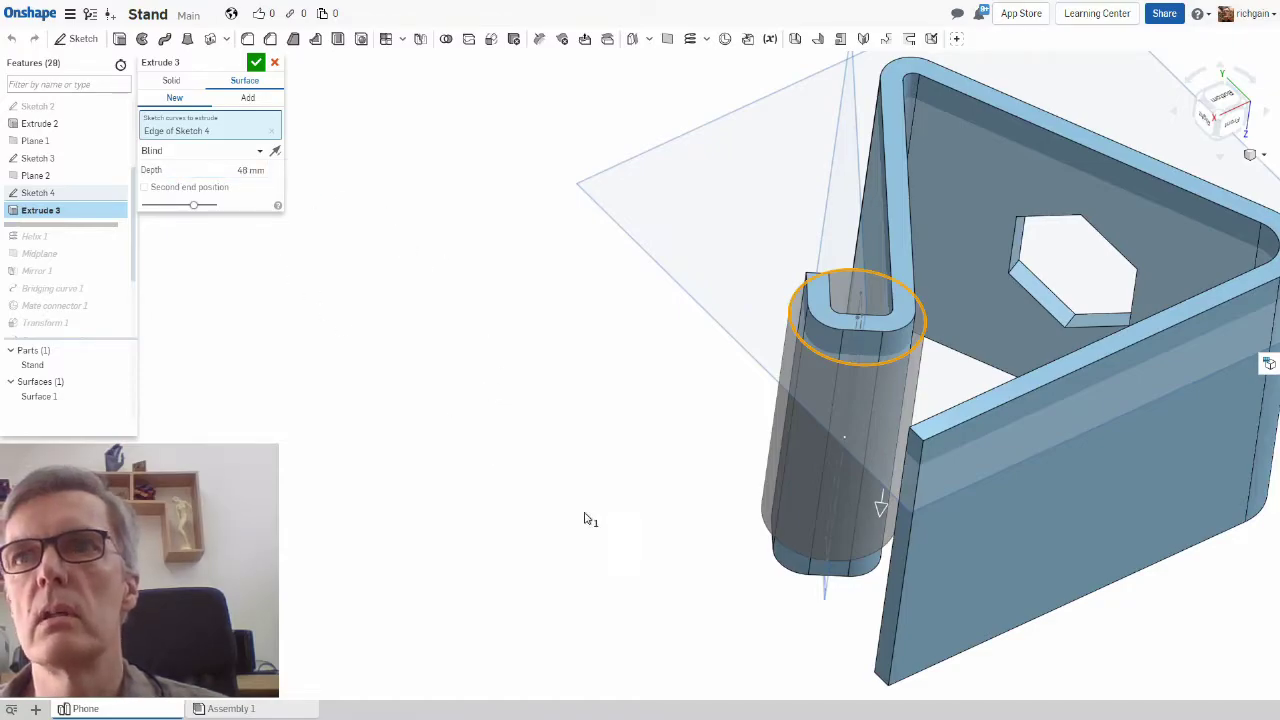
{"action": "right_click_drag", "start_coordinate": [592, 516], "coordinate": [697, 497]}
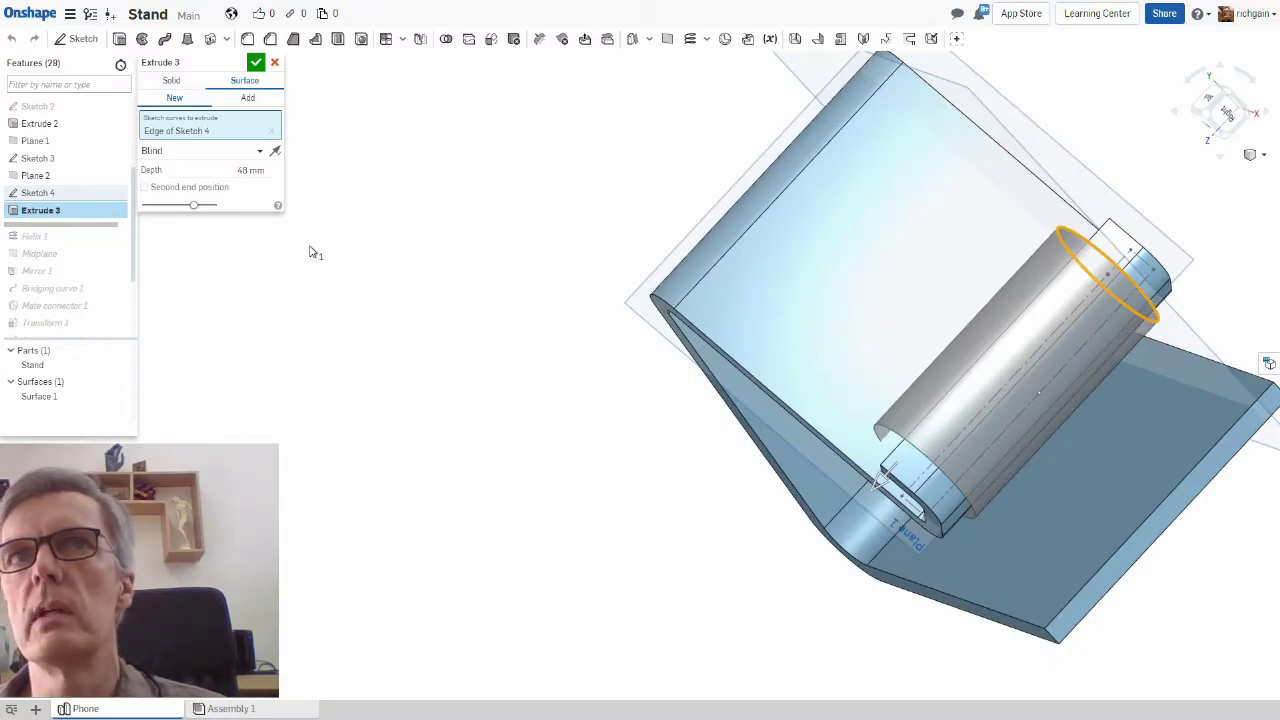
{"action": "right_click_drag", "start_coordinate": [310, 253], "coordinate": [240, 129]}
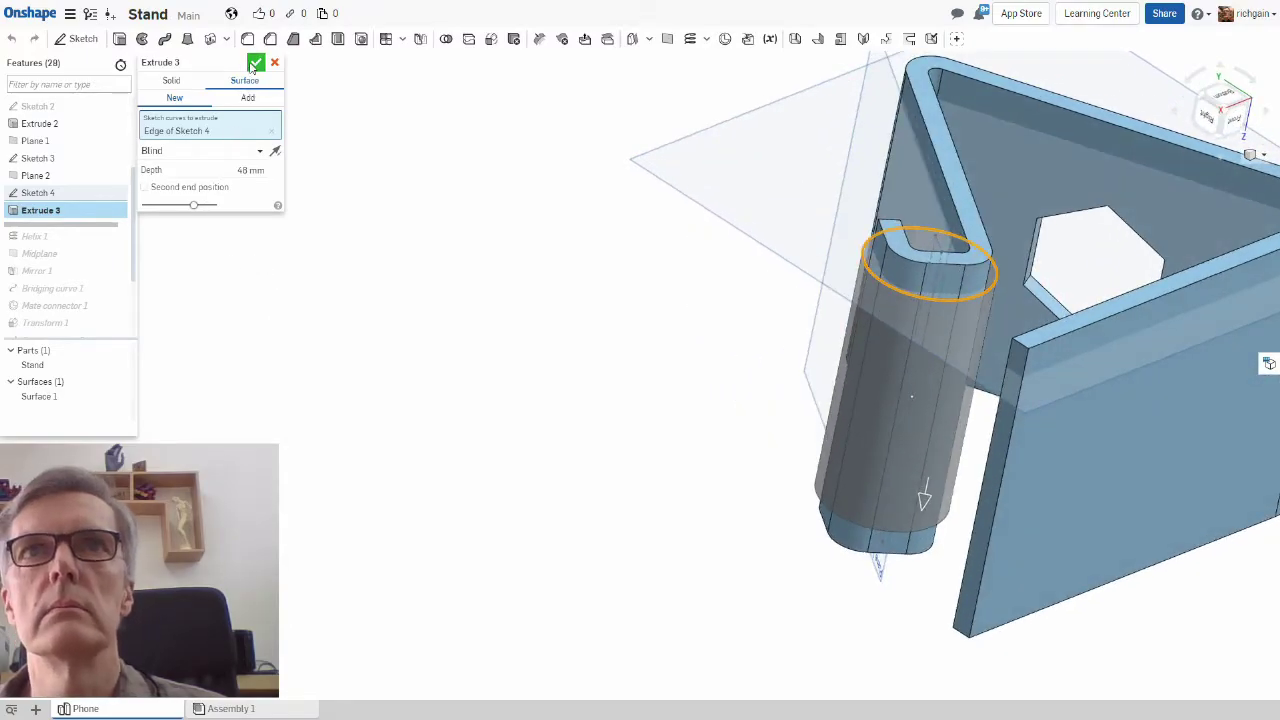
{"action": "key", "text": "Return"}
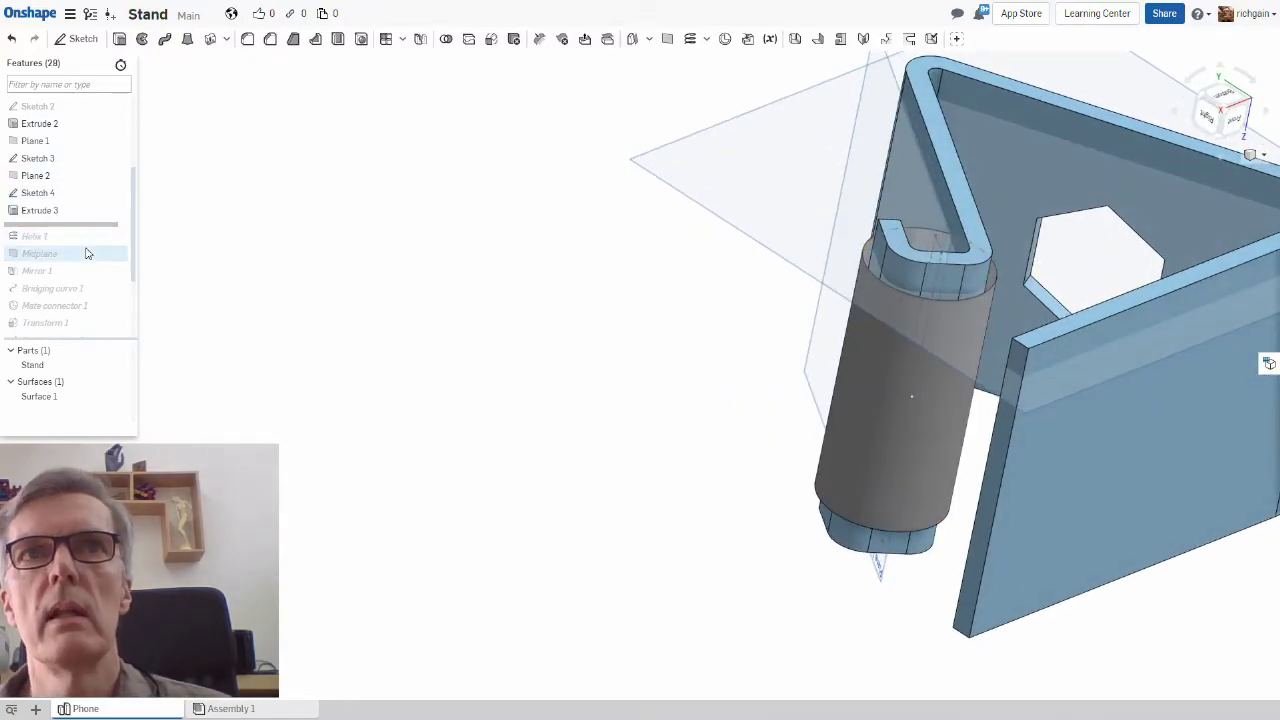
Step: Roll Helix 1 into the model, show its Curve 1, and switch to the Right view
{"action": "right_click", "coordinate": [81, 245]}
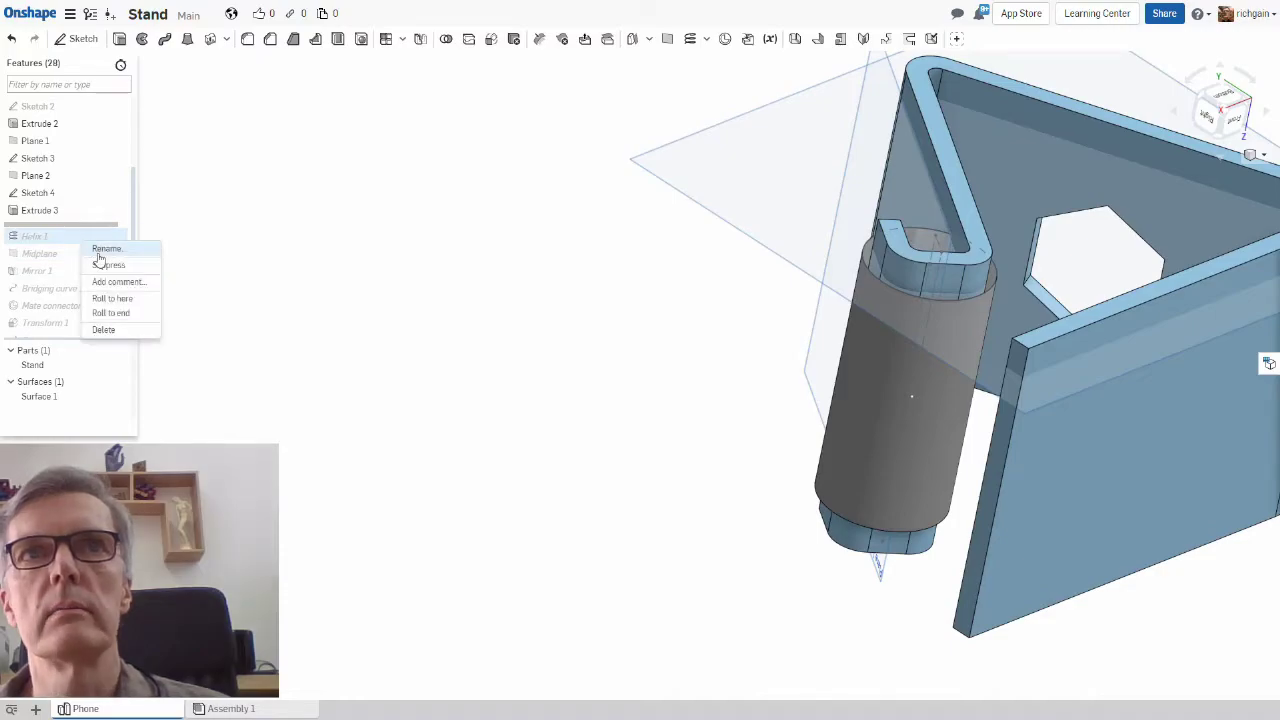
{"action": "key", "text": "Escape"}
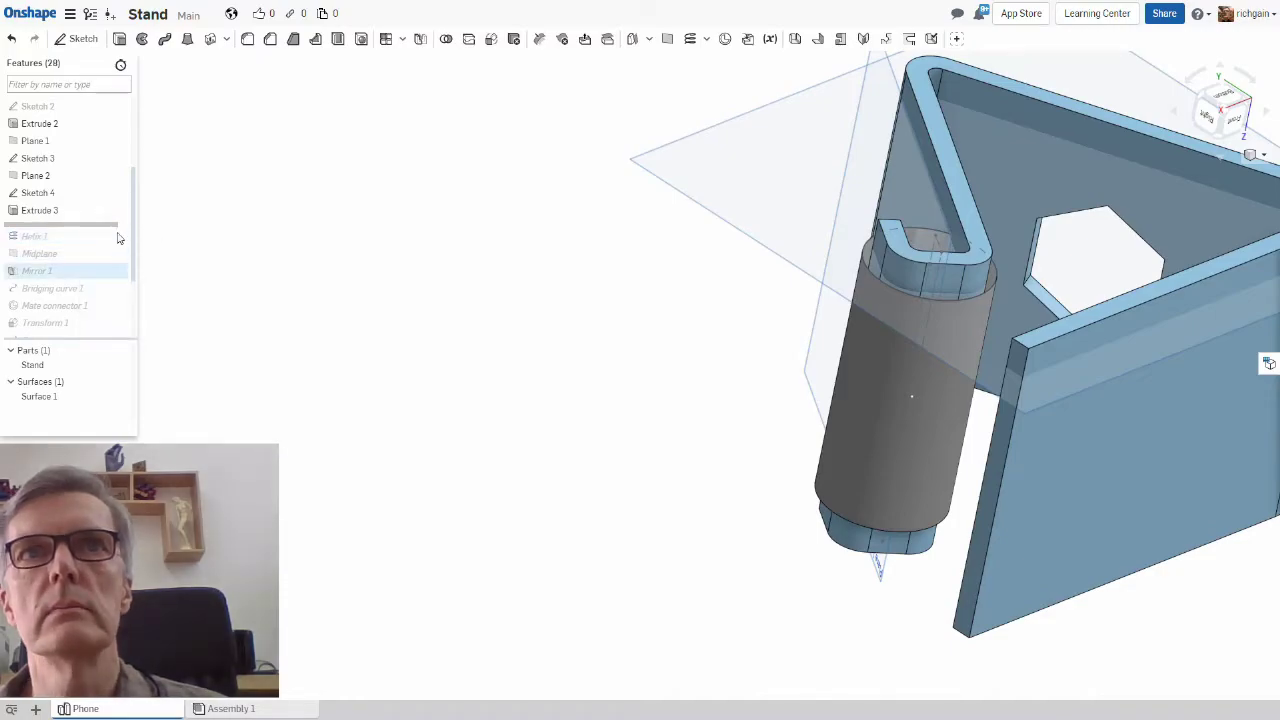
{"action": "left_click_drag", "start_coordinate": [117, 237], "coordinate": [116, 246]}
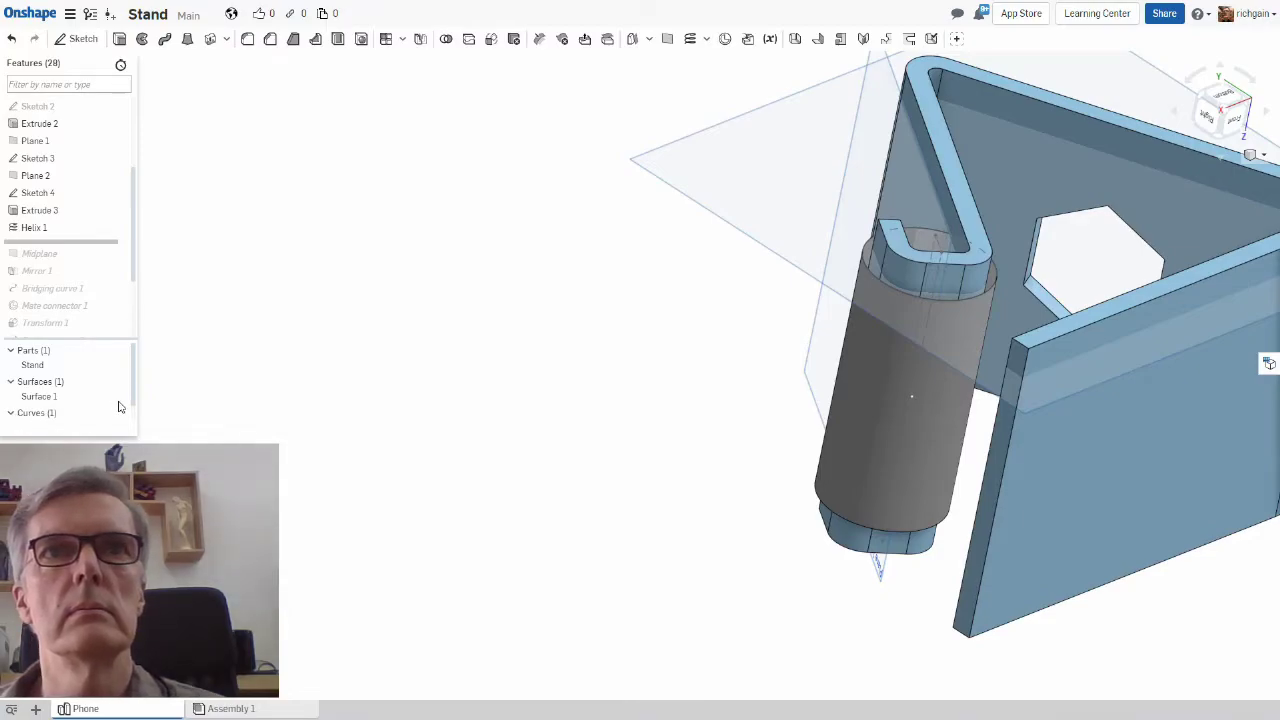
{"action": "scroll", "coordinate": [129, 398], "scroll_direction": "down", "scroll_amount": 1}
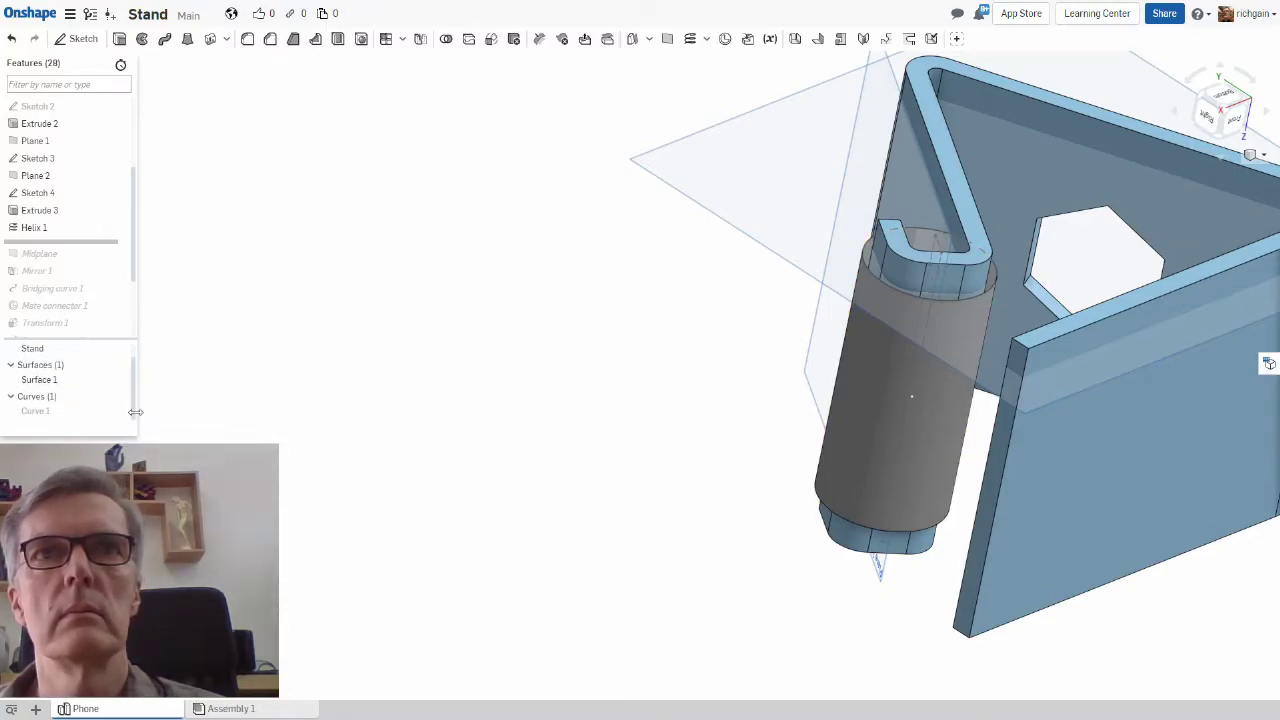
{"action": "left_click", "coordinate": [119, 413]}
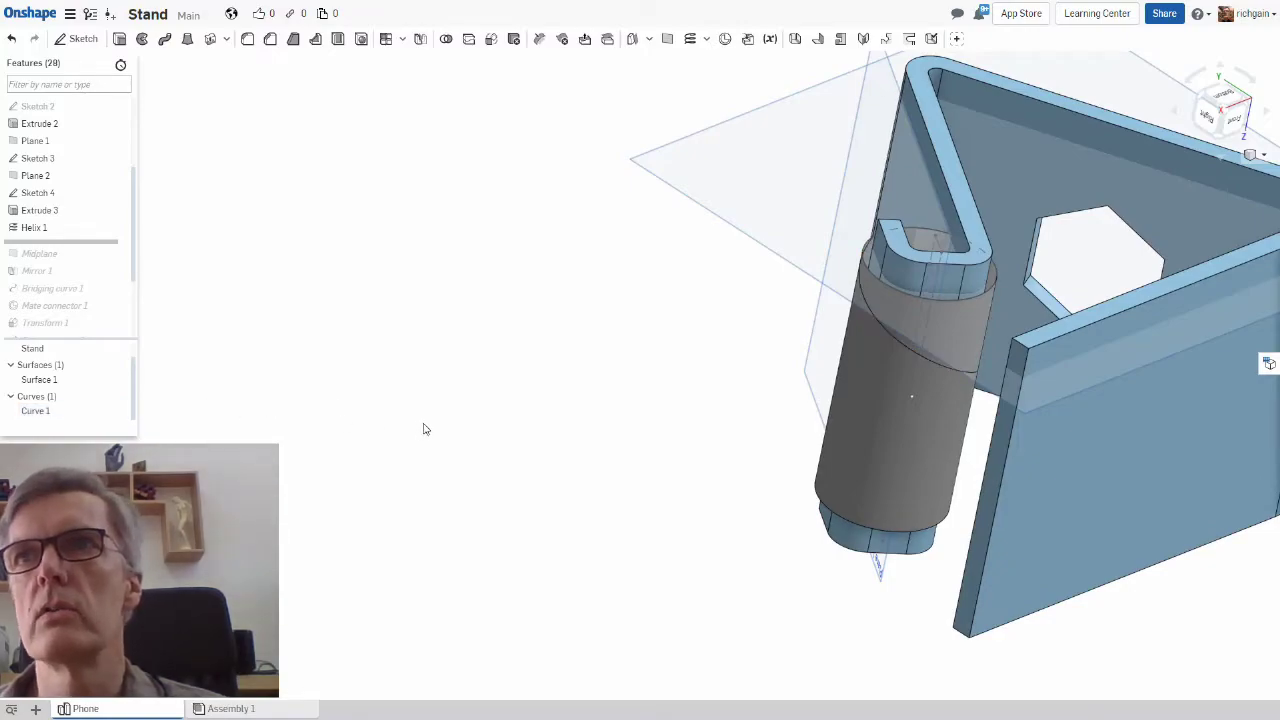
{"action": "key", "text": "shift+4"}
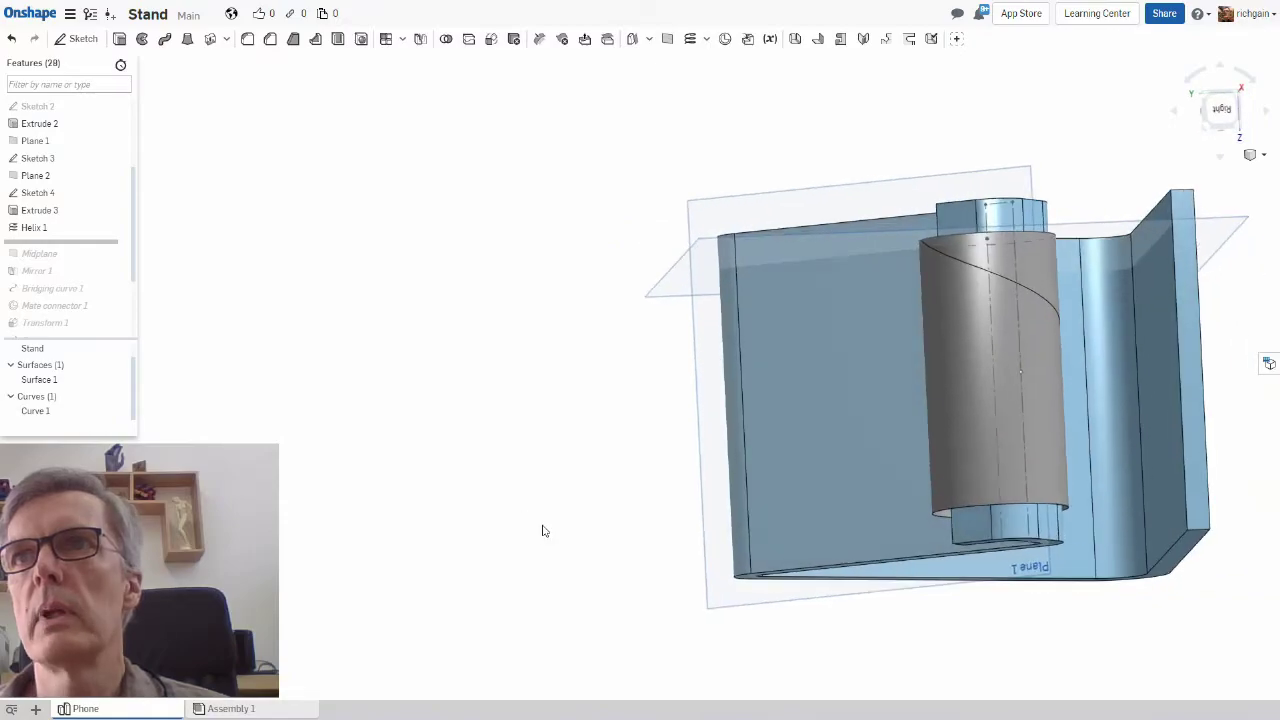
Step: Review Helix 1: 20 mm height, 0.6 revolutions, 80° start, counterclockwise, then accept it
{"action": "right_click", "coordinate": [76, 231]}
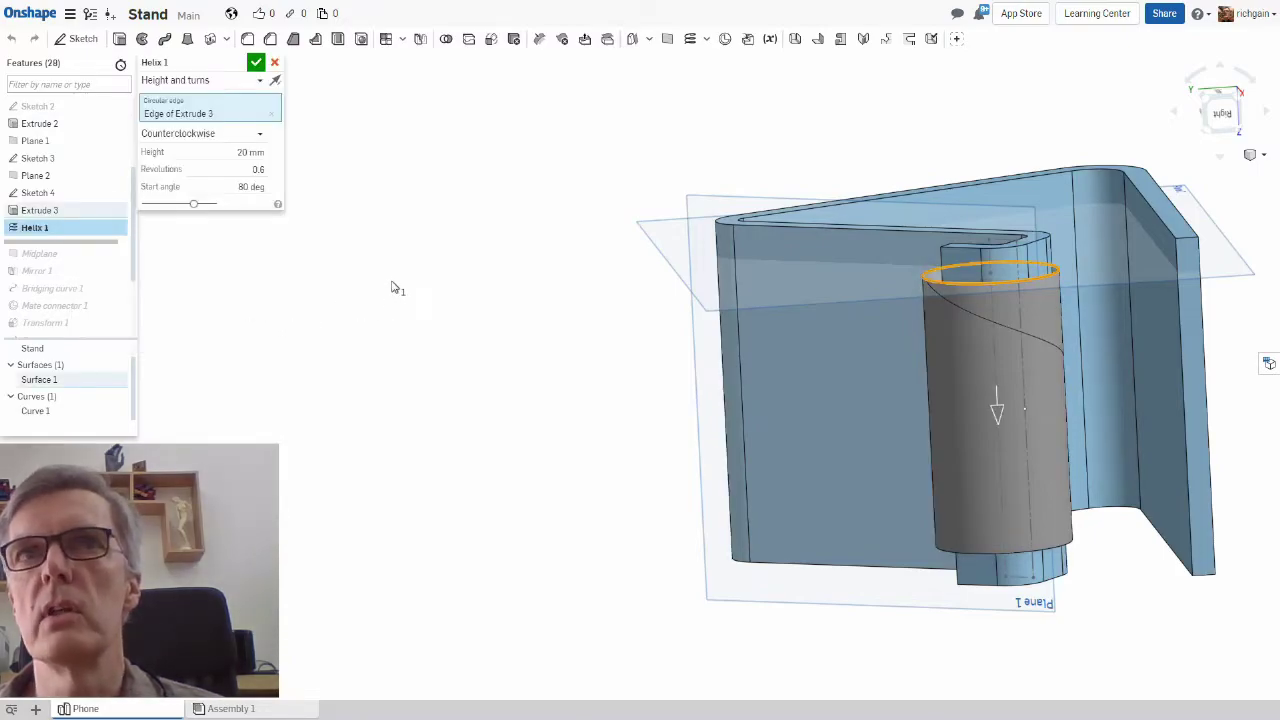
{"action": "key", "text": "Up"}
{"action": "key", "text": "Up"}
{"action": "key", "text": "Up"}
{"action": "key", "text": "Up"}
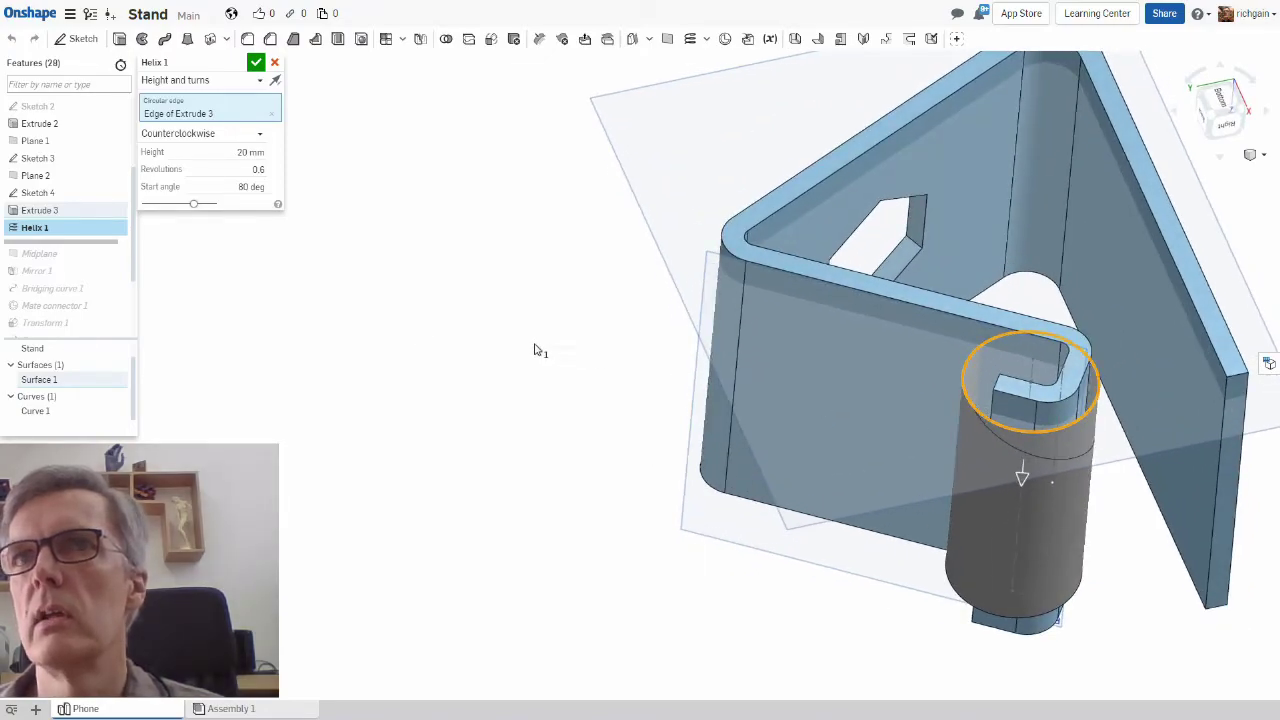
{"action": "key", "text": "Up"}
{"action": "key", "text": "Up"}
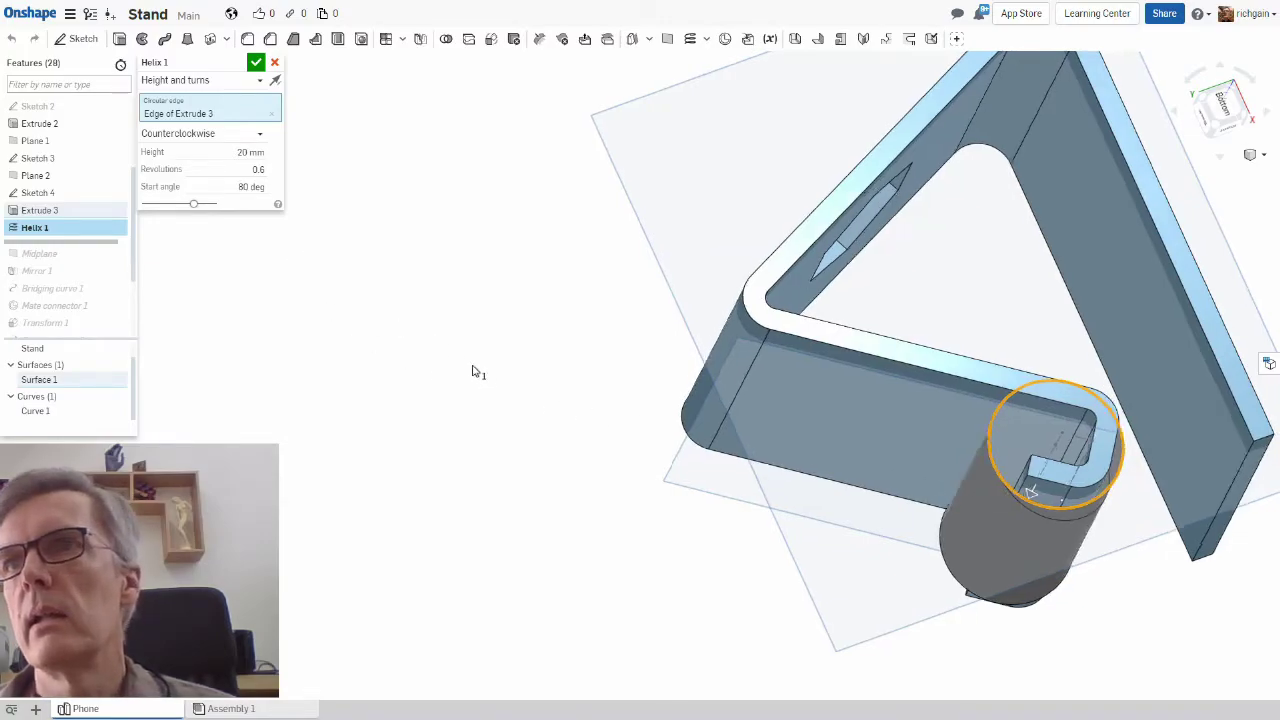
{"action": "right_click_drag", "start_coordinate": [478, 372], "coordinate": [330, 260]}
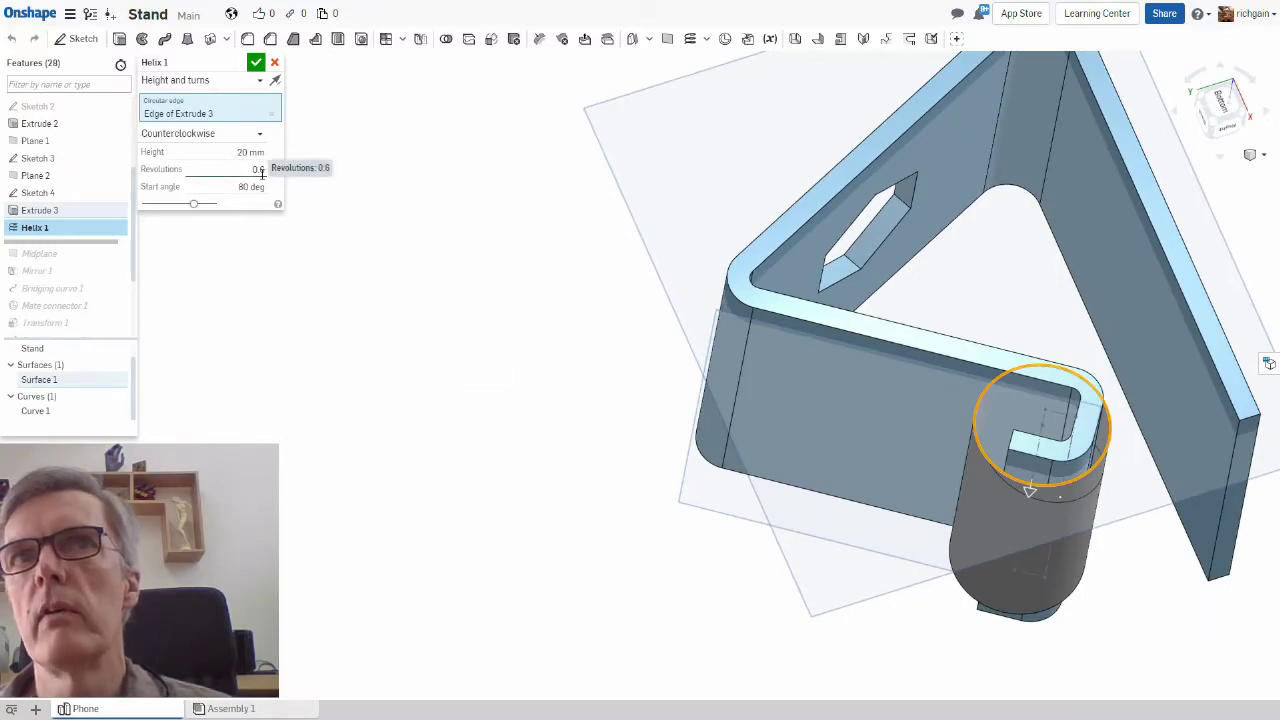
{"action": "right_click_drag", "start_coordinate": [590, 483], "coordinate": [729, 517]}
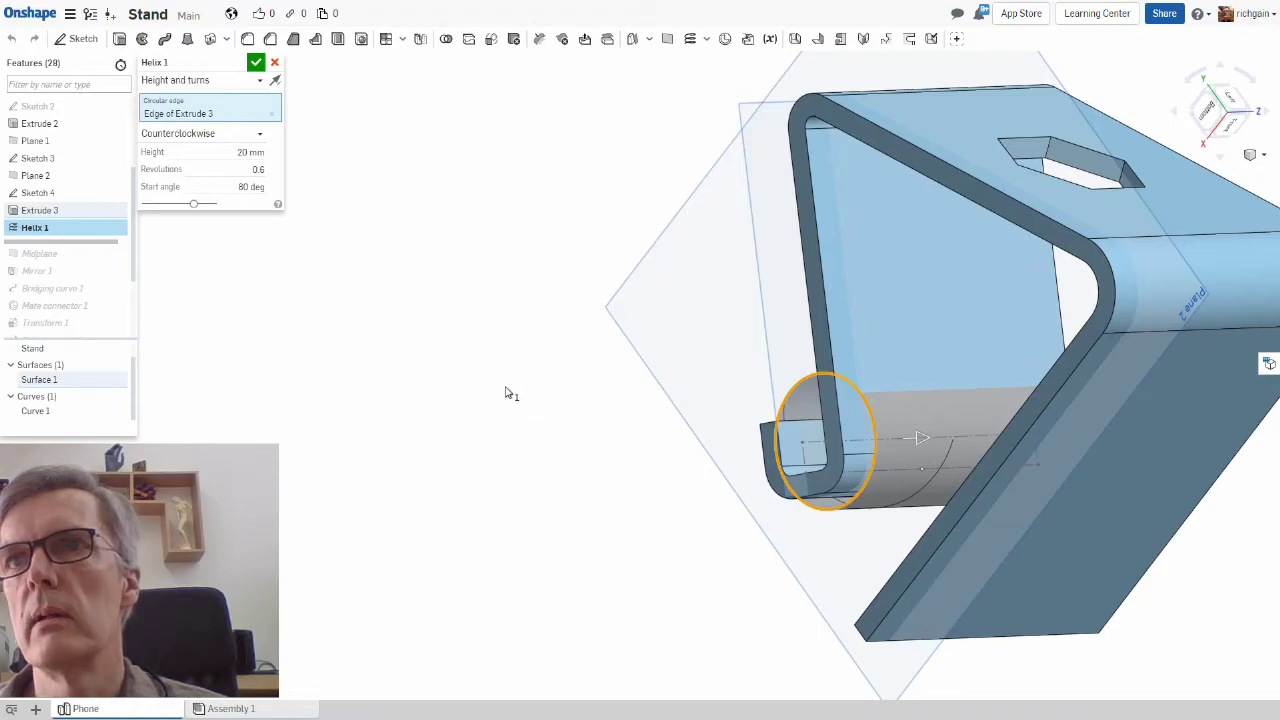
{"action": "key", "text": "Up"}
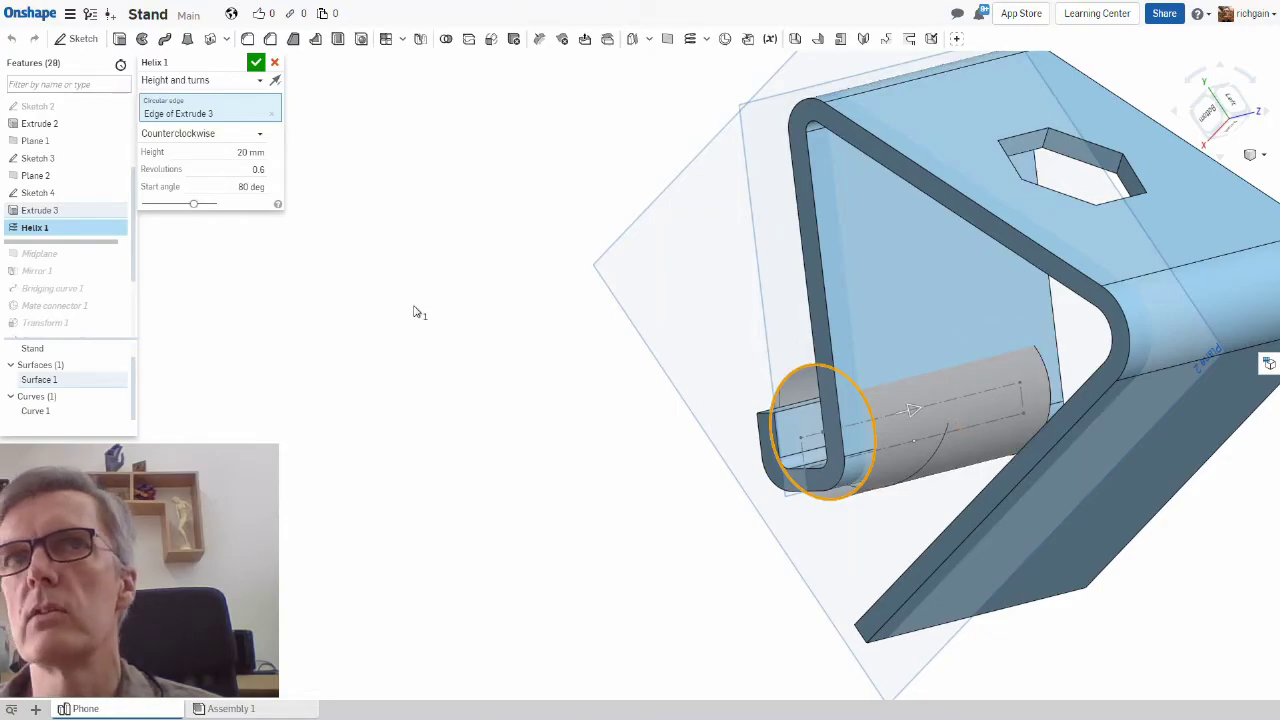
{"action": "left_click", "coordinate": [256, 62]}
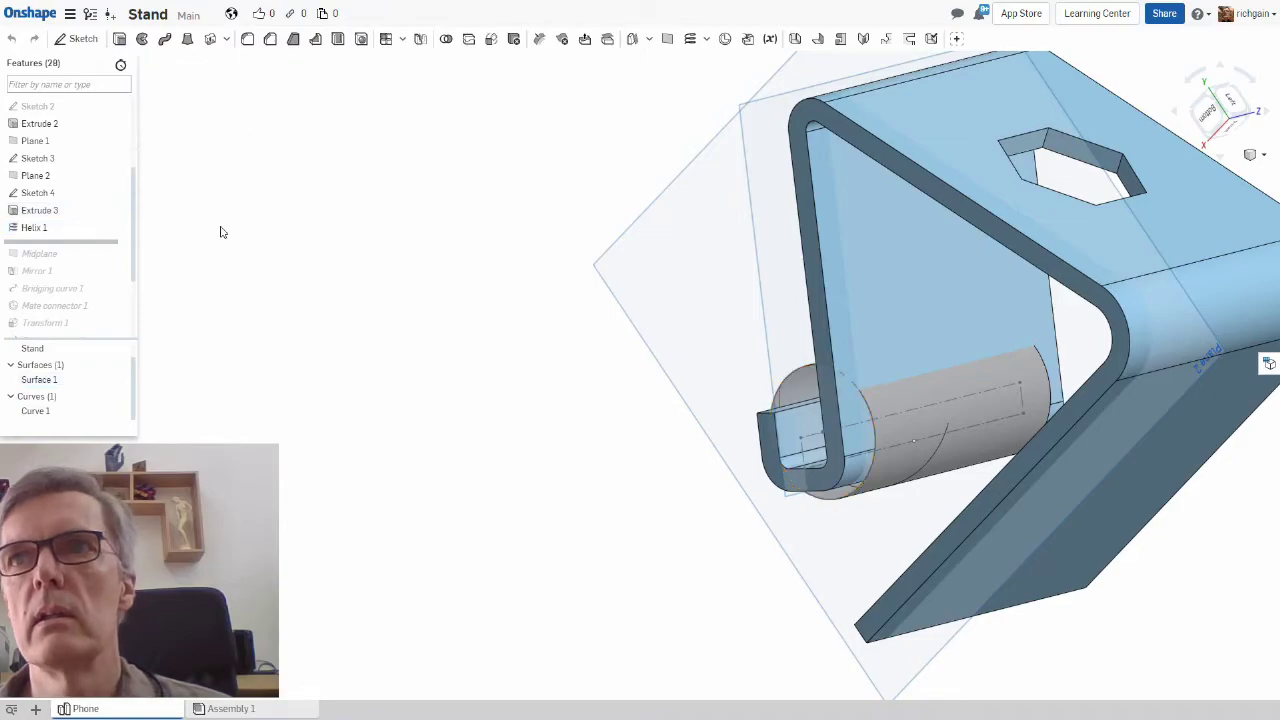
Step: Roll the feature history forward to Mirror 1
{"action": "right_click", "coordinate": [75, 256]}
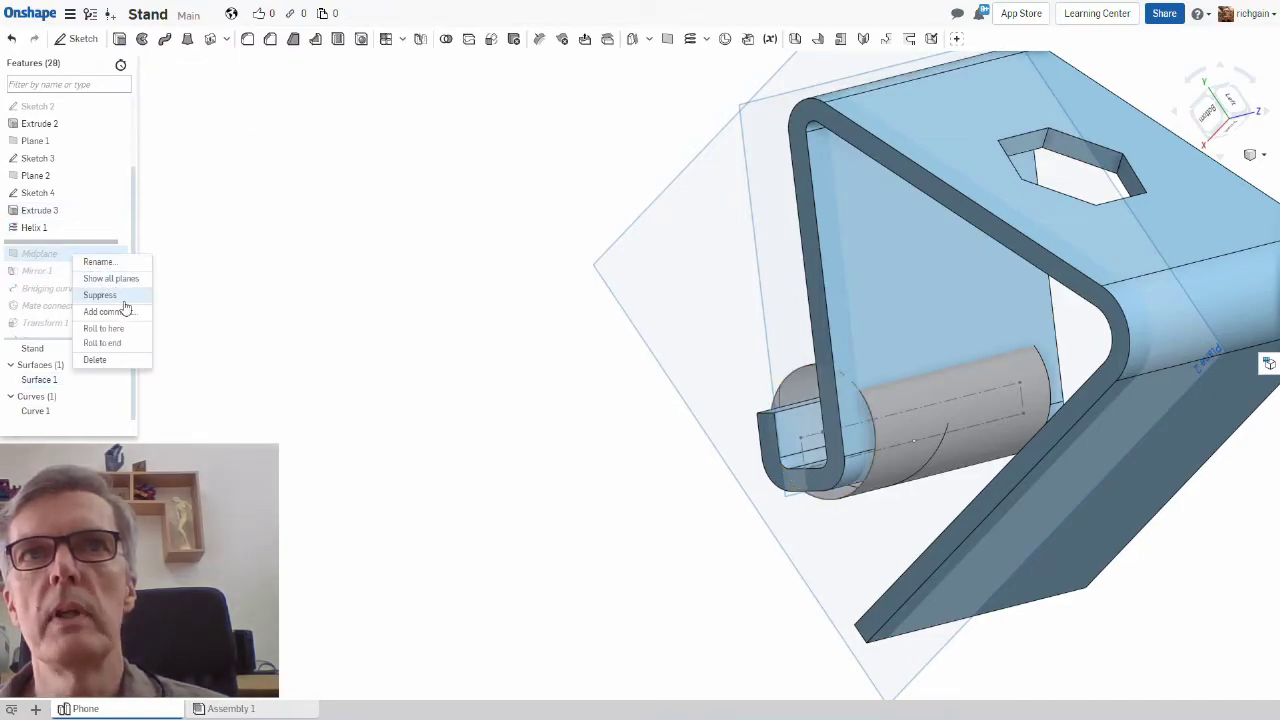
{"action": "left_click", "coordinate": [35, 272]}
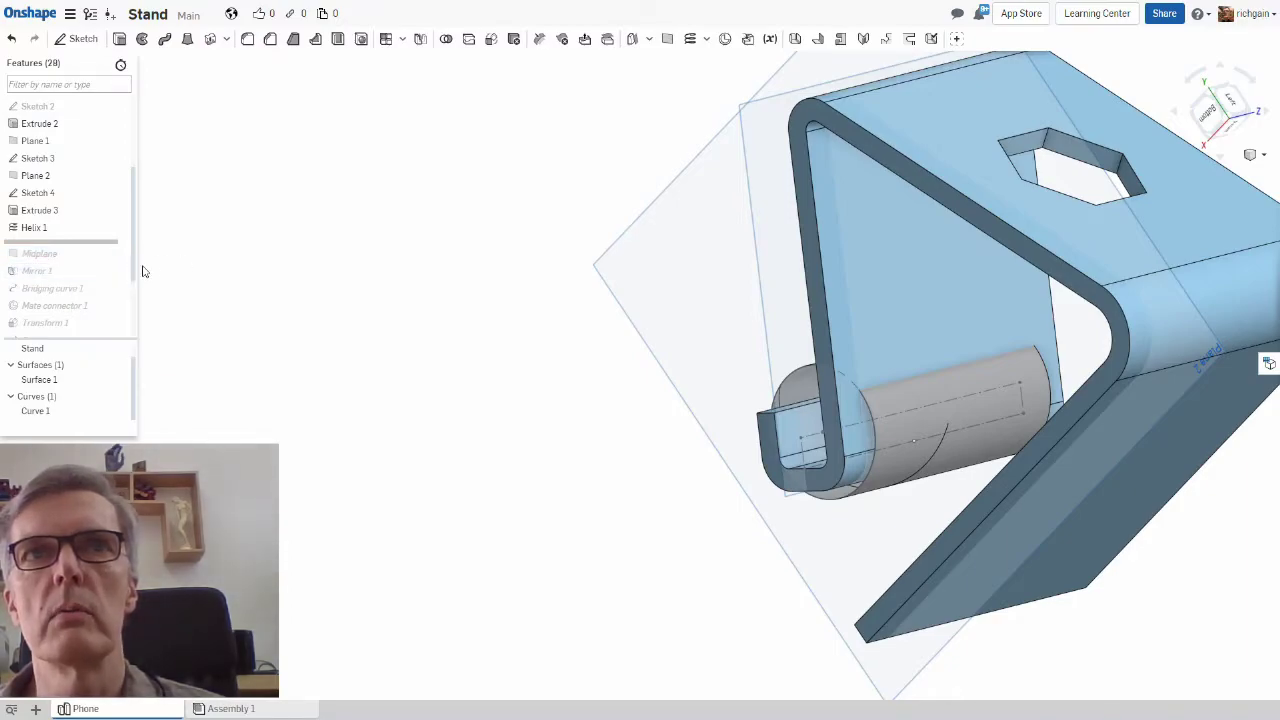
{"action": "right_click", "coordinate": [100, 277]}
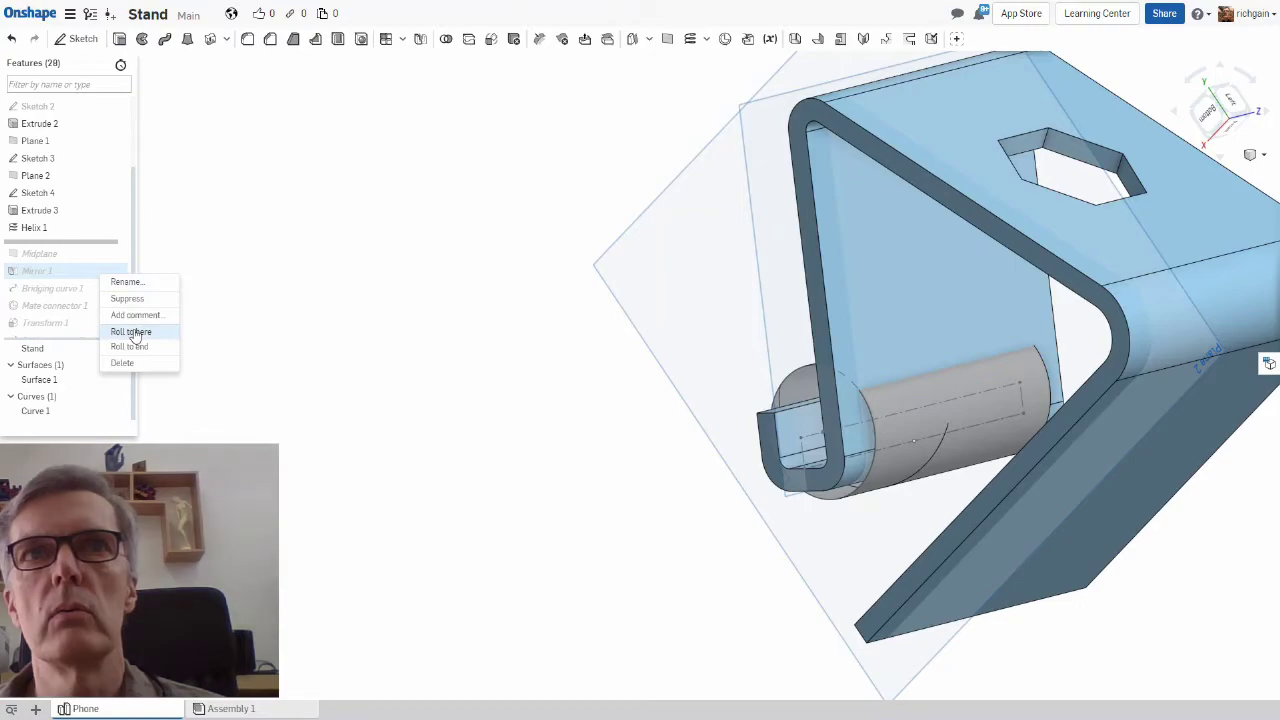
{"action": "left_click", "coordinate": [134, 333]}
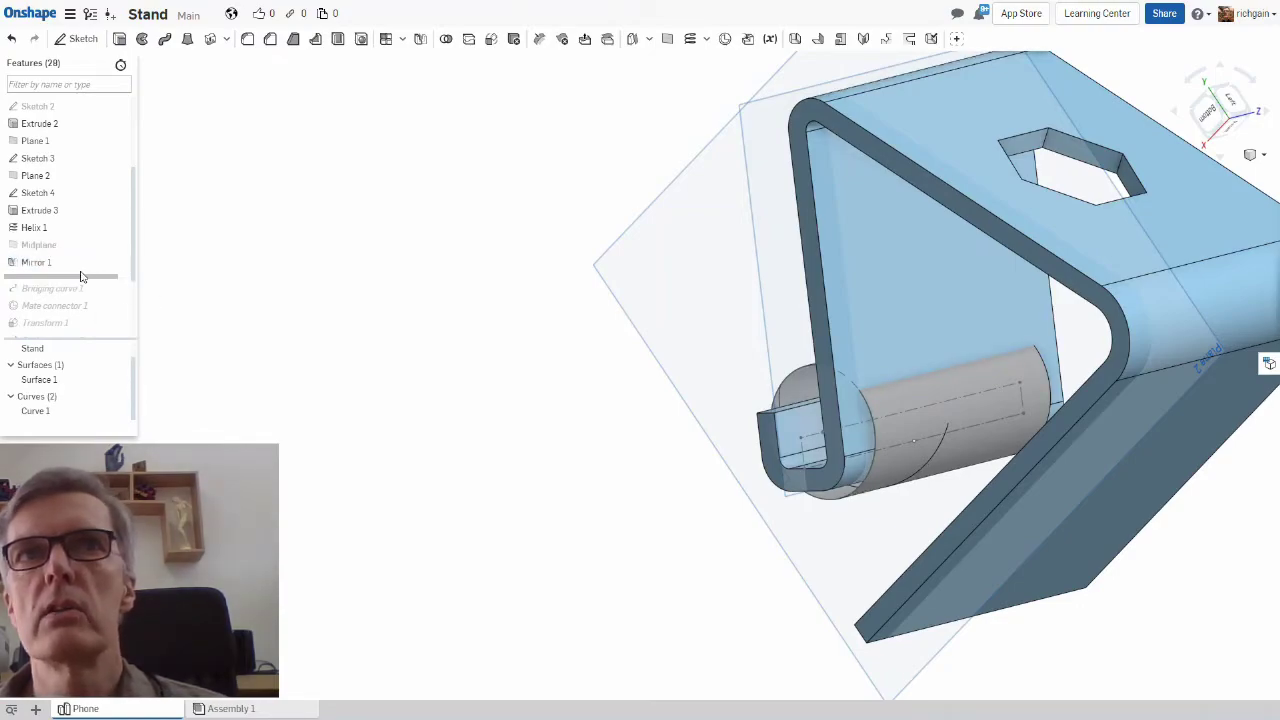
Step: Show the Midplane and the mirrored helix Curve 2, then view the cylinder from the front
{"action": "left_click", "coordinate": [119, 247]}
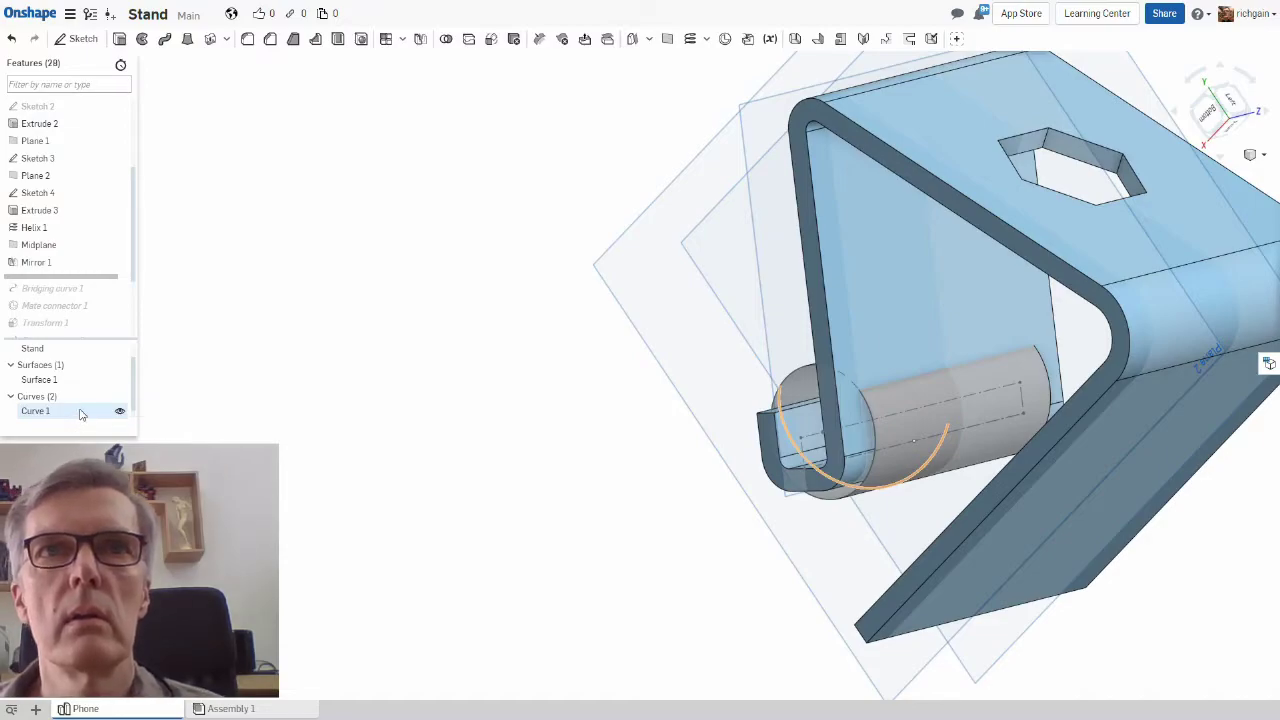
{"action": "scroll", "coordinate": [79, 418], "scroll_direction": "down", "scroll_amount": 1}
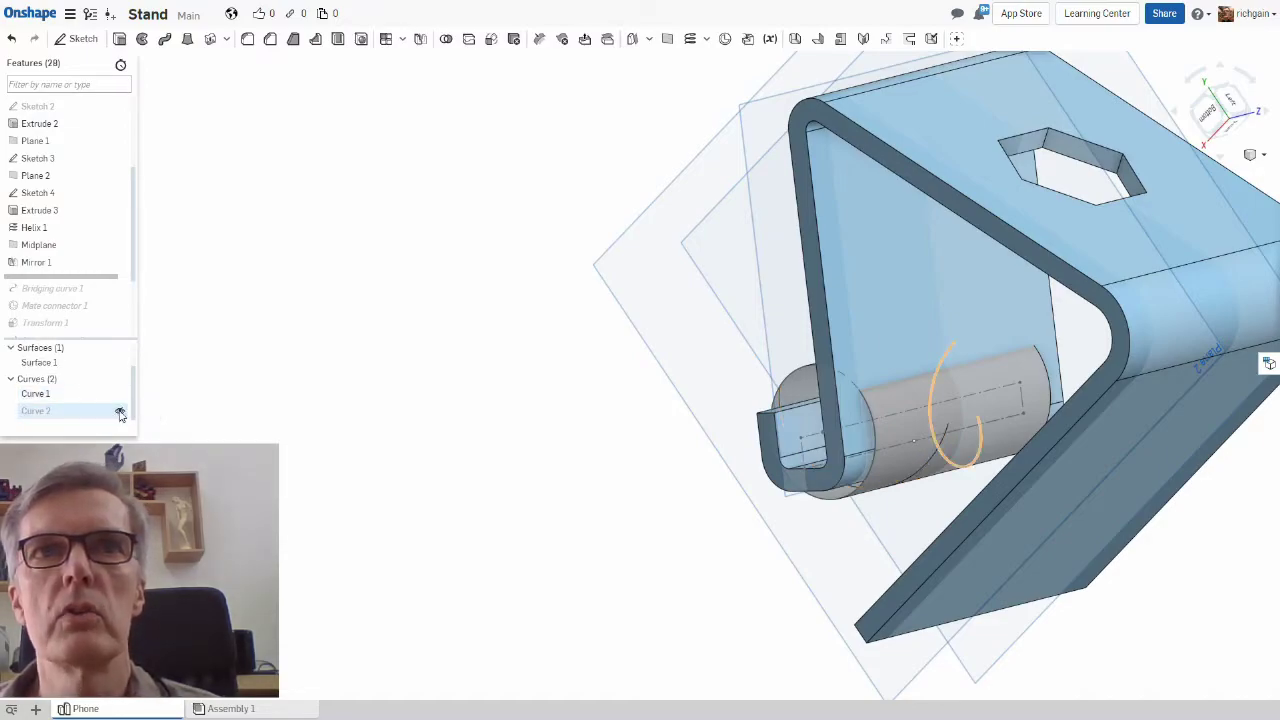
{"action": "left_click", "coordinate": [119, 411]}
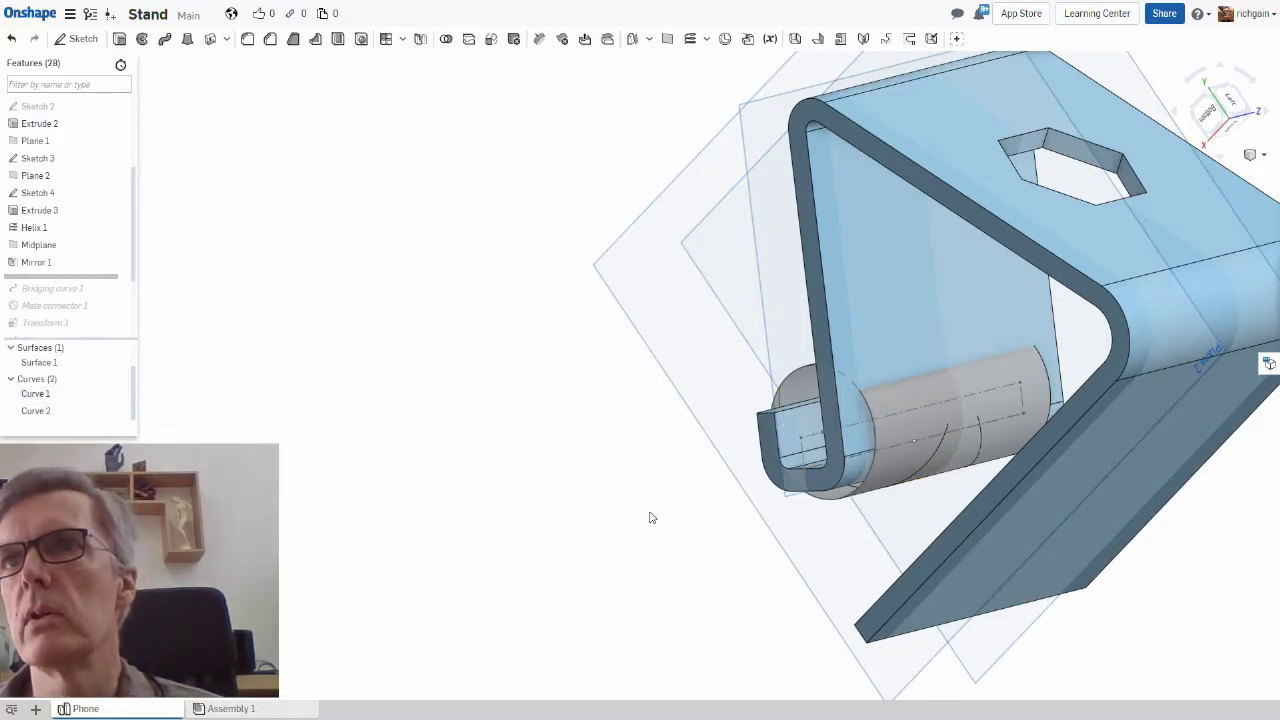
{"action": "right_click_drag", "start_coordinate": [651, 517], "coordinate": [352, 382]}
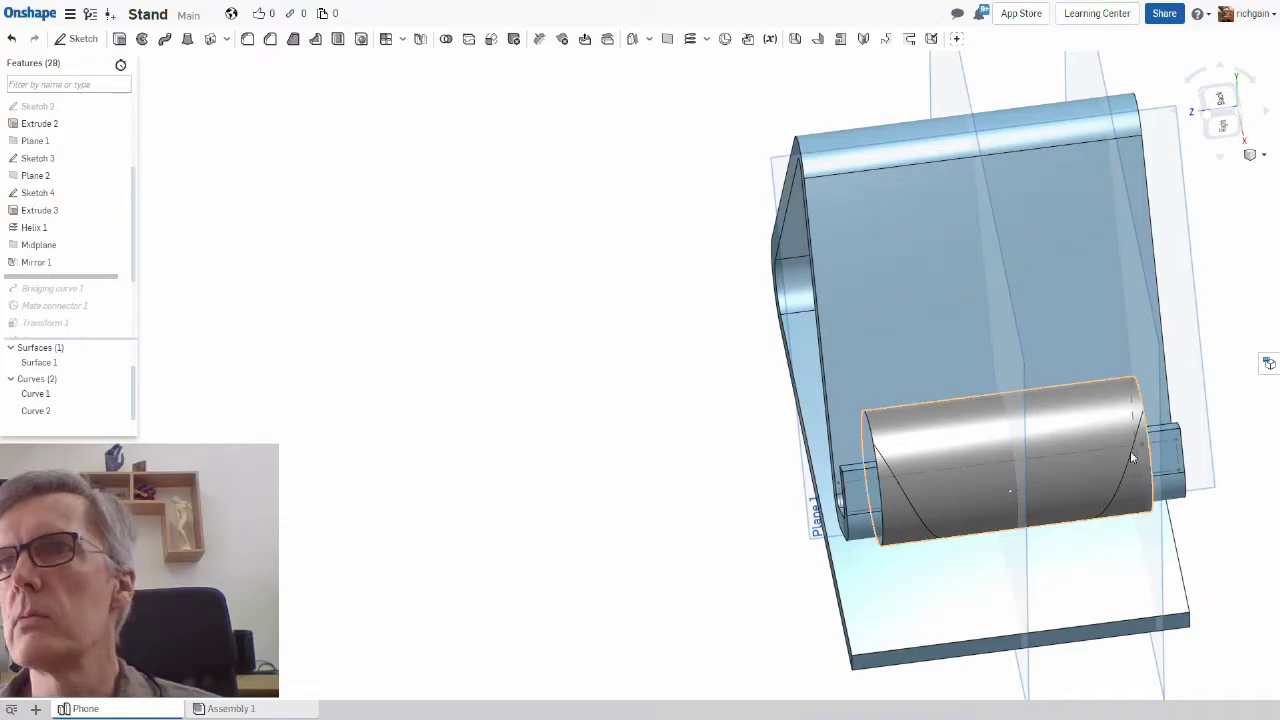
Step: Hide the Stand part and orbit and pan to isolate the cylinder and its planes
{"action": "right_click_drag", "start_coordinate": [970, 643], "coordinate": [951, 543]}
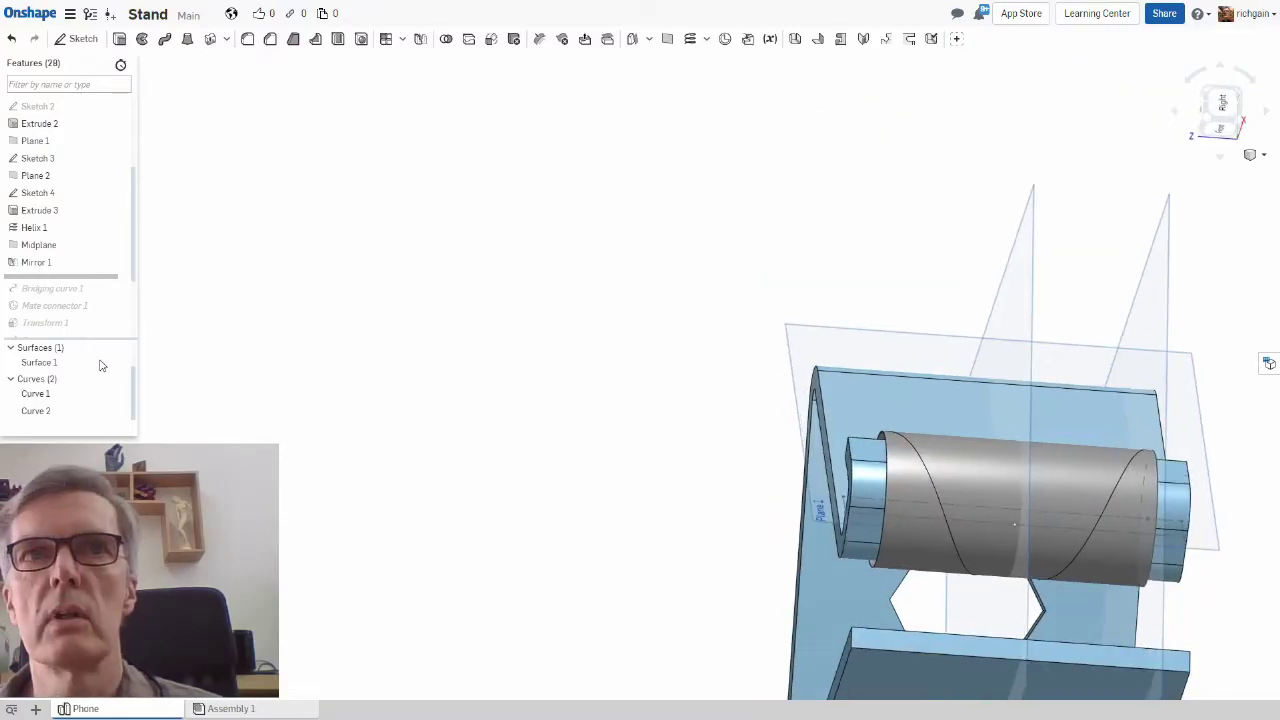
{"action": "scroll", "coordinate": [60, 375], "scroll_direction": "up", "scroll_amount": 1}
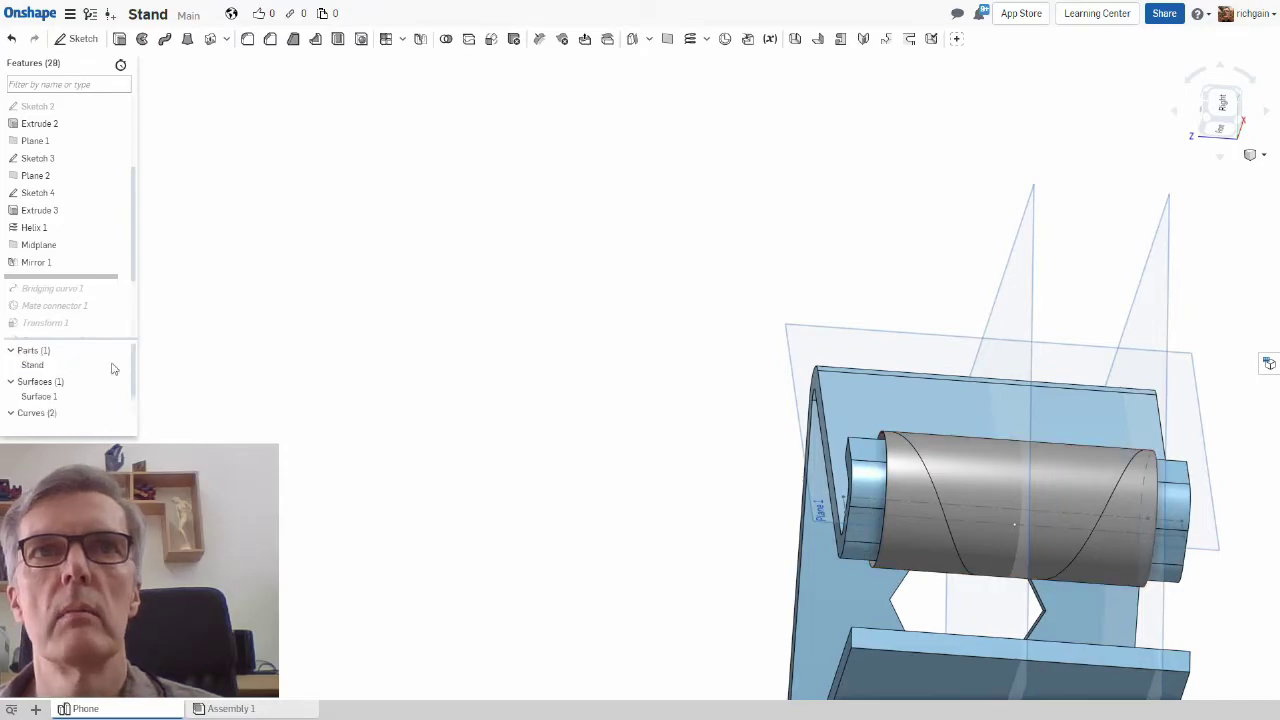
{"action": "left_click", "coordinate": [120, 367]}
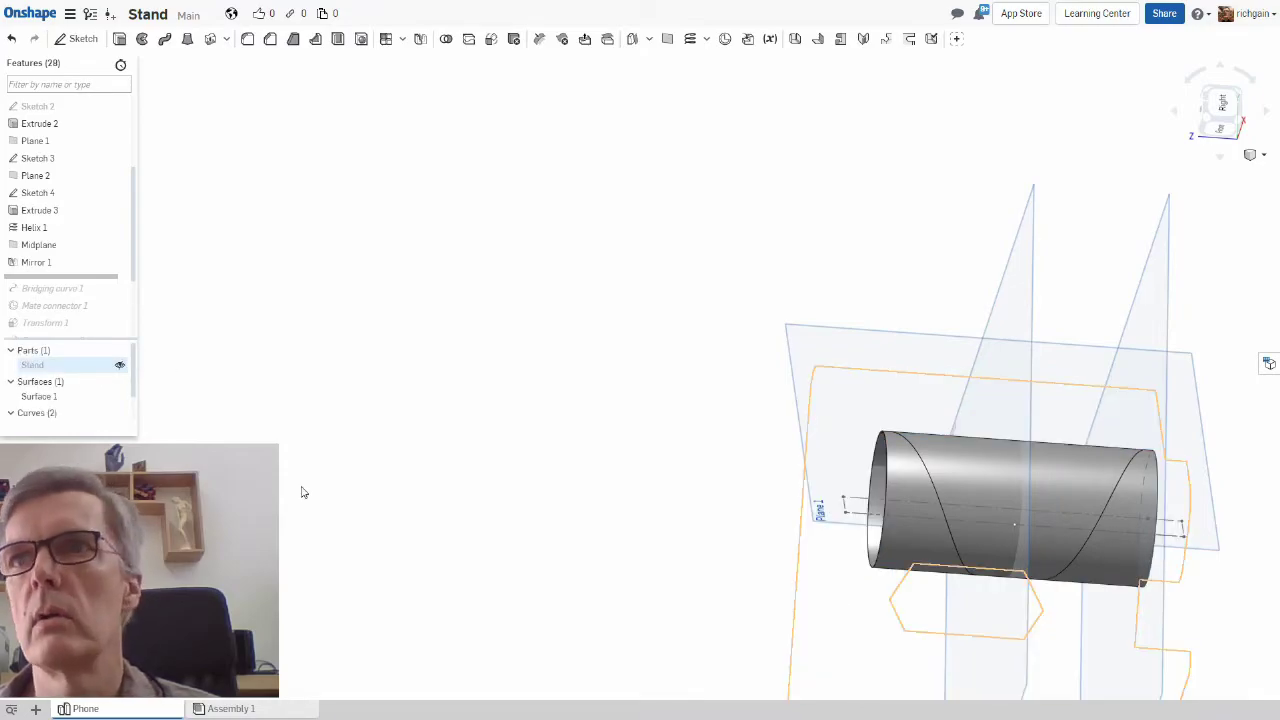
{"action": "right_click_drag", "start_coordinate": [491, 551], "coordinate": [549, 481]}
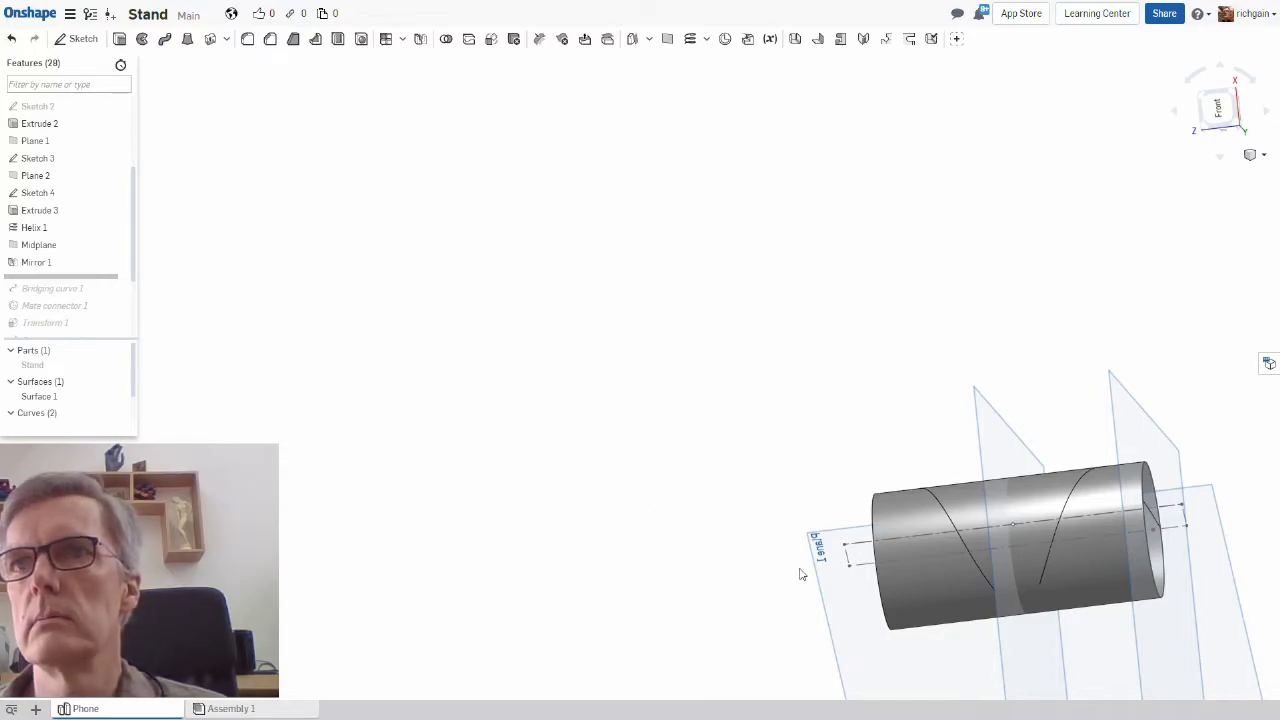
{"action": "middle_click_drag", "start_coordinate": [800, 574], "coordinate": [483, 363]}
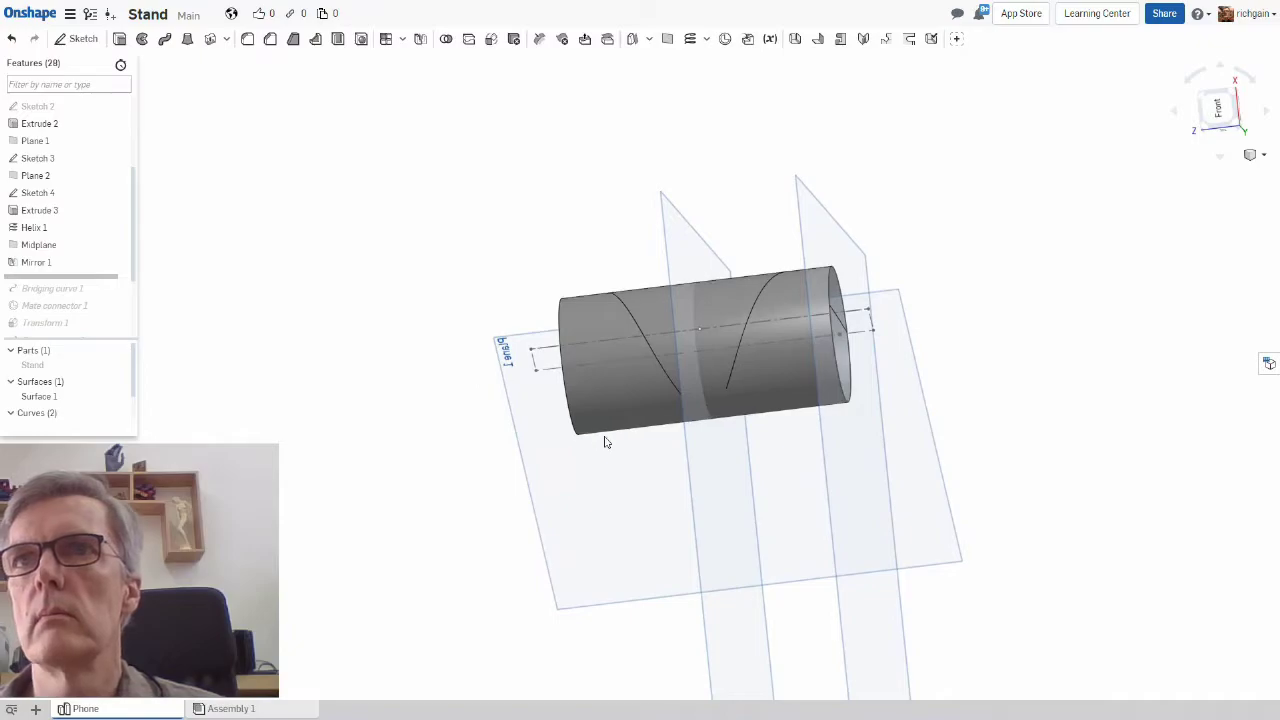
{"action": "right_click_drag", "start_coordinate": [563, 474], "coordinate": [610, 402]}
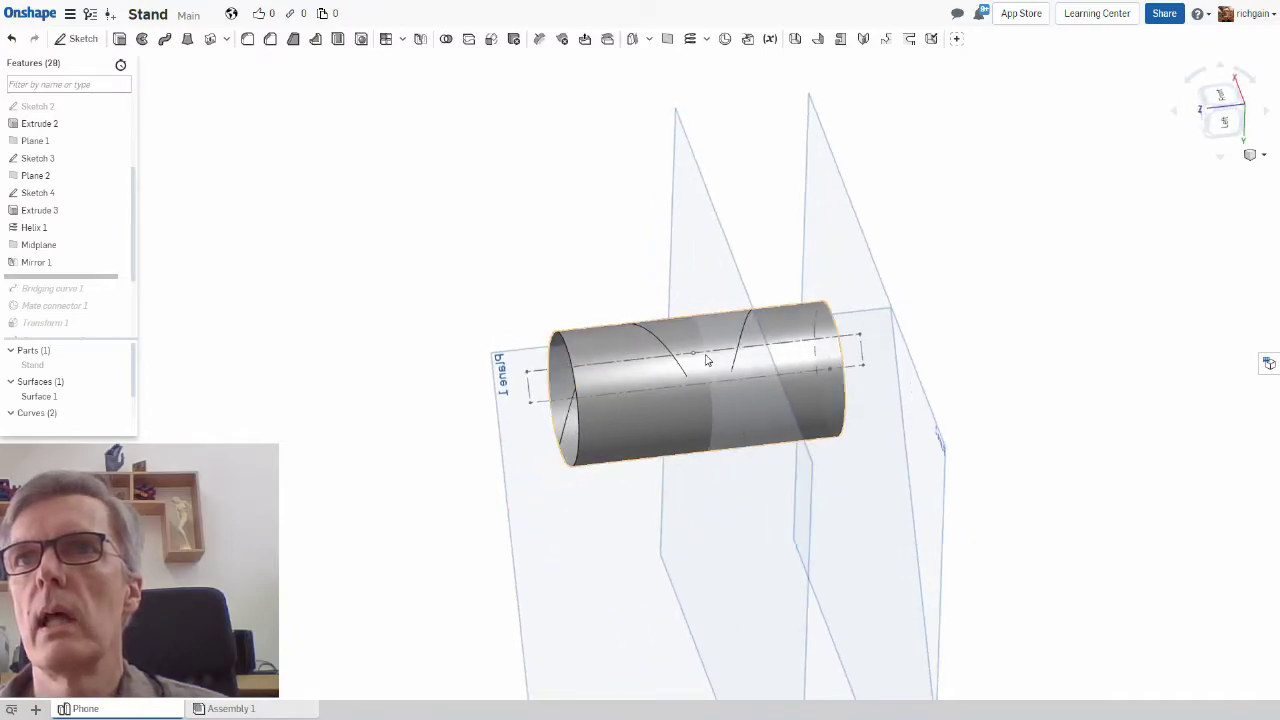
Step: Roll the history forward to Bridging curve 1 and check the curve feature list
{"action": "right_click", "coordinate": [93, 291]}
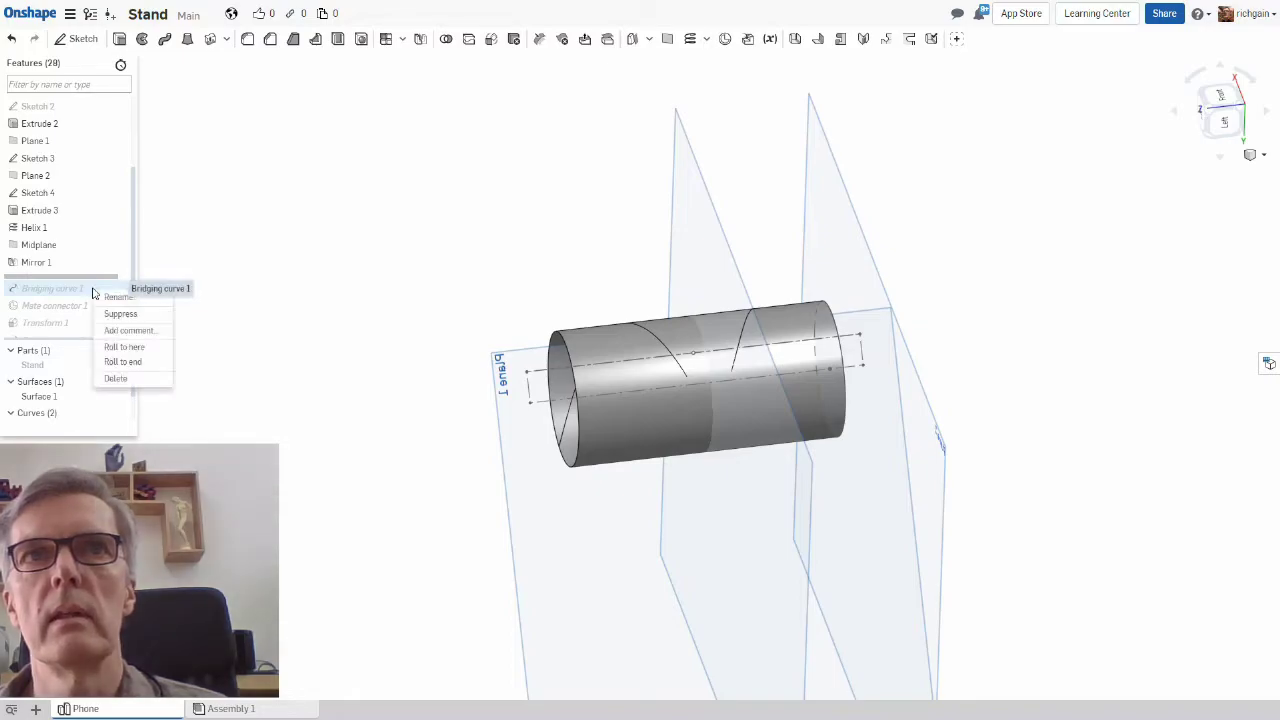
{"action": "left_click", "coordinate": [125, 347]}
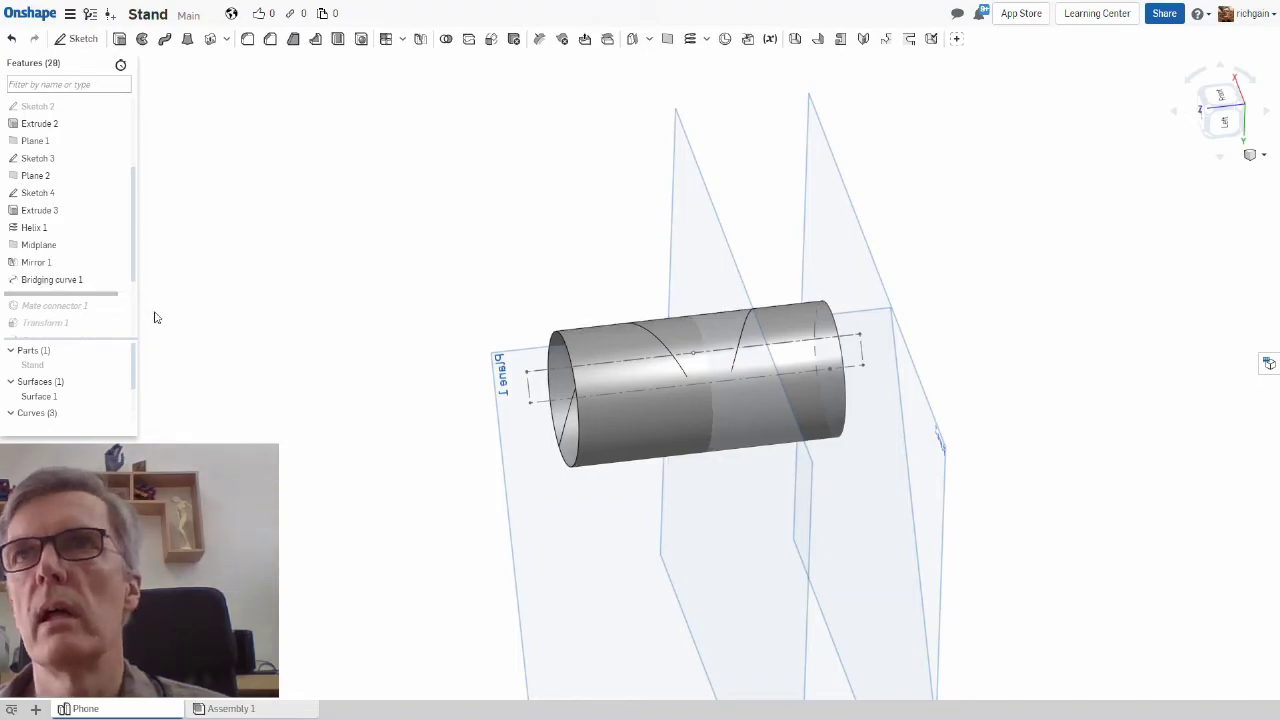
{"action": "left_click", "coordinate": [706, 39]}
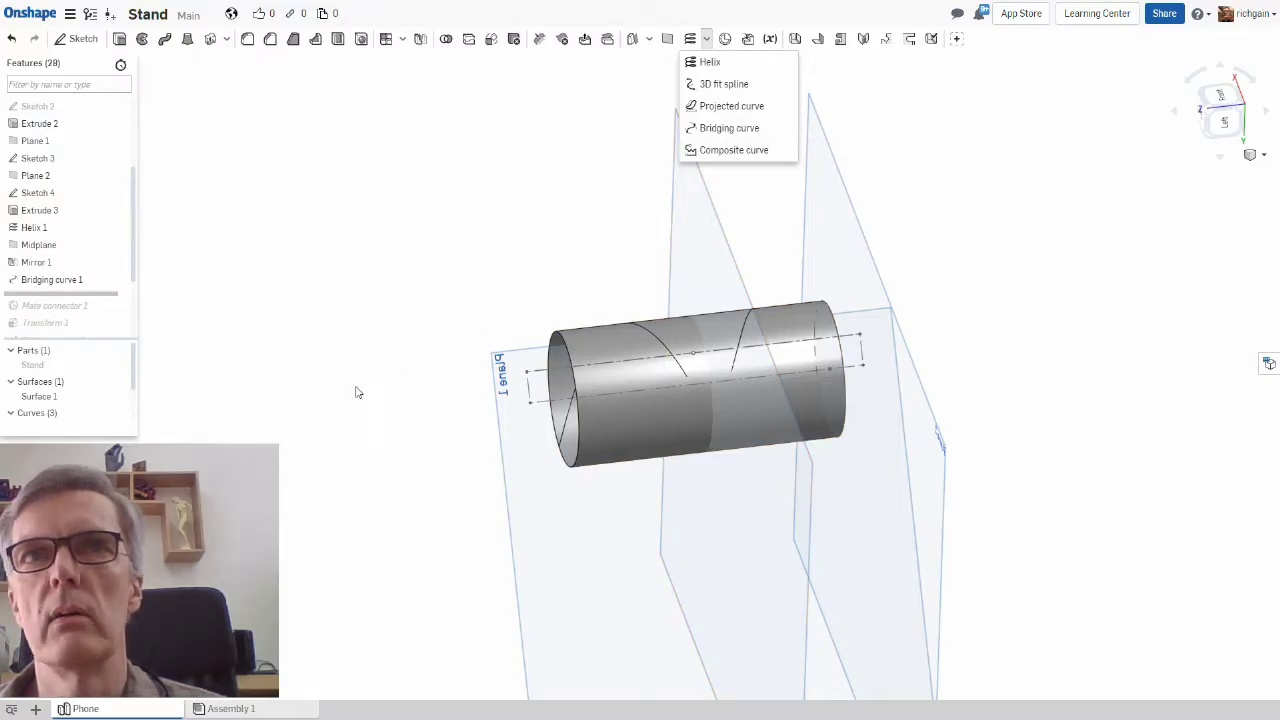
{"action": "left_click", "coordinate": [352, 299]}
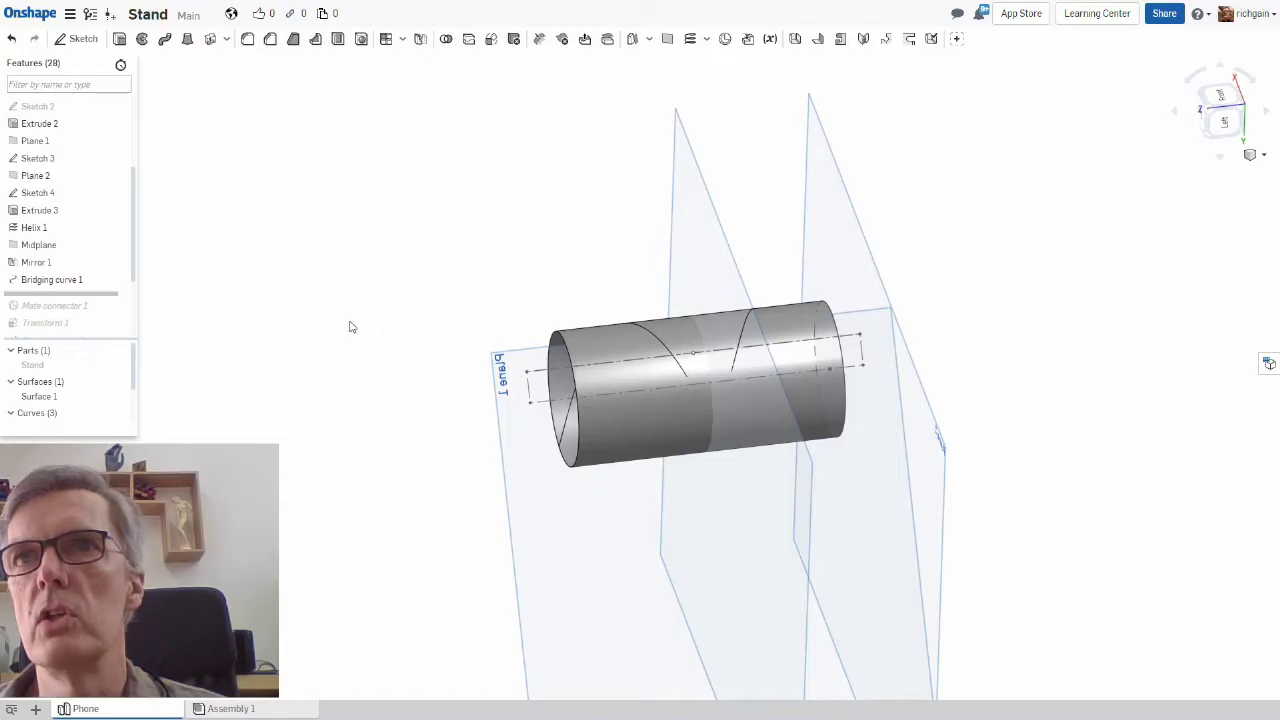
Step: Make Curve 3 visible so the bridging curve shows on the cylinder
{"action": "right_click_drag", "start_coordinate": [350, 327], "coordinate": [380, 325]}
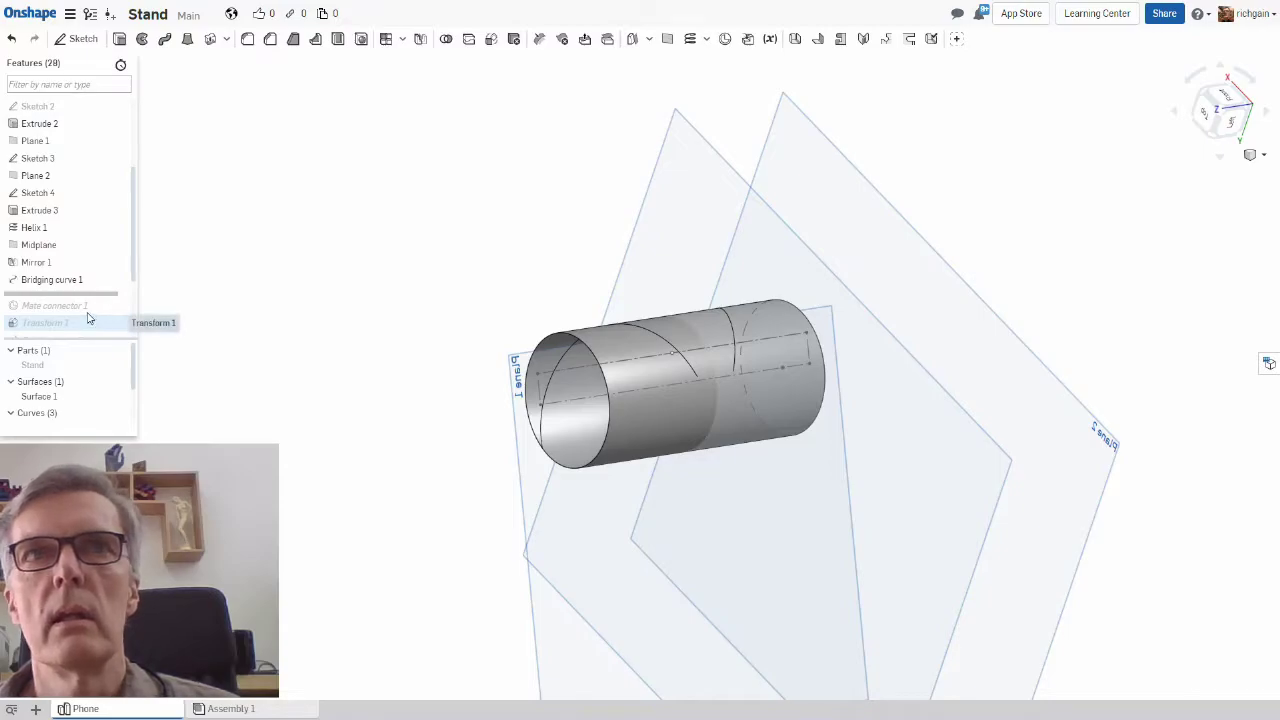
{"action": "right_click", "coordinate": [84, 315]}
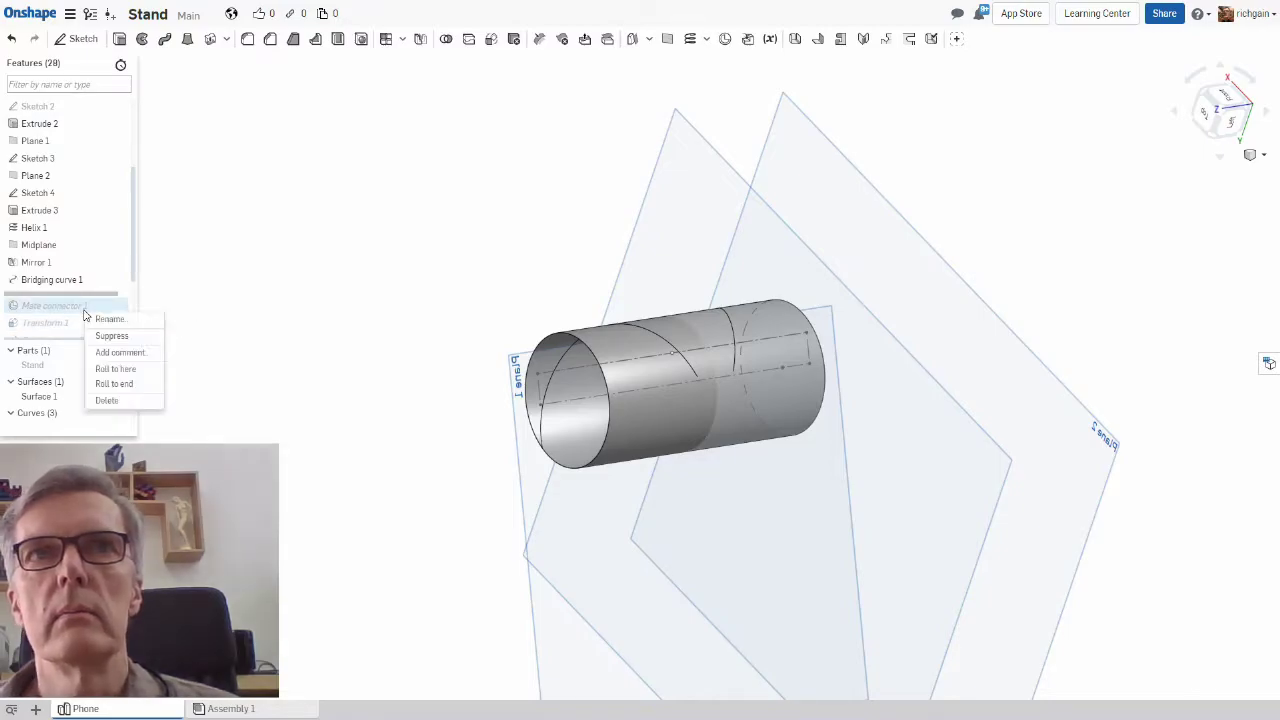
{"action": "left_click", "coordinate": [133, 274]}
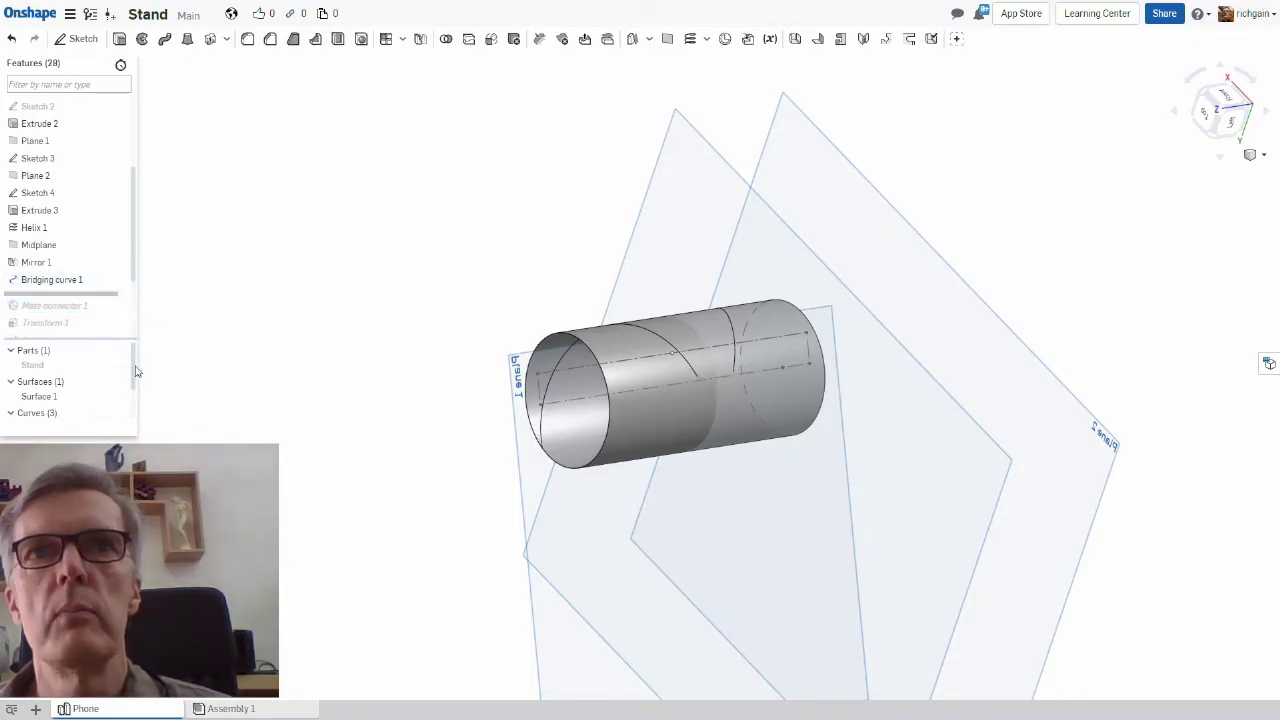
{"action": "left_click_drag", "start_coordinate": [135, 369], "coordinate": [137, 403]}
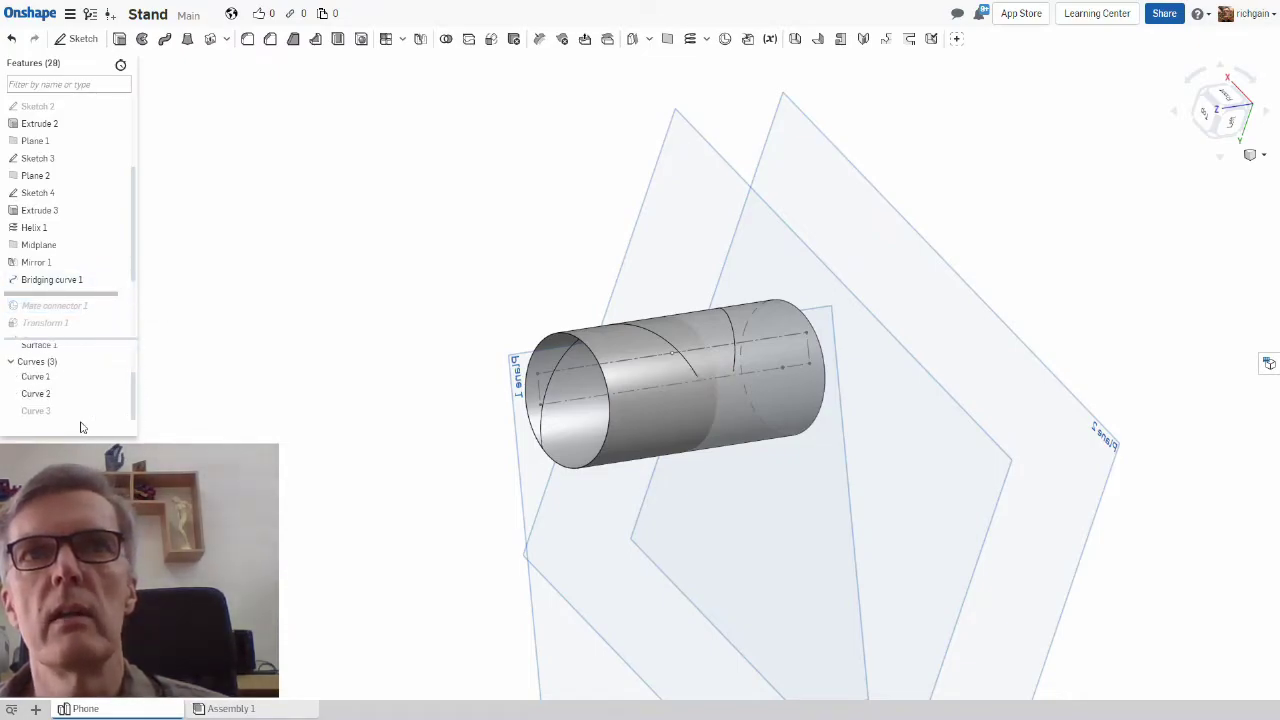
{"action": "left_click", "coordinate": [121, 412]}
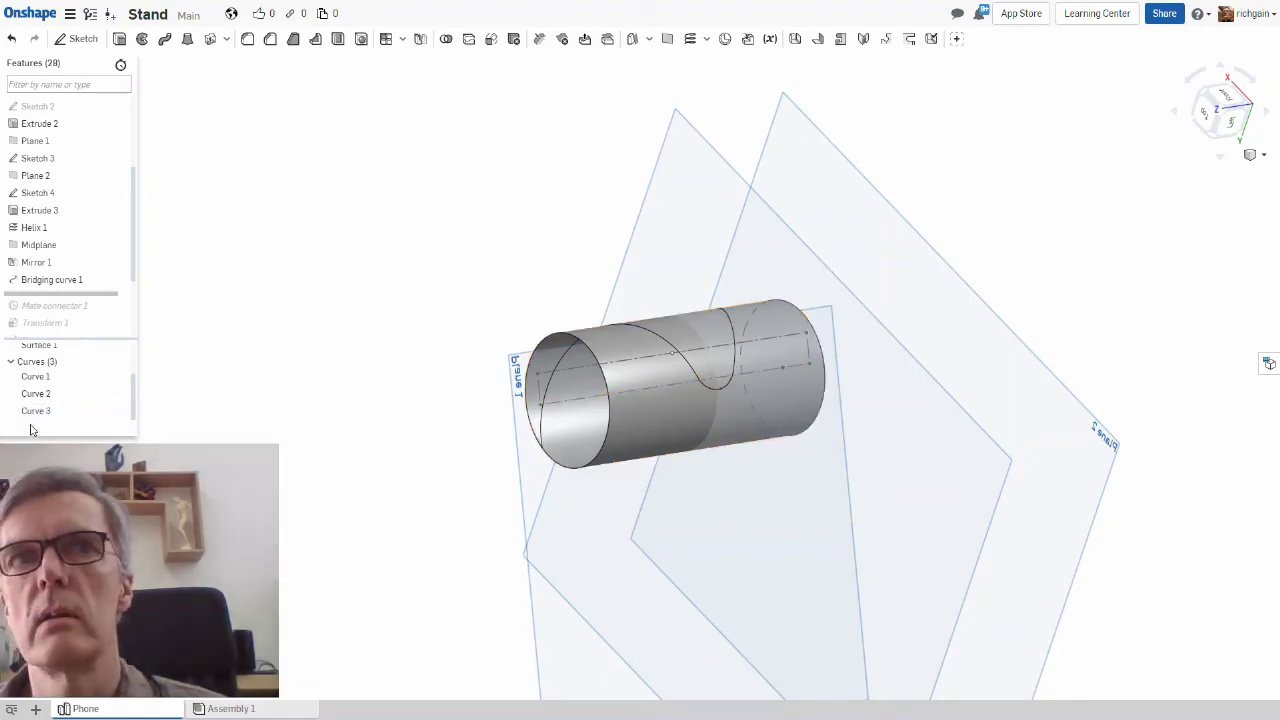
Step: Edit Bridging curve 1 and confirm it with its settings unchanged
{"action": "right_click", "coordinate": [60, 411]}
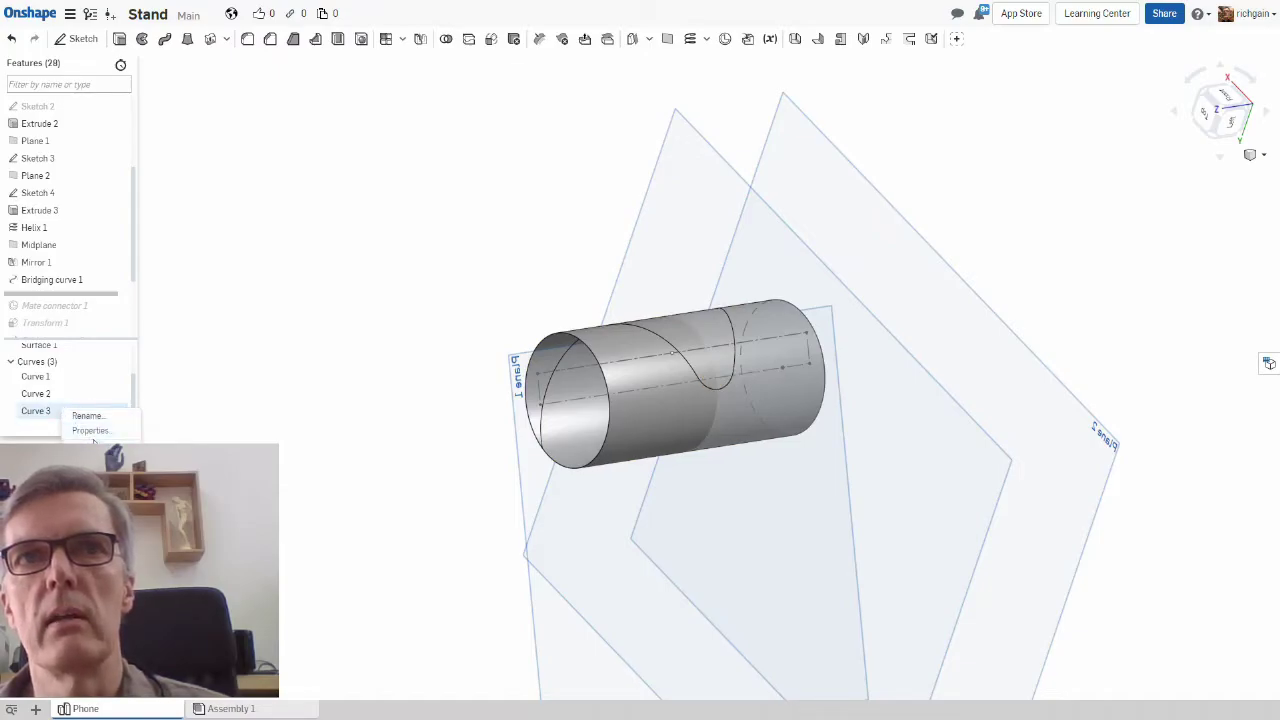
{"action": "right_click", "coordinate": [57, 282]}
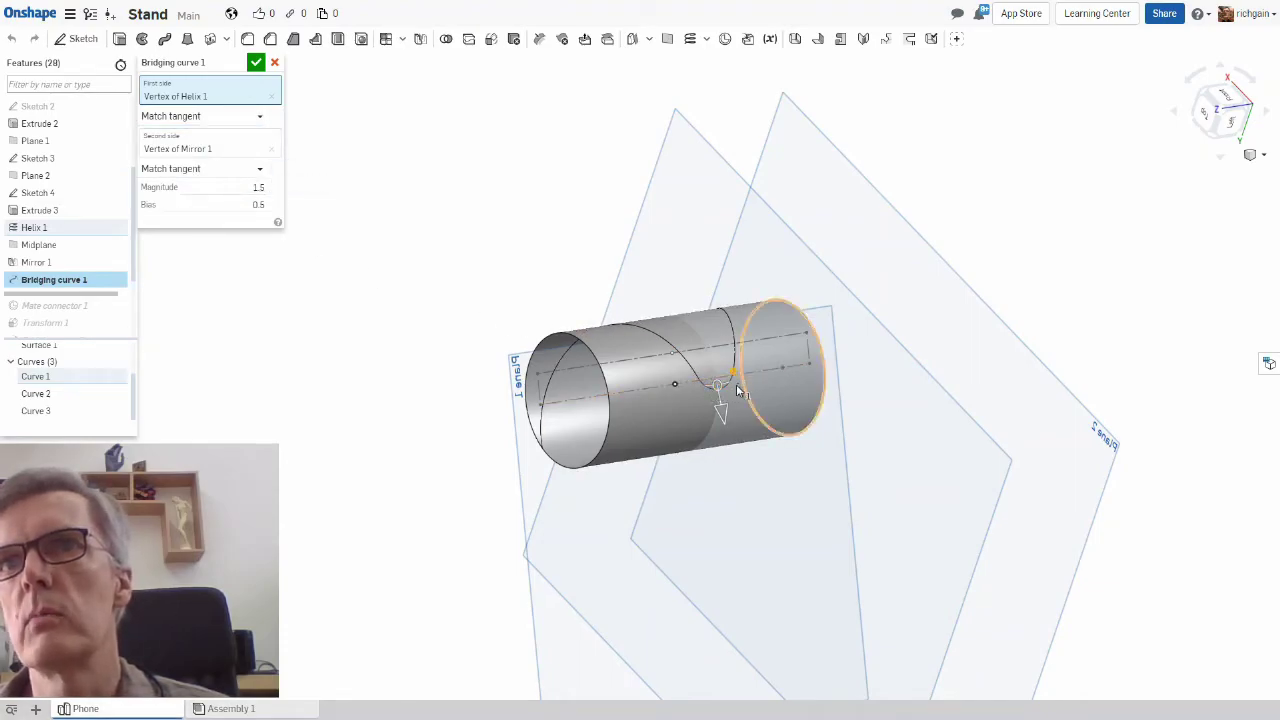
{"action": "left_click", "coordinate": [256, 64]}
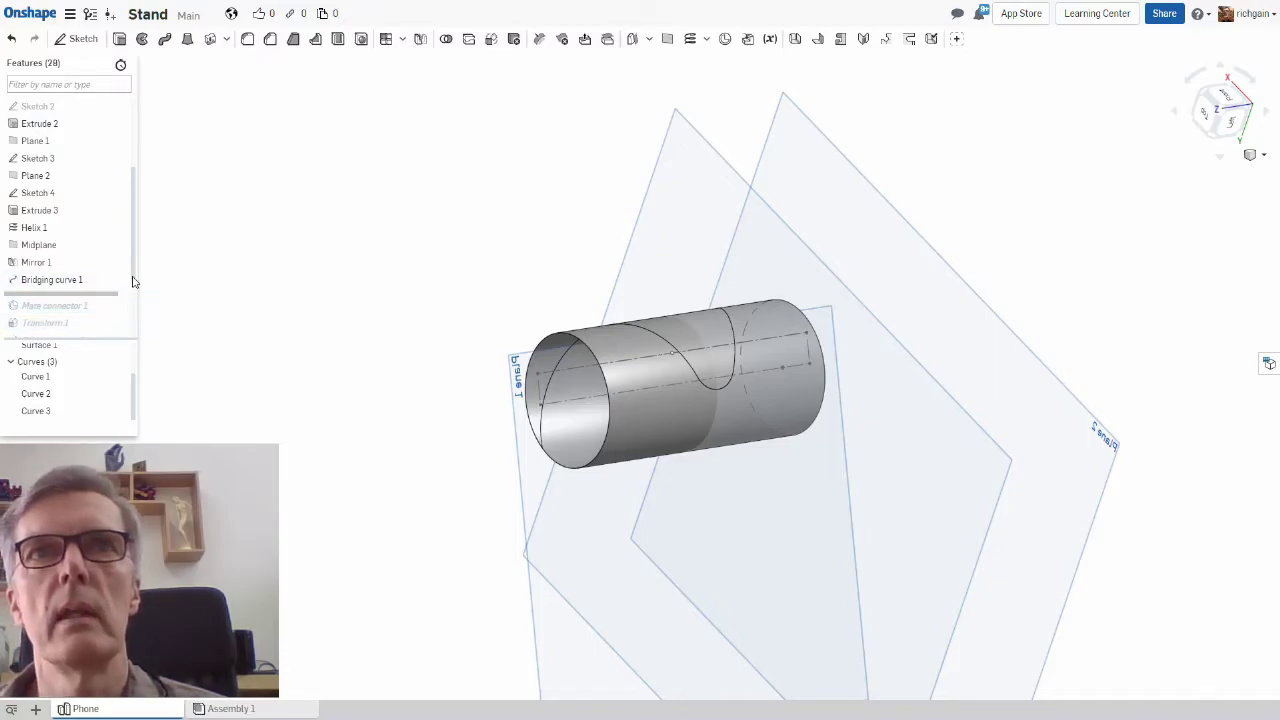
{"action": "scroll", "coordinate": [137, 298], "scroll_direction": "down", "scroll_amount": 1}
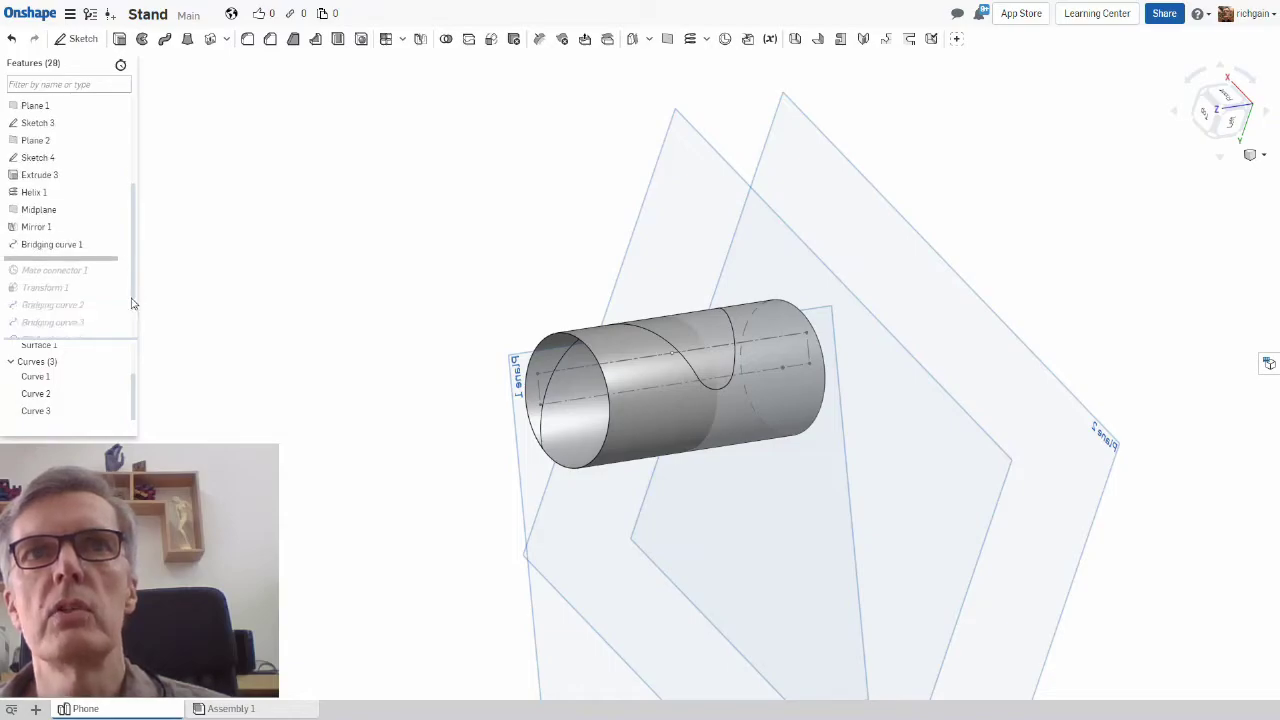
{"action": "scroll", "coordinate": [110, 300], "scroll_direction": "down", "scroll_amount": 1}
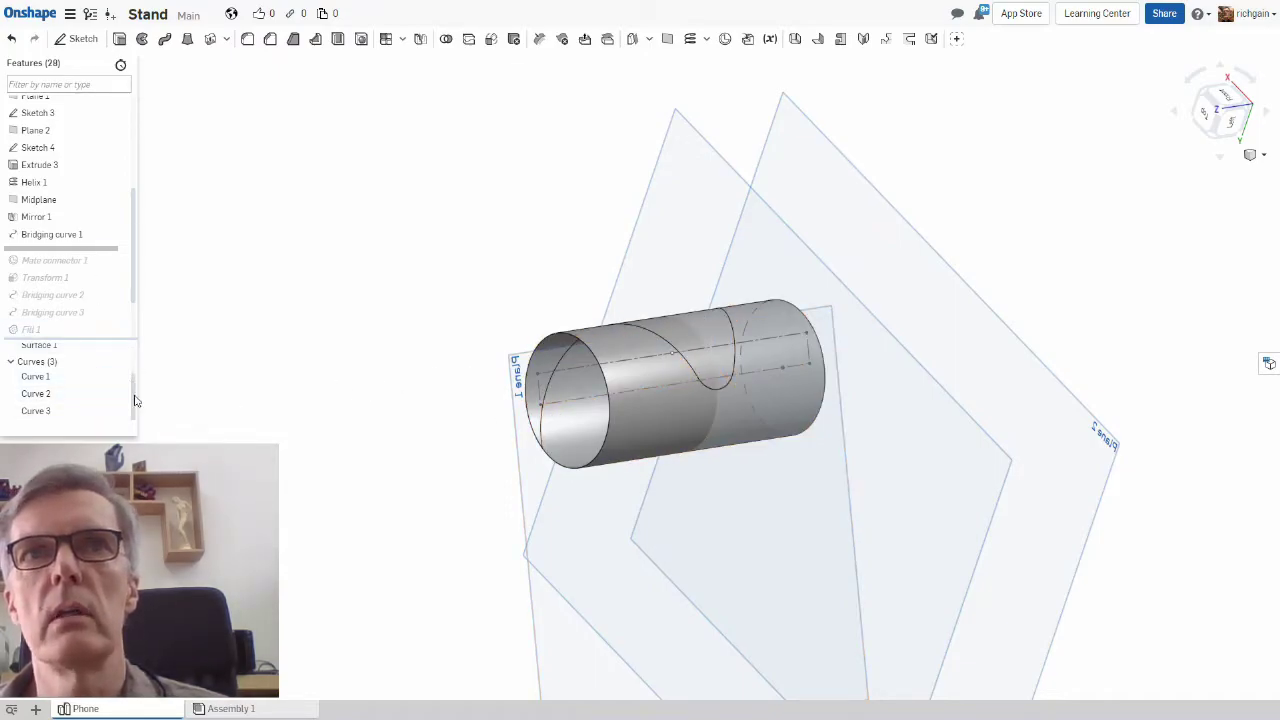
{"action": "scroll", "coordinate": [136, 358], "scroll_direction": "up", "scroll_amount": 2}
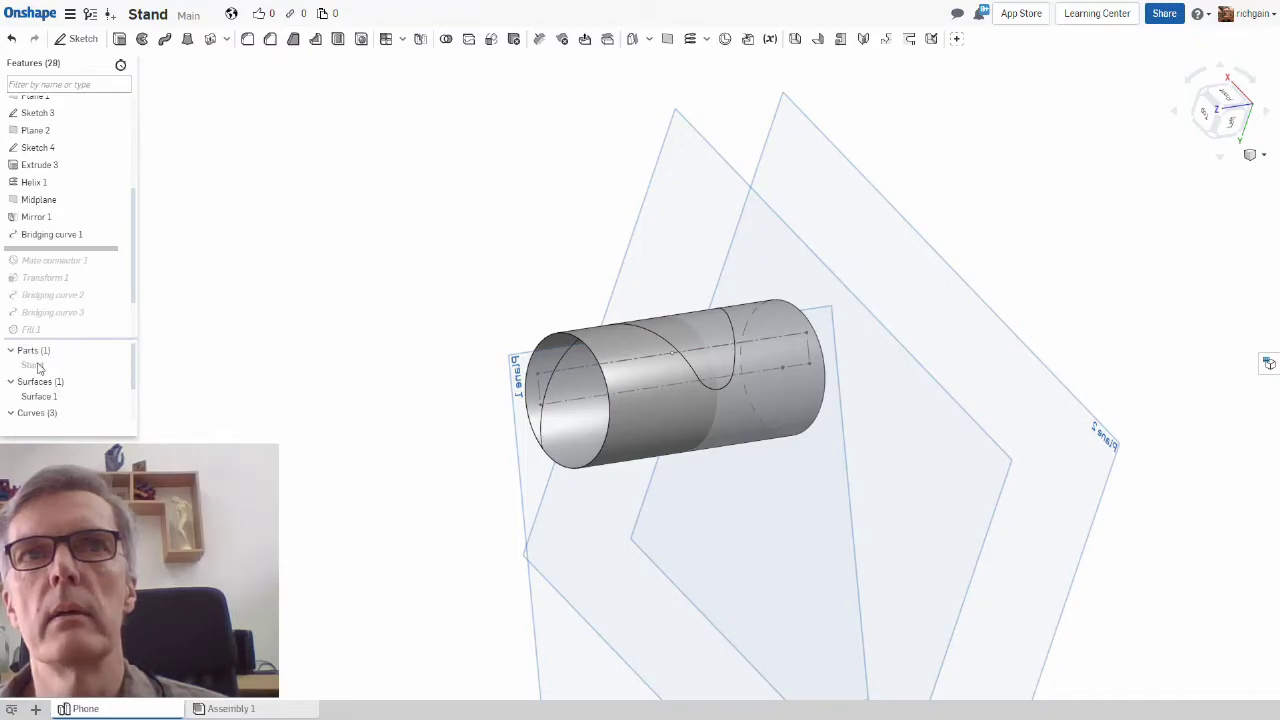
Step: Show the Stand part and view it normal to Plane 2
{"action": "left_click", "coordinate": [120, 366]}
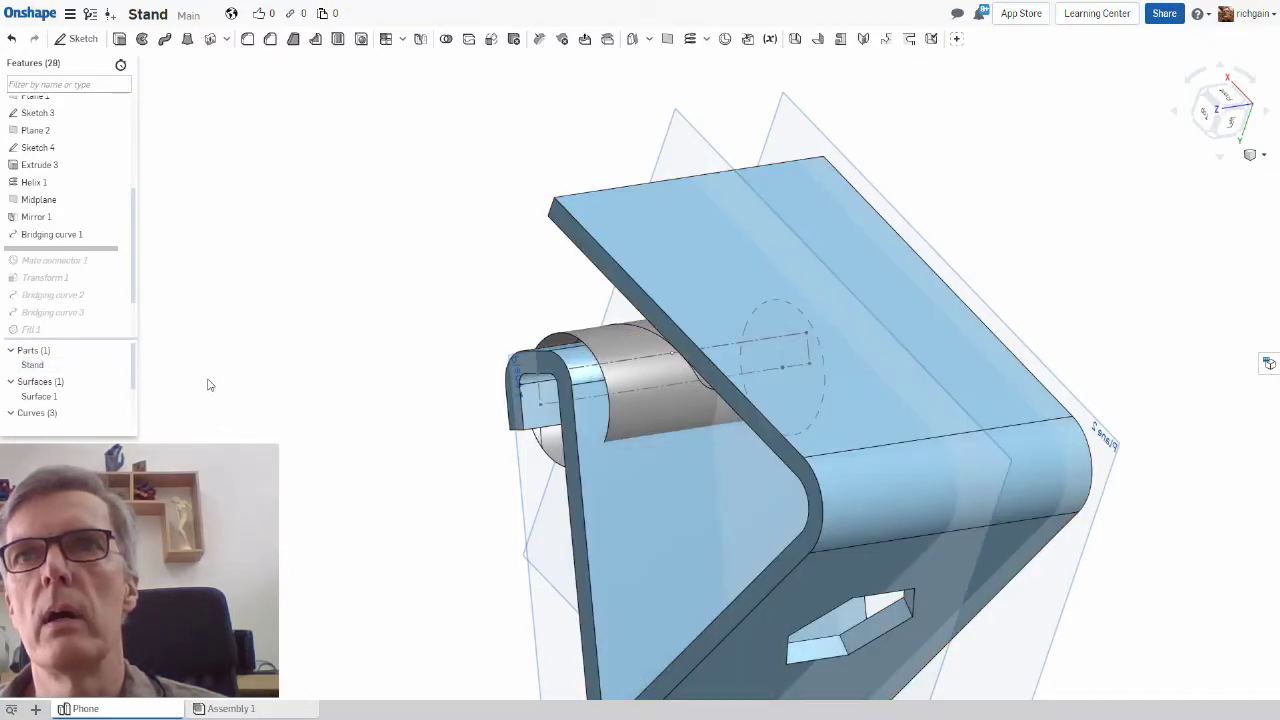
{"action": "right_click_drag", "start_coordinate": [229, 389], "coordinate": [249, 385]}
{"action": "key", "text": "n"}
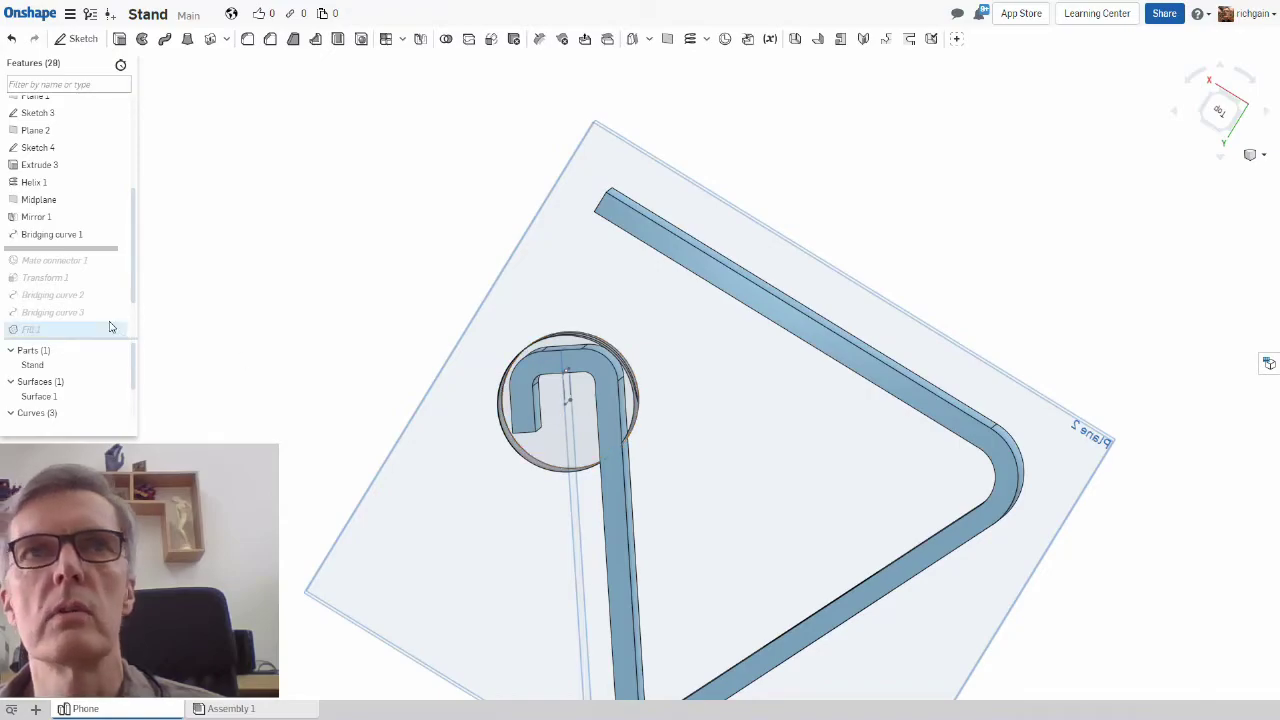
Step: Roll the history forward to Transform 1, adding Surface 2 inside the front lip
{"action": "right_click", "coordinate": [70, 280]}
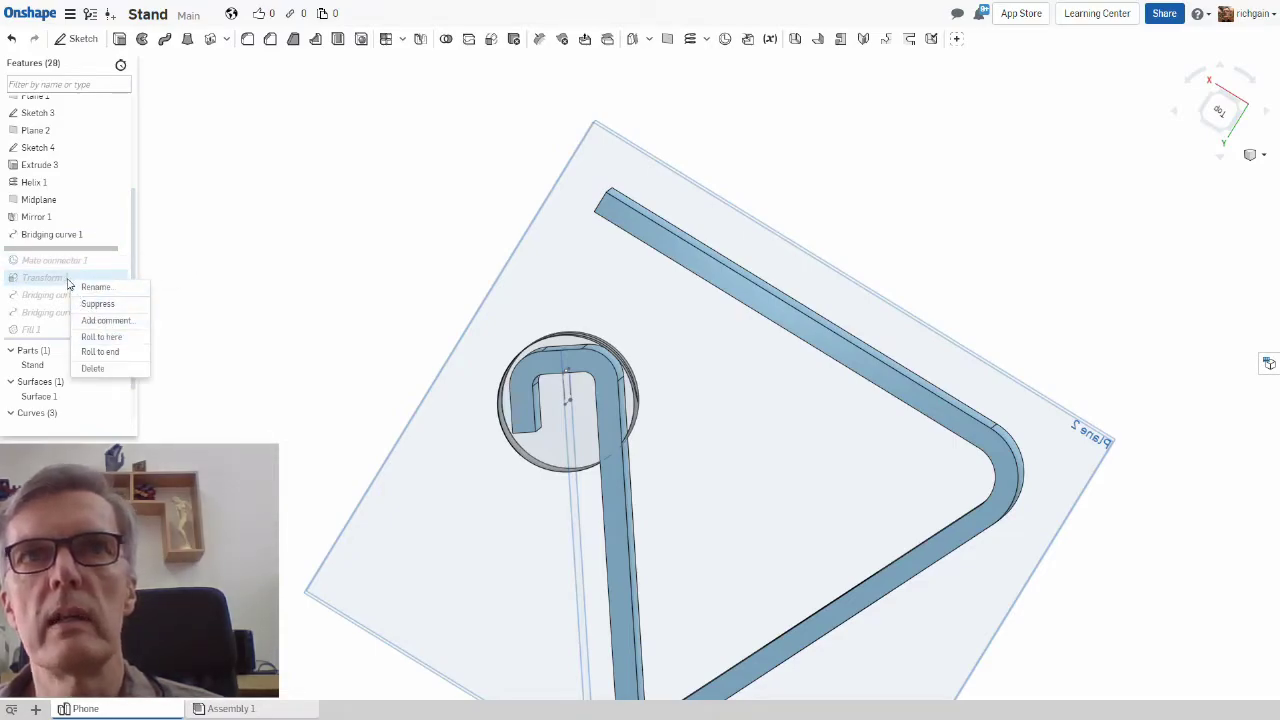
{"action": "left_click", "coordinate": [109, 338]}
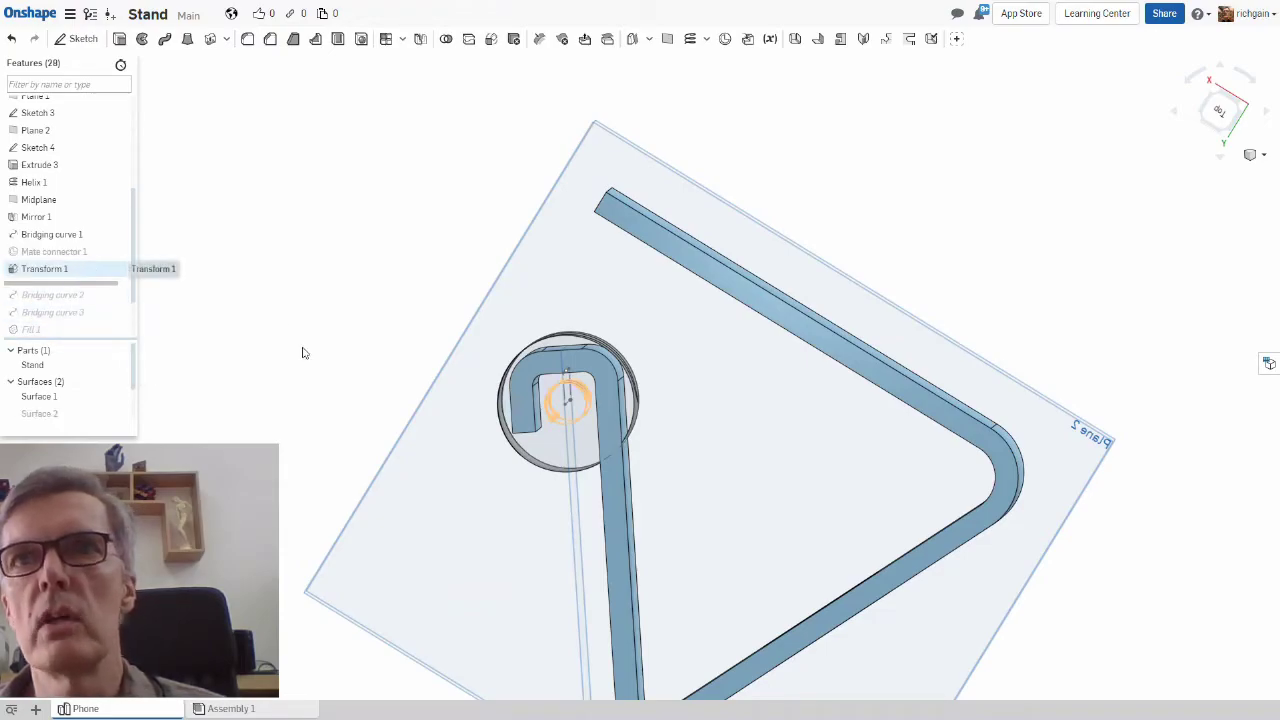
{"action": "mouse_move", "coordinate": [277, 397]}
{"action": "right_mouse_down"}
{"action": "mouse_move", "coordinate": [278, 381]}
{"action": "mouse_move", "coordinate": [278, 392]}
{"action": "right_mouse_up"}
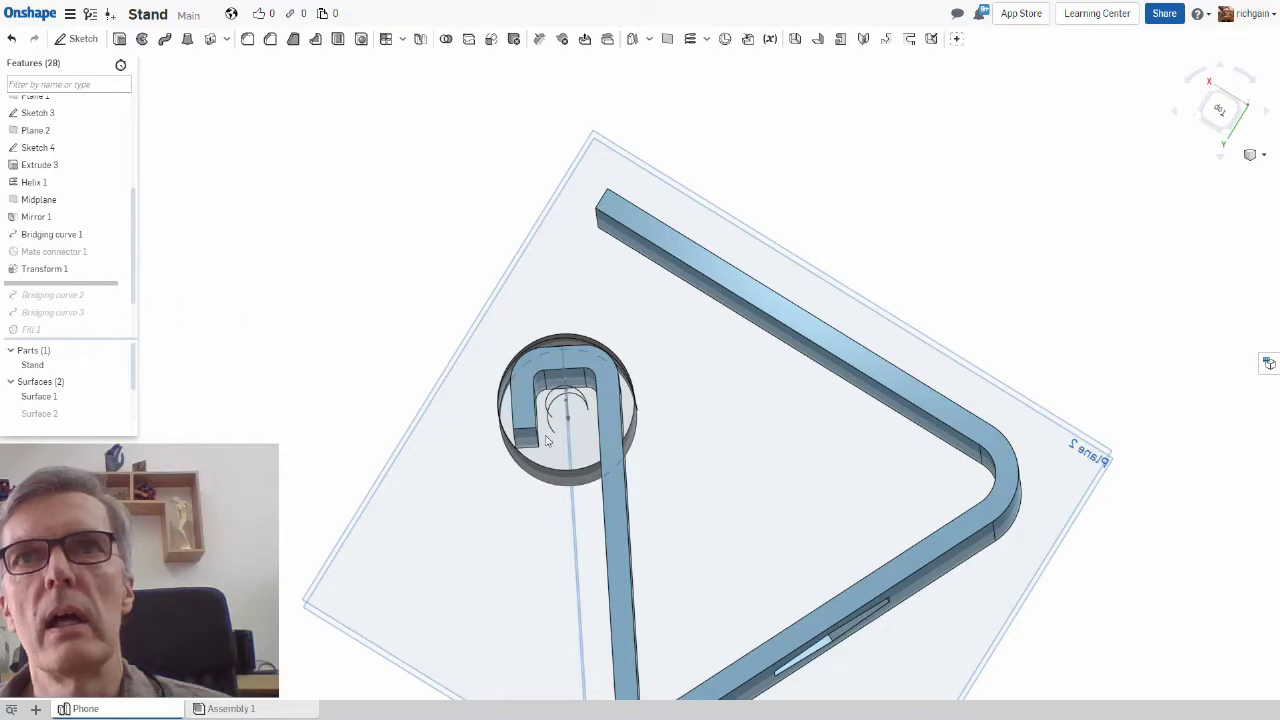
{"action": "right_click", "coordinate": [86, 302]}
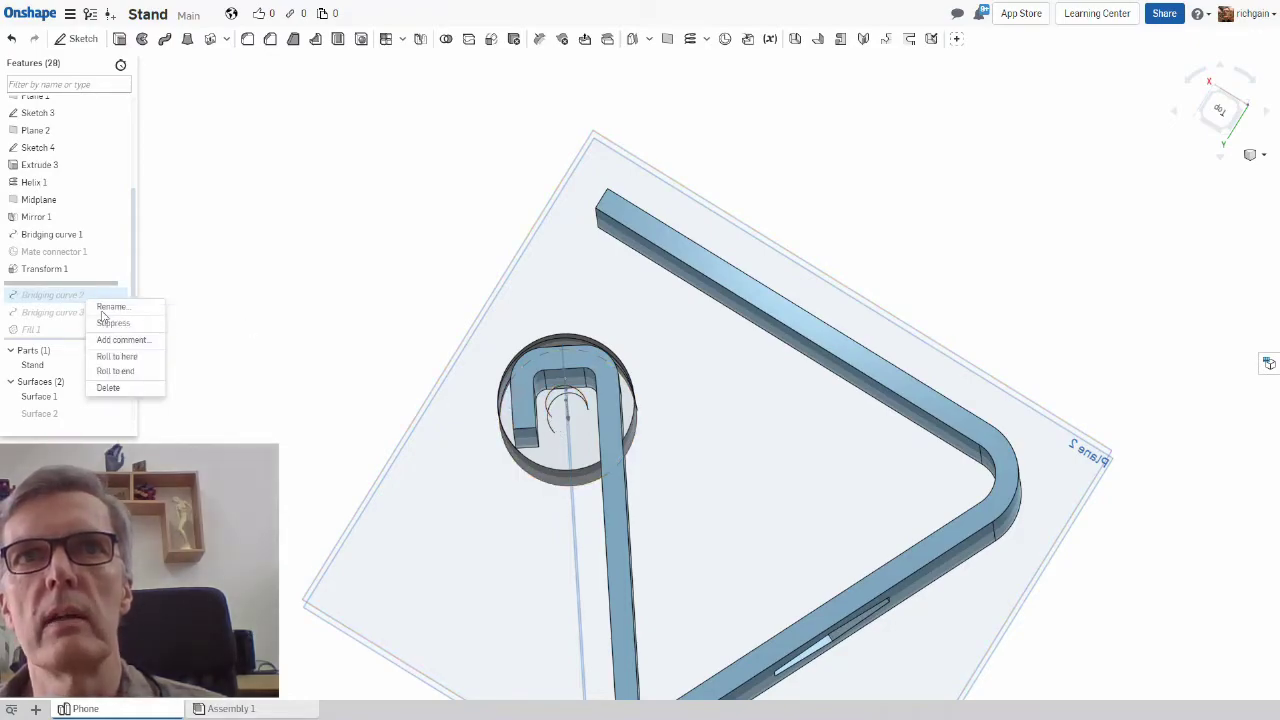
Step: Roll the history forward to Bridging curve 3
{"action": "left_click", "coordinate": [35, 317]}
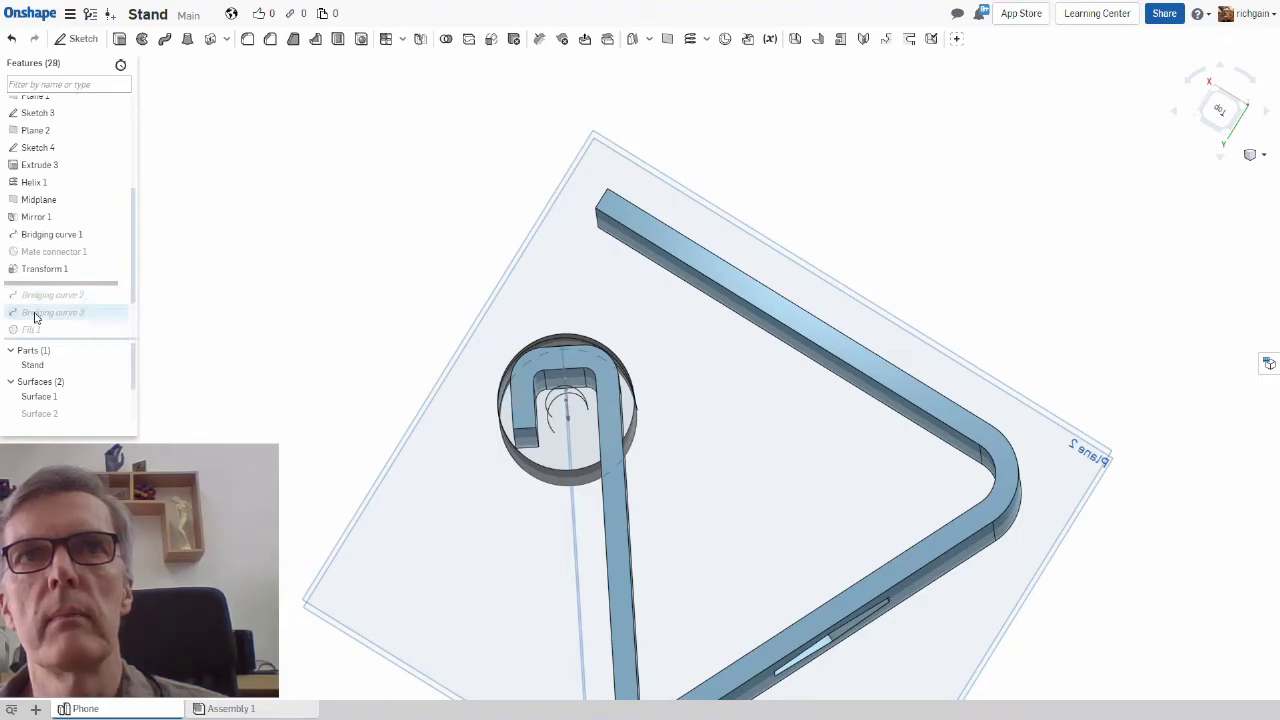
{"action": "right_click", "coordinate": [74, 320]}
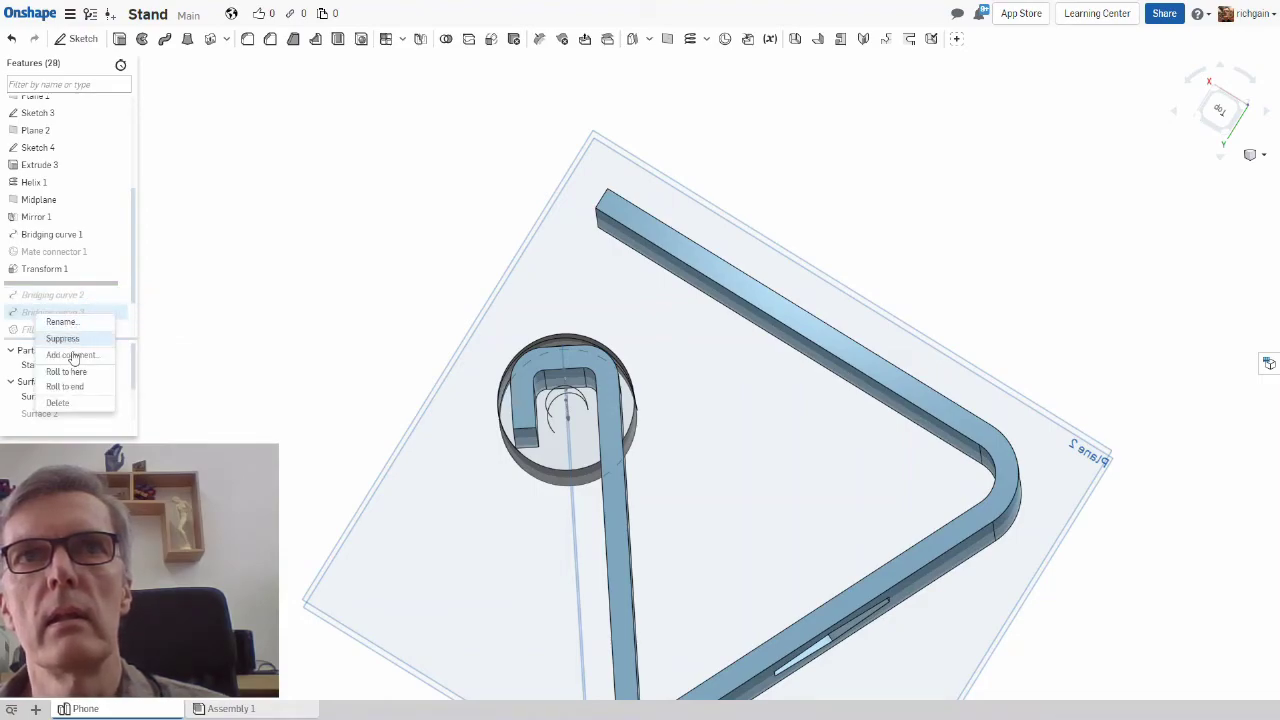
{"action": "left_click", "coordinate": [68, 373]}
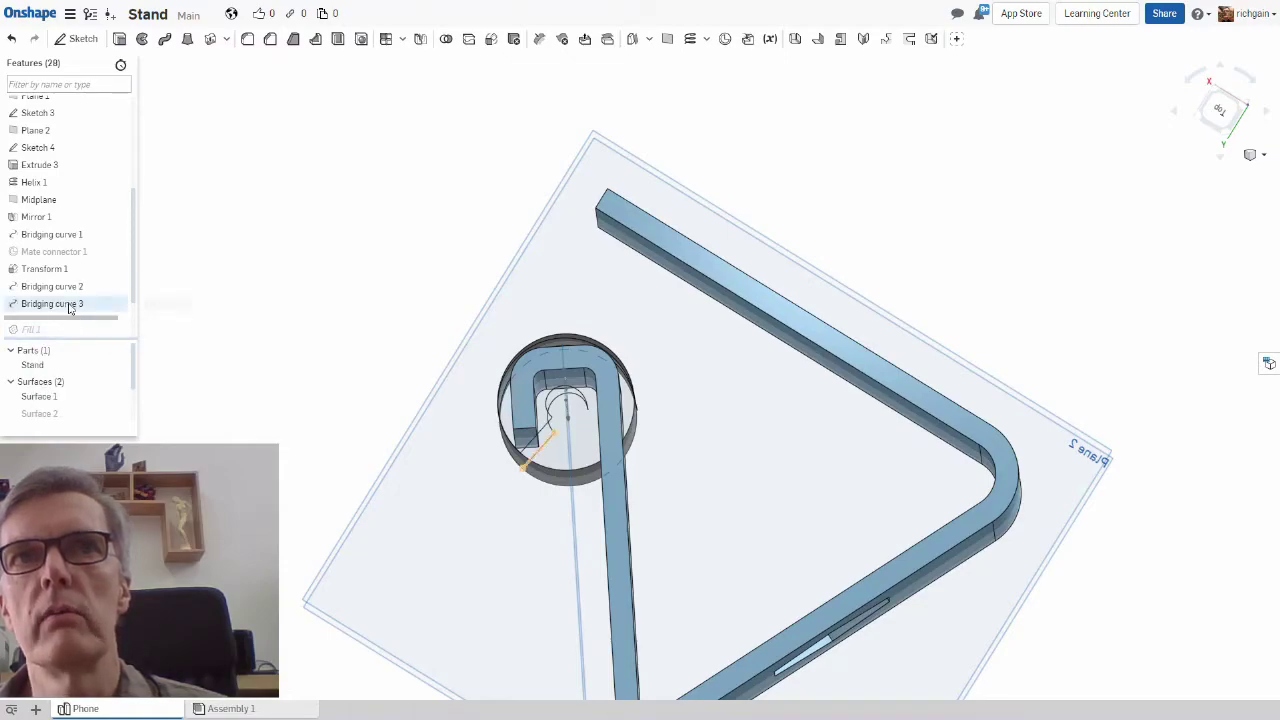
Step: Set Bridging curve 3's first end to Match position and confirm the edit
{"action": "right_click", "coordinate": [70, 308]}
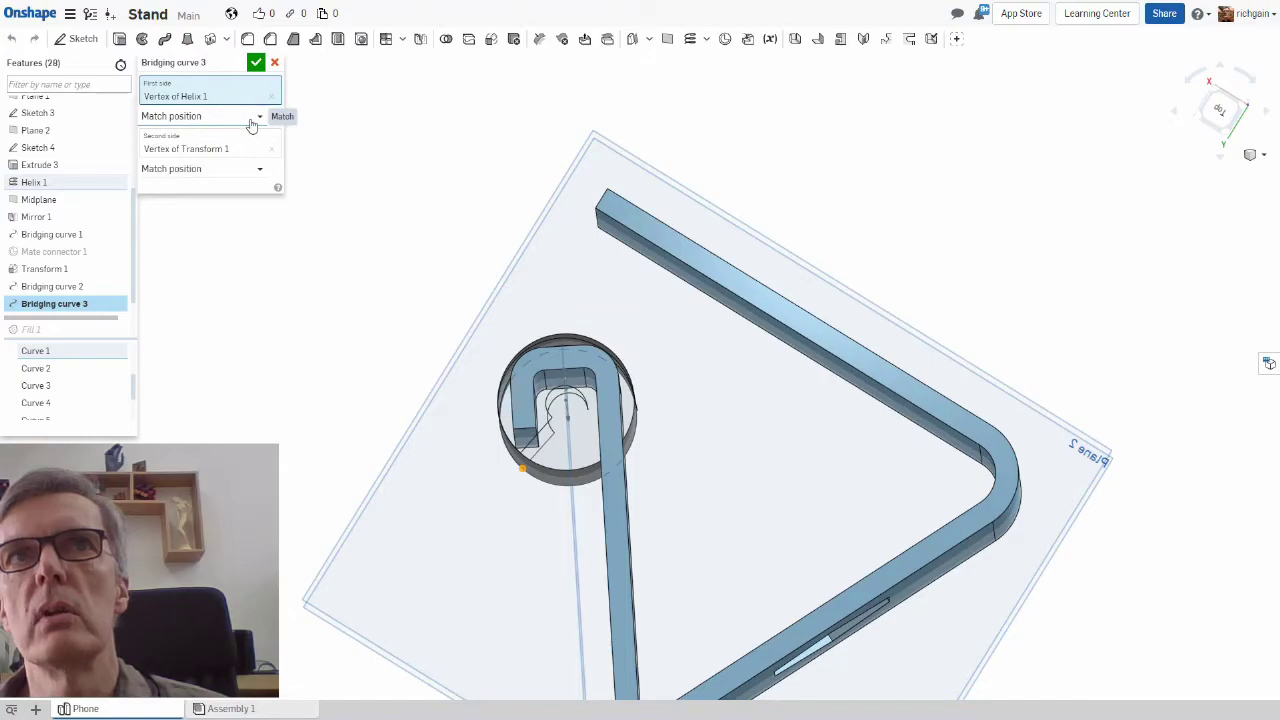
{"action": "left_click", "coordinate": [260, 118]}
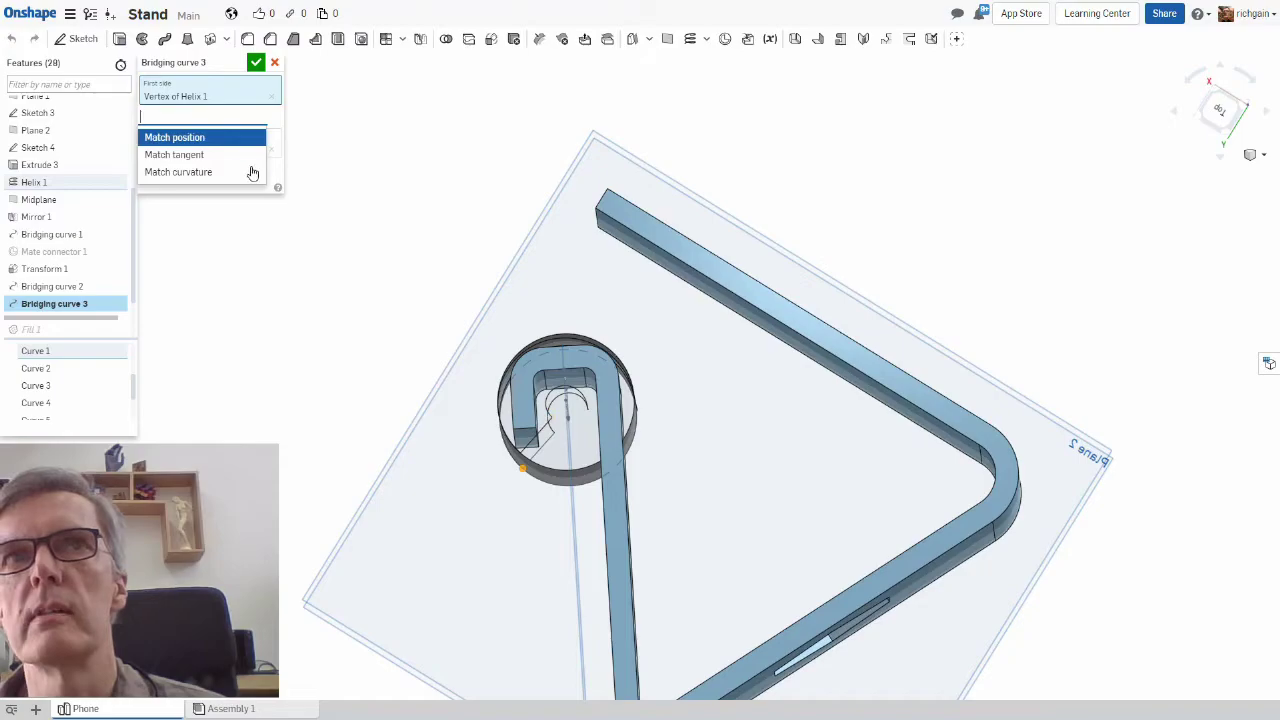
{"action": "left_click", "coordinate": [189, 139]}
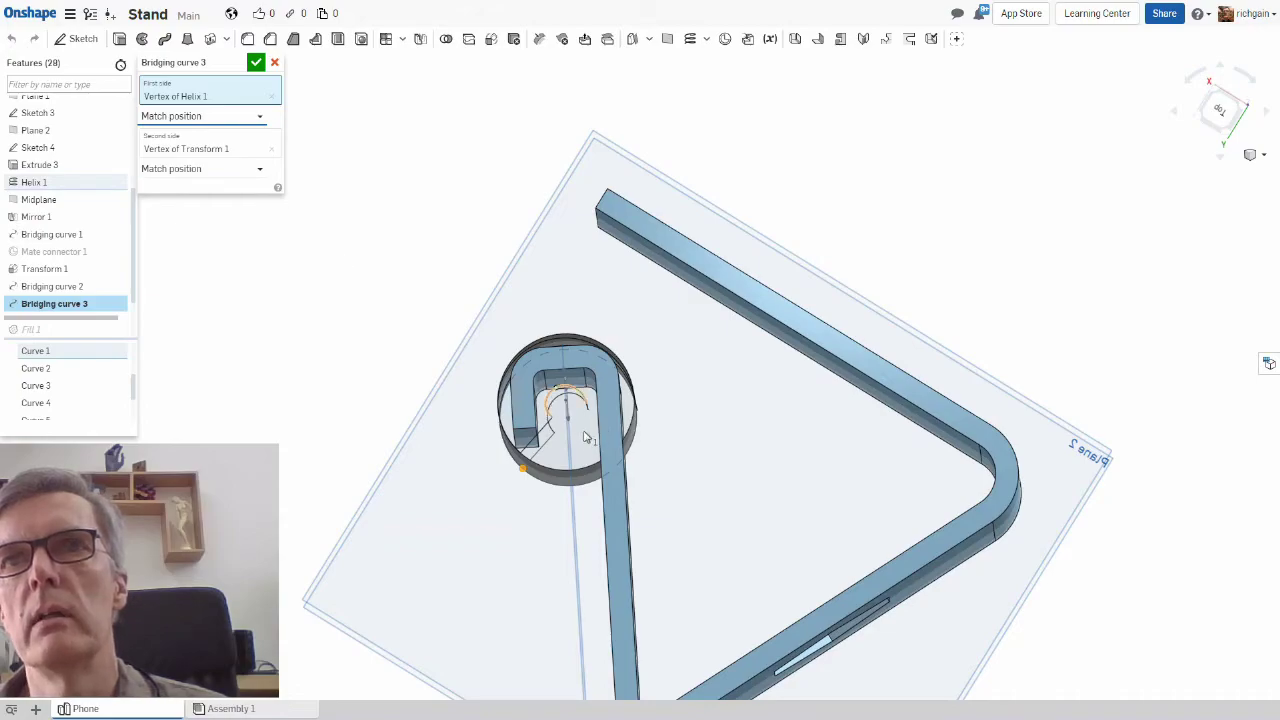
{"action": "left_click", "coordinate": [256, 62]}
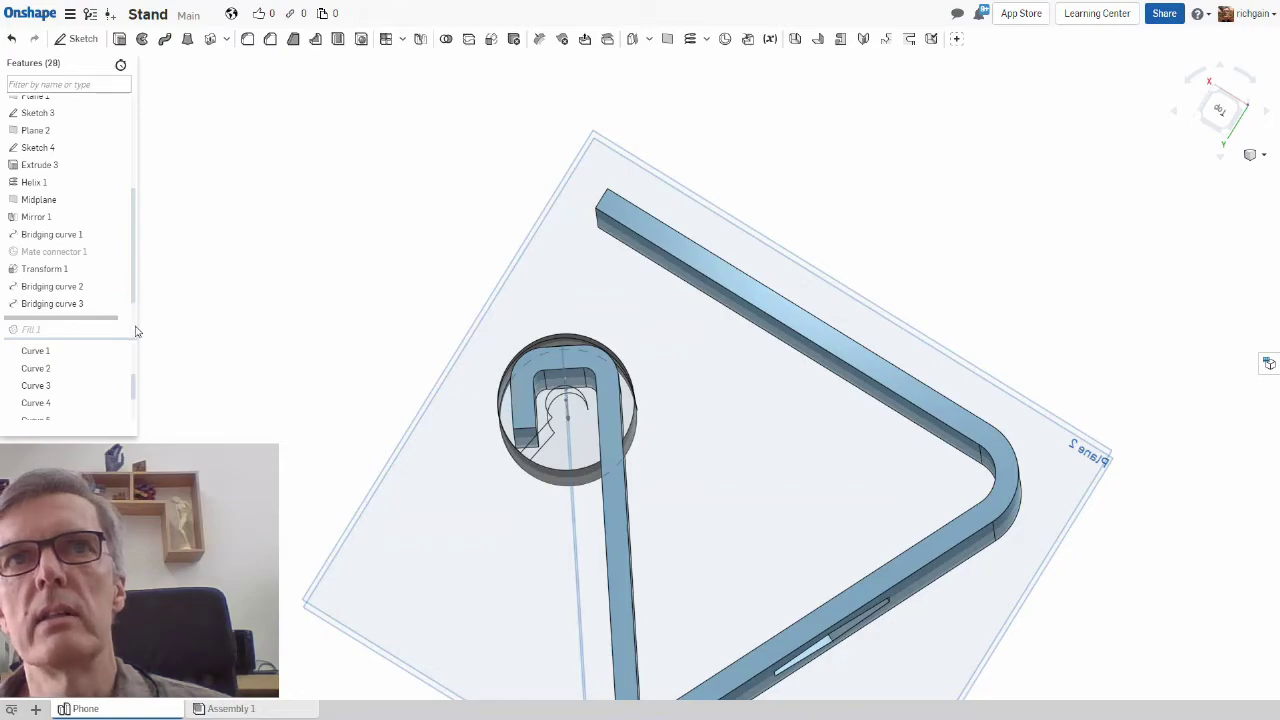
{"action": "scroll", "coordinate": [136, 337], "scroll_direction": "down", "scroll_amount": 1}
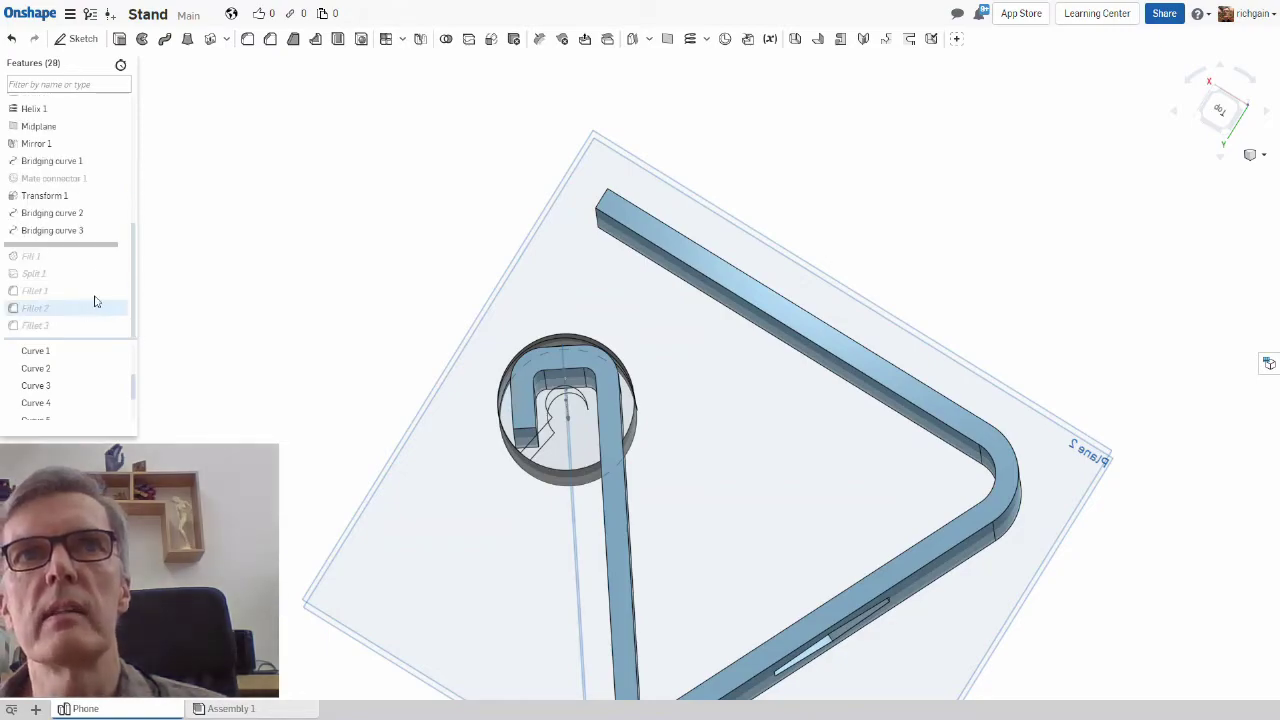
{"action": "right_click", "coordinate": [46, 259]}
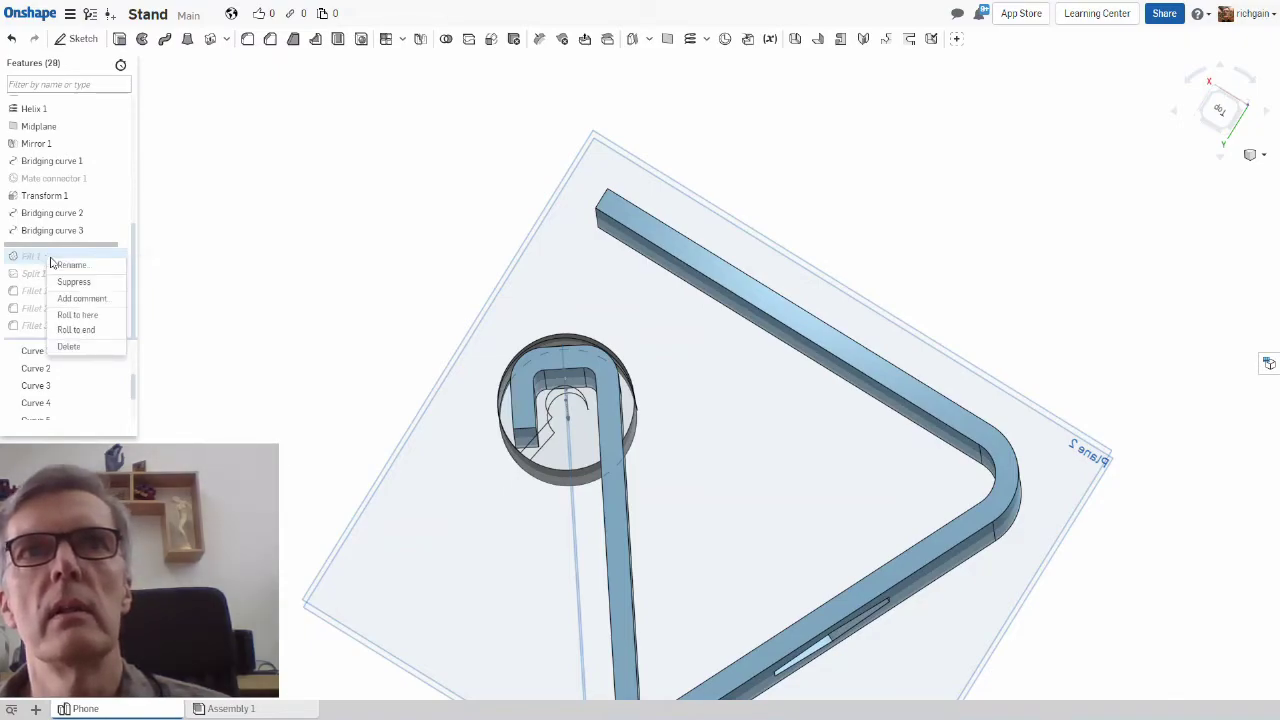
{"action": "left_click", "coordinate": [84, 316]}
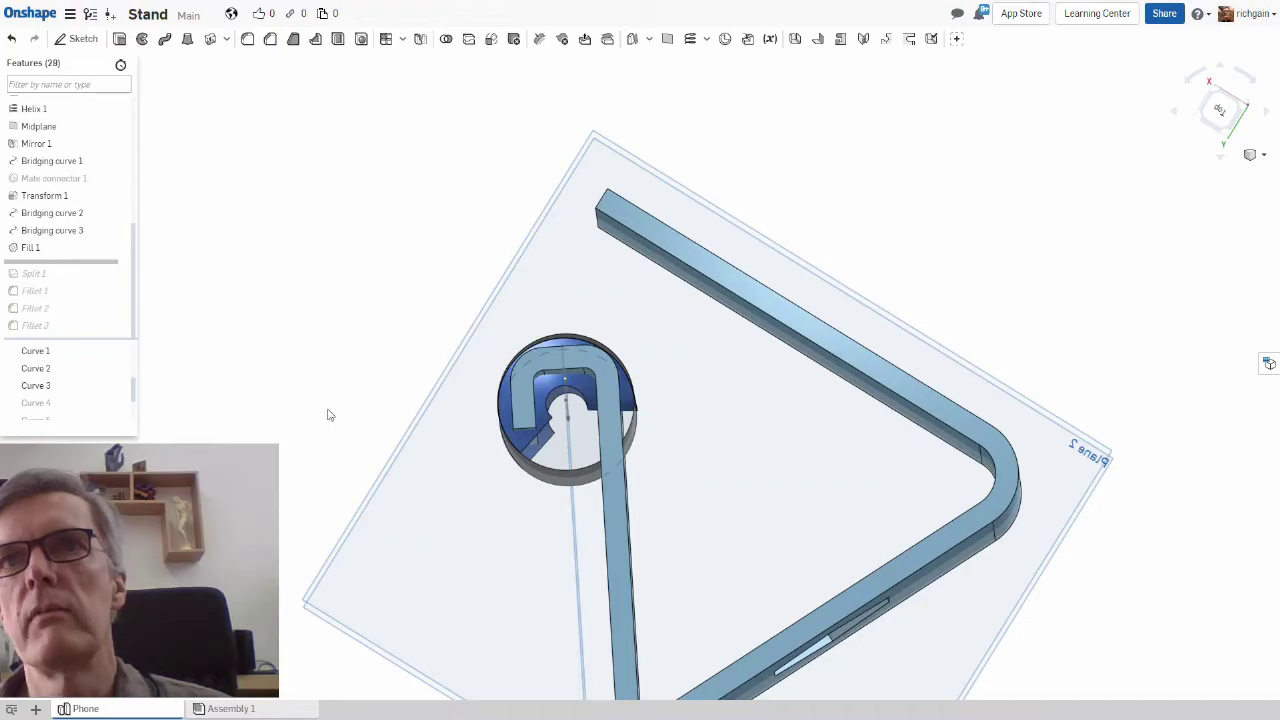
{"action": "right_click_drag", "start_coordinate": [330, 415], "coordinate": [343, 351]}
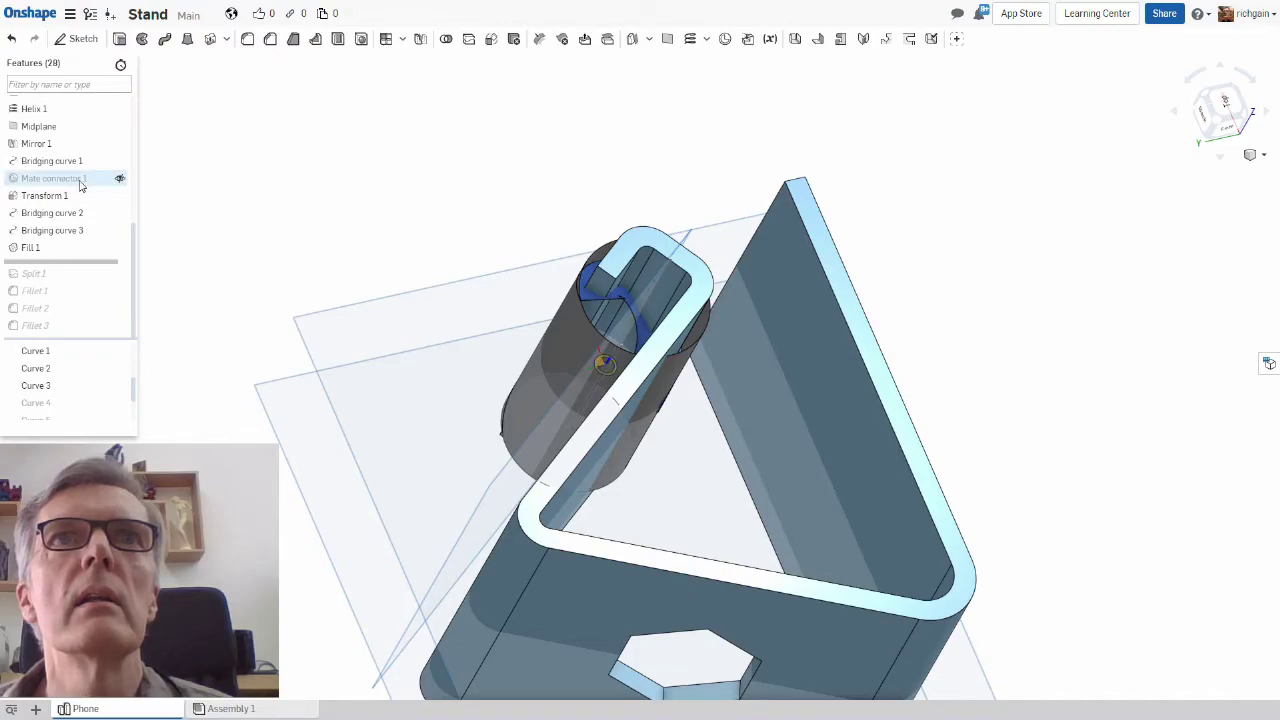
{"action": "scroll", "coordinate": [80, 184], "scroll_direction": "up", "scroll_amount": 1}
{"action": "scroll", "coordinate": [88, 200], "scroll_direction": "up", "scroll_amount": 5}
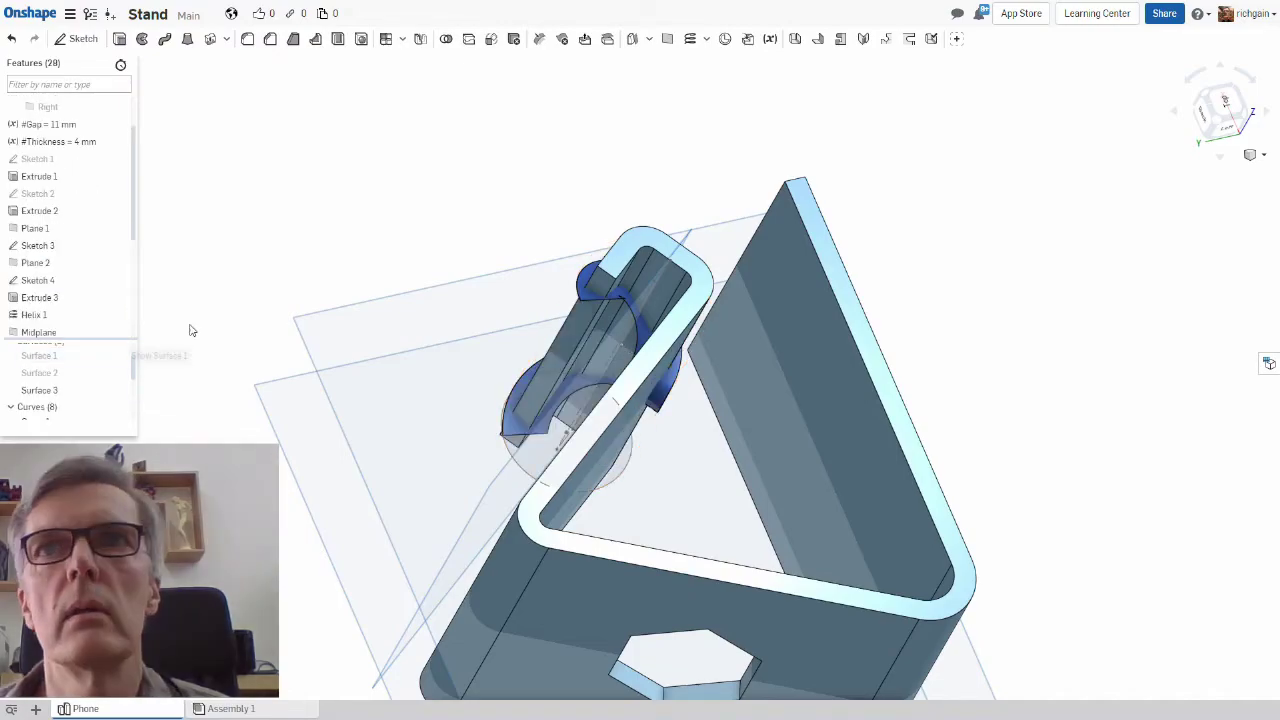
{"action": "right_click_drag", "start_coordinate": [281, 244], "coordinate": [506, 163]}
{"action": "right_click_drag", "start_coordinate": [910, 612], "coordinate": [848, 563]}
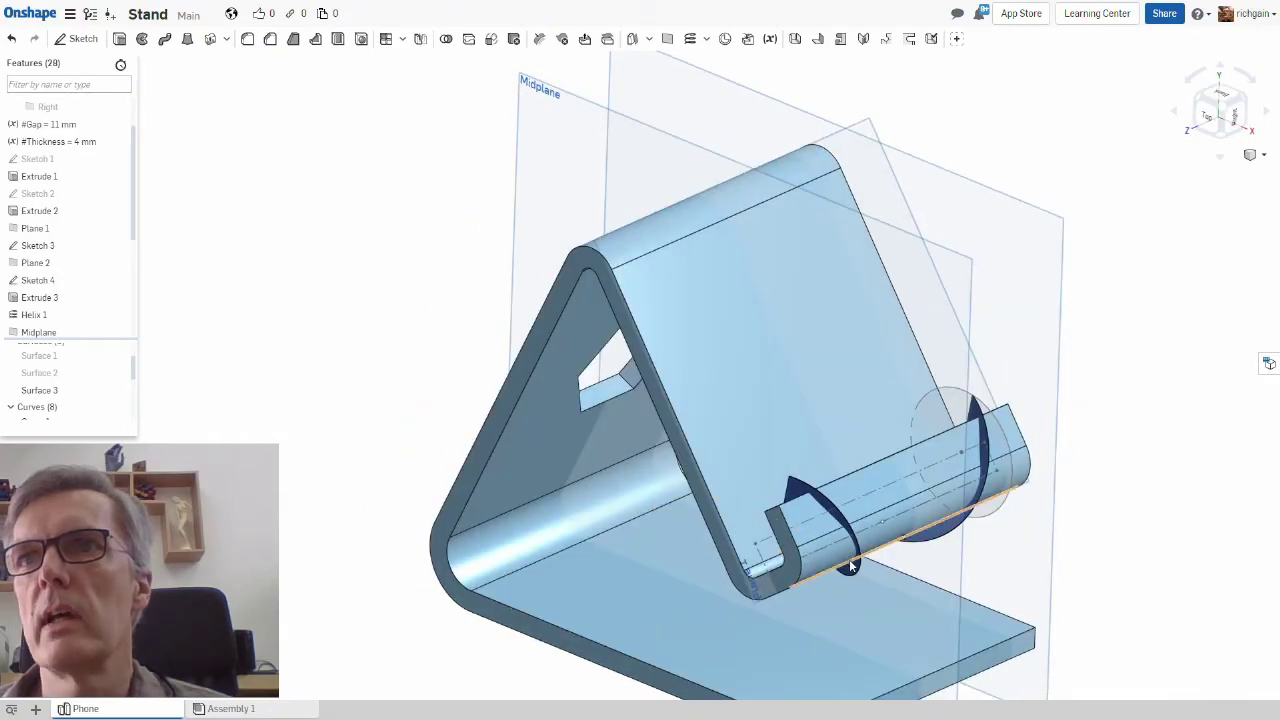
{"action": "middle_click_drag", "start_coordinate": [848, 563], "coordinate": [684, 513]}
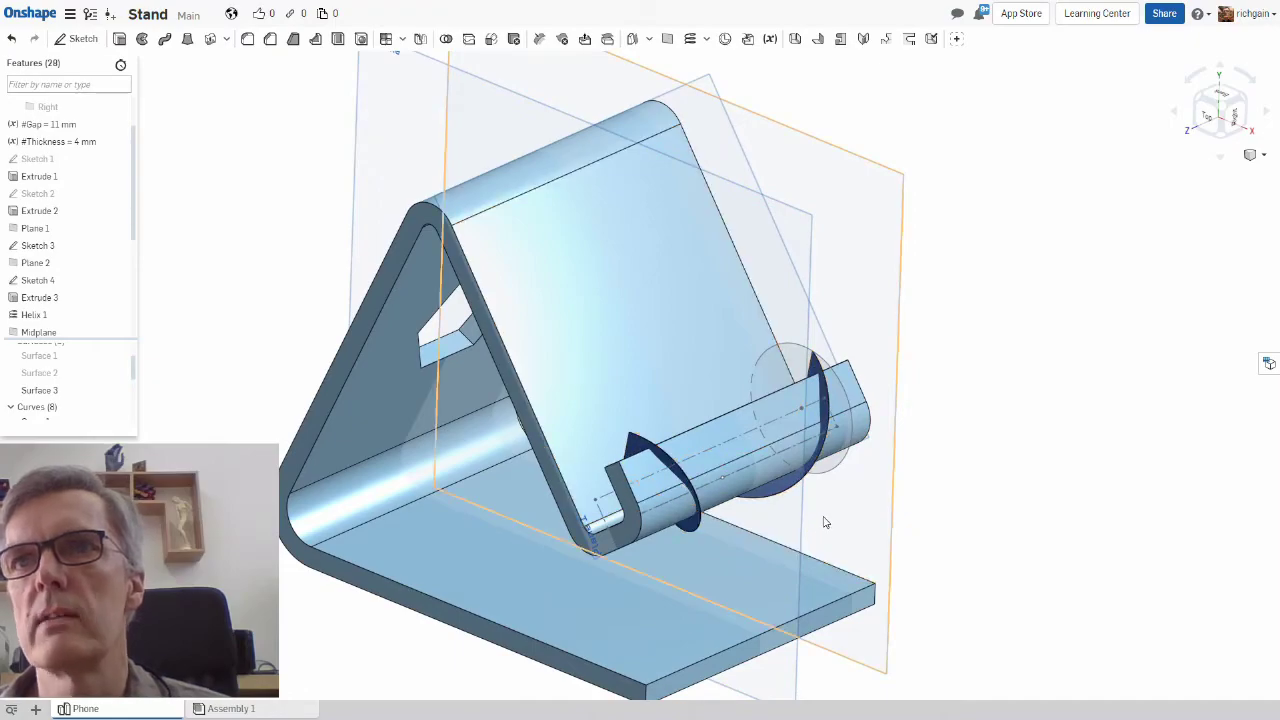
{"action": "right_click_drag", "start_coordinate": [823, 520], "coordinate": [832, 566]}
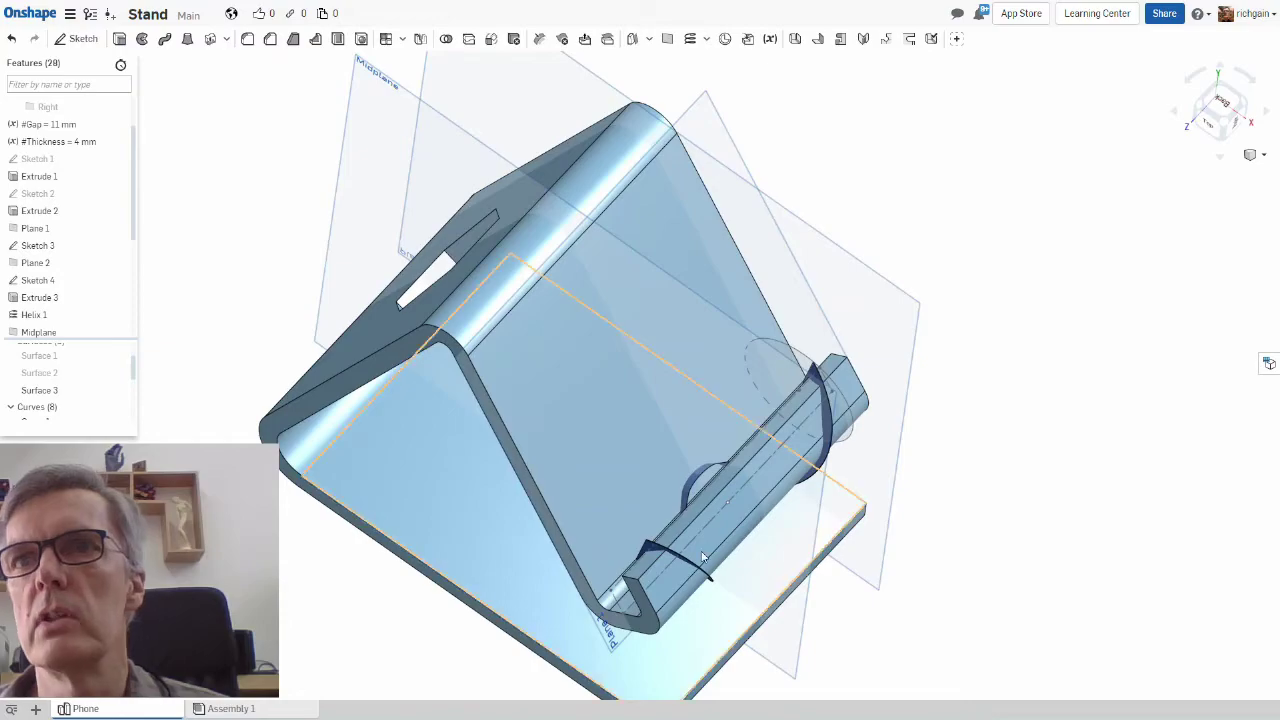
{"action": "right_click_drag", "start_coordinate": [713, 587], "coordinate": [897, 540]}
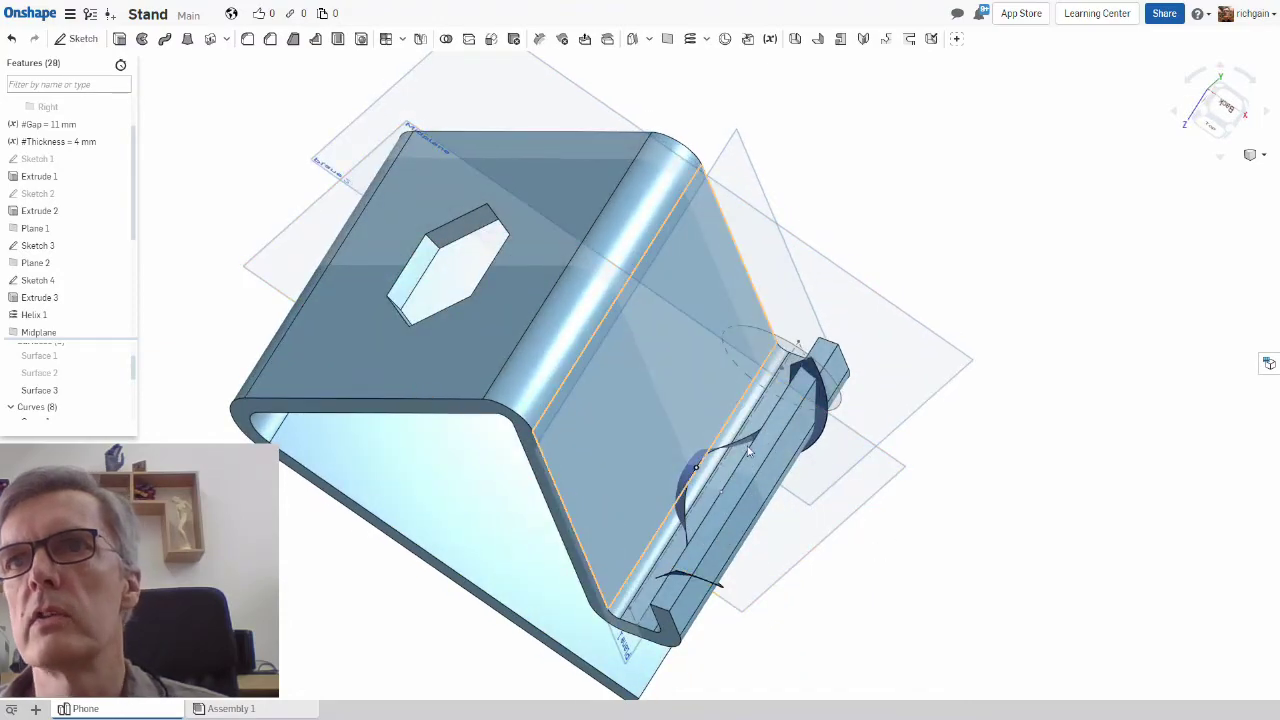
{"action": "left_click", "coordinate": [804, 392]}
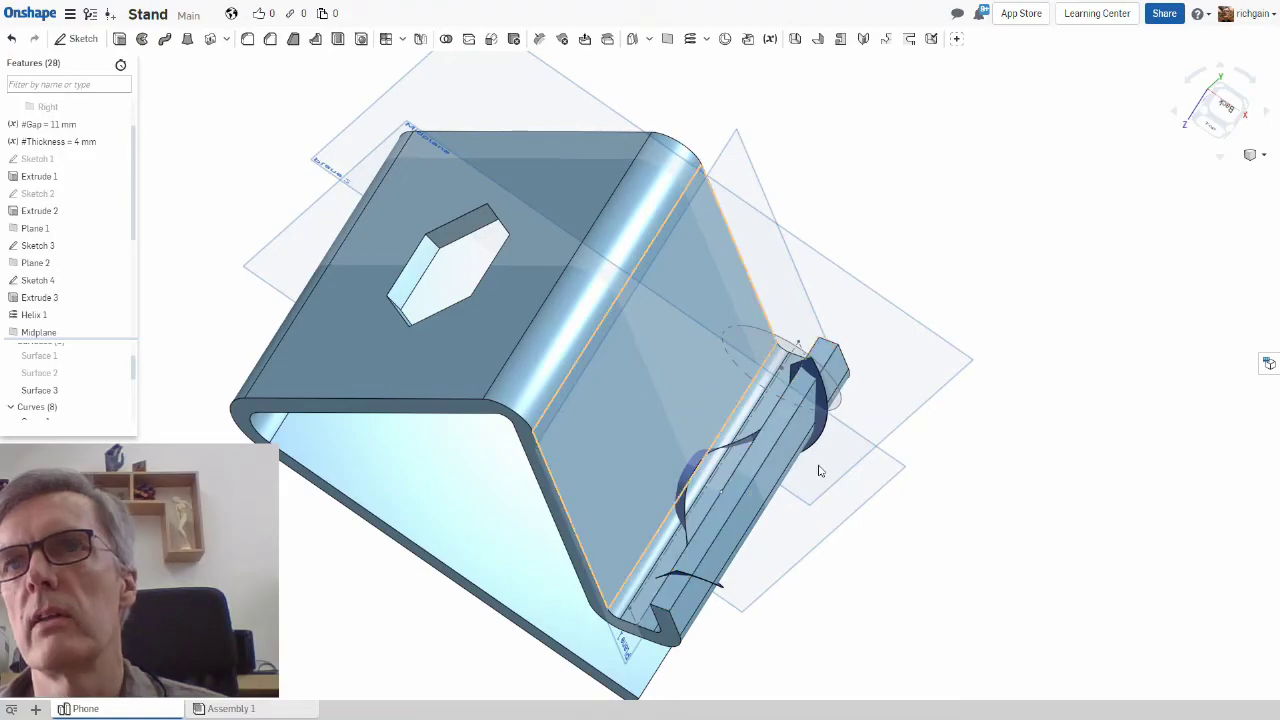
{"action": "left_click", "coordinate": [309, 671]}
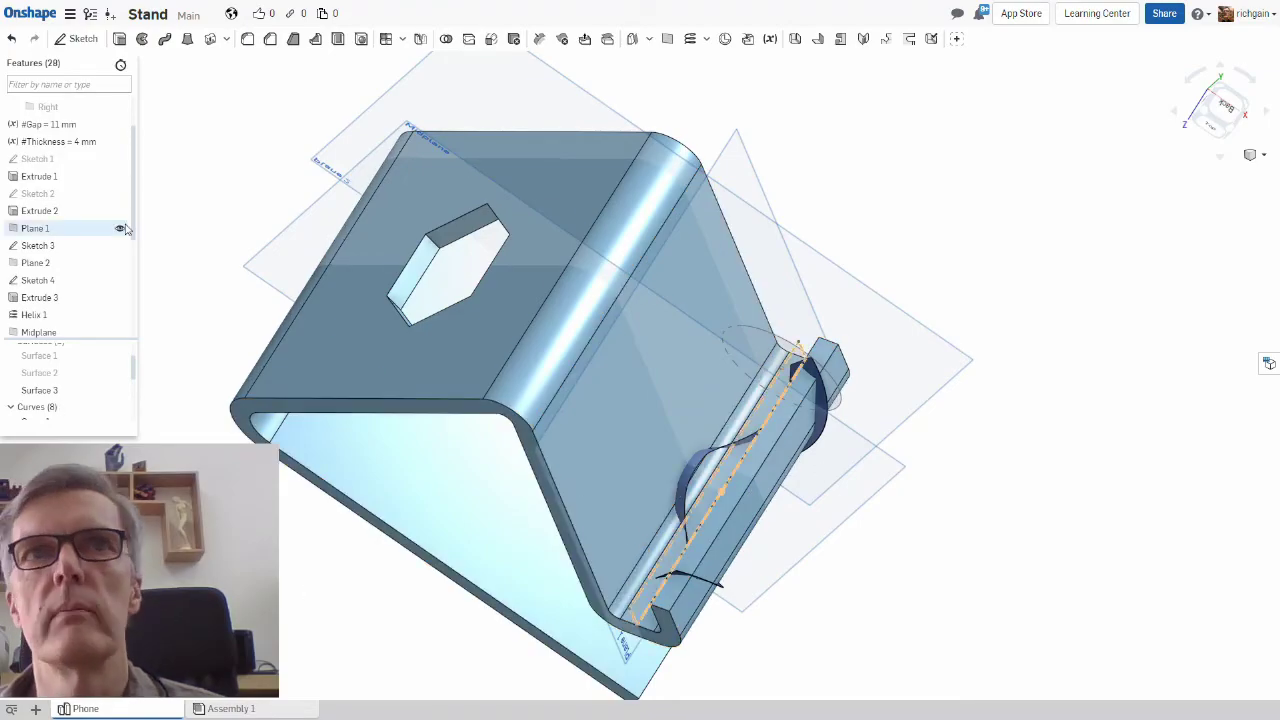
Step: Select Fill 1 in the Feature list to review its curves, then clear it
{"action": "scroll", "coordinate": [136, 240], "scroll_direction": "down", "scroll_amount": 1}
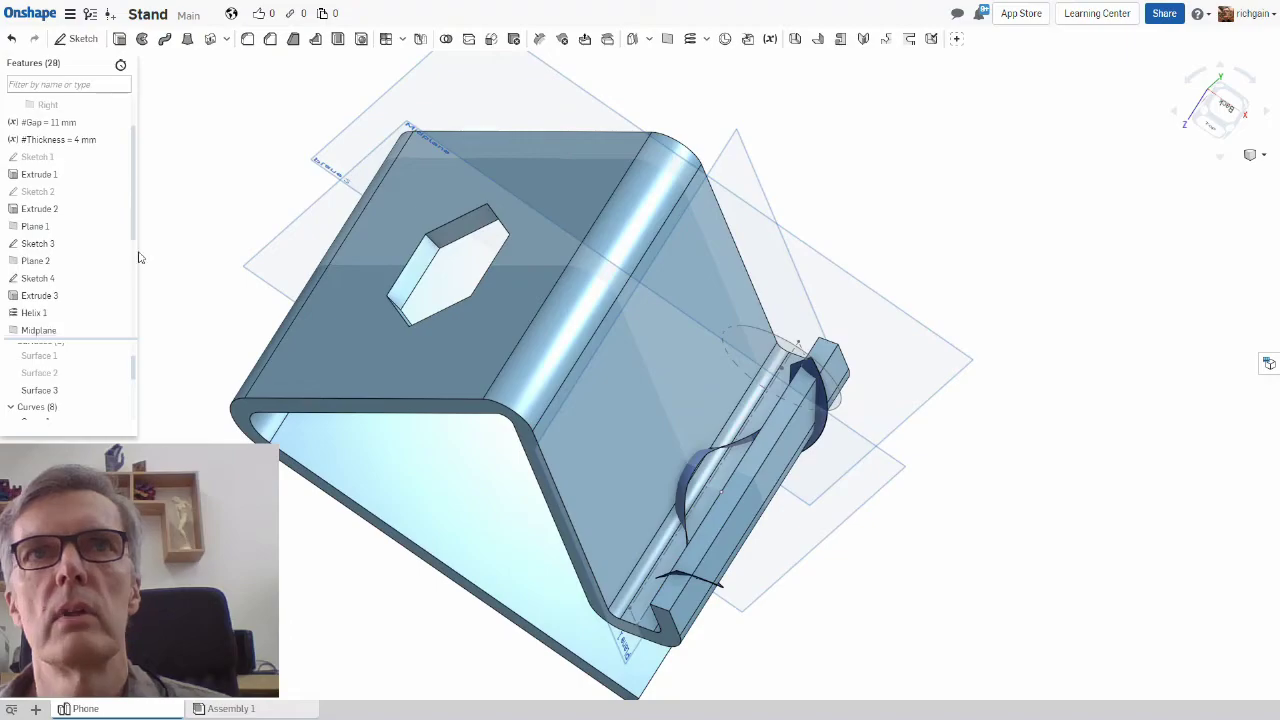
{"action": "scroll", "coordinate": [137, 250], "scroll_direction": "down", "scroll_amount": 2}
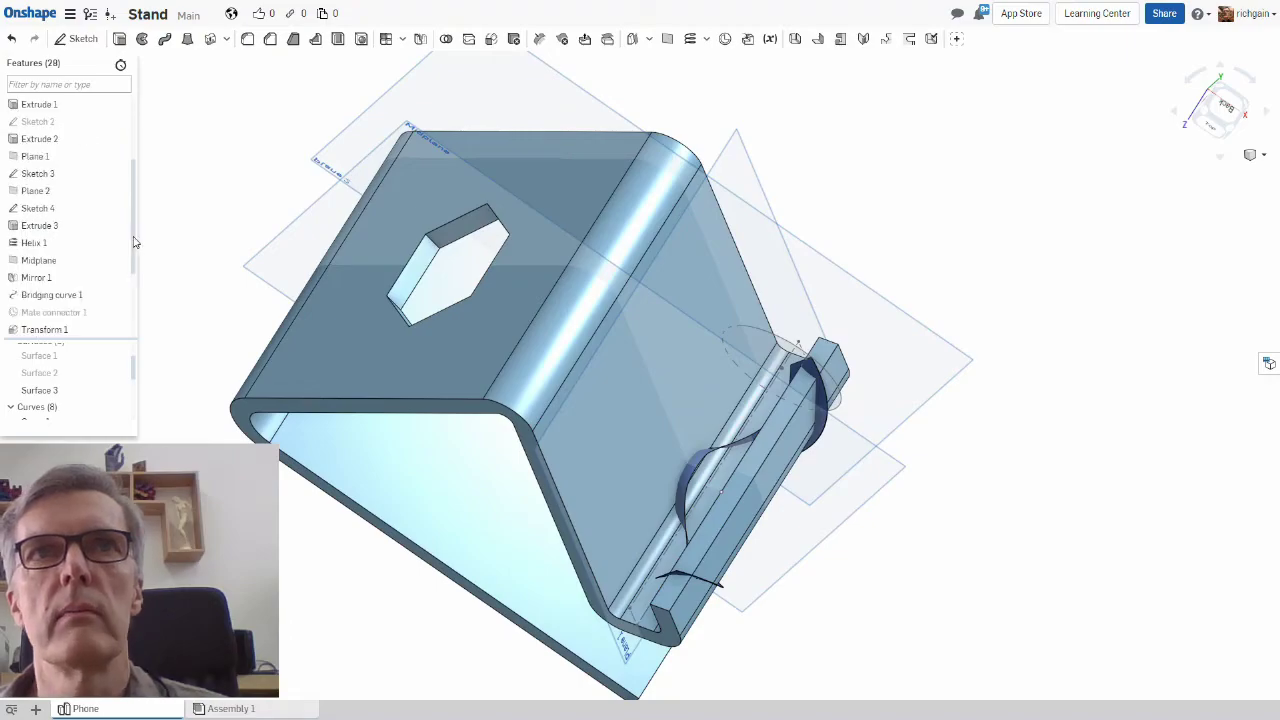
{"action": "scroll", "coordinate": [135, 270], "scroll_direction": "down", "scroll_amount": 3}
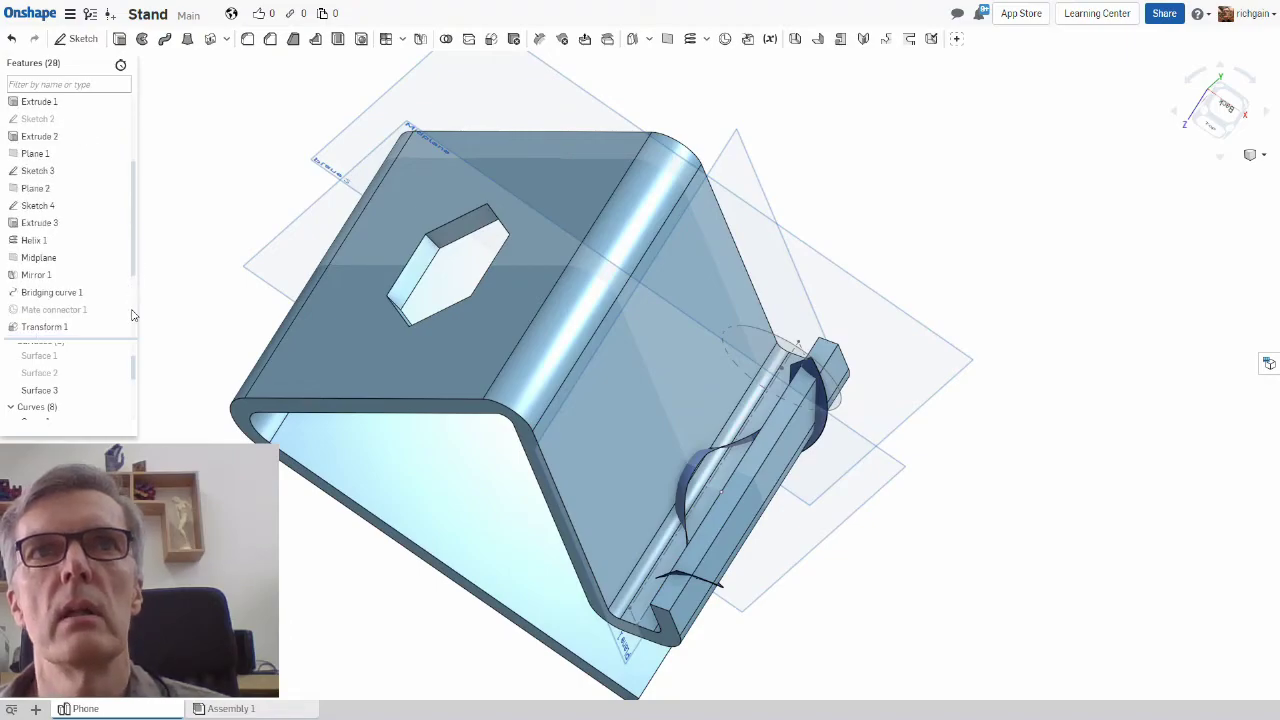
{"action": "scroll", "coordinate": [134, 335], "scroll_direction": "down", "scroll_amount": 1}
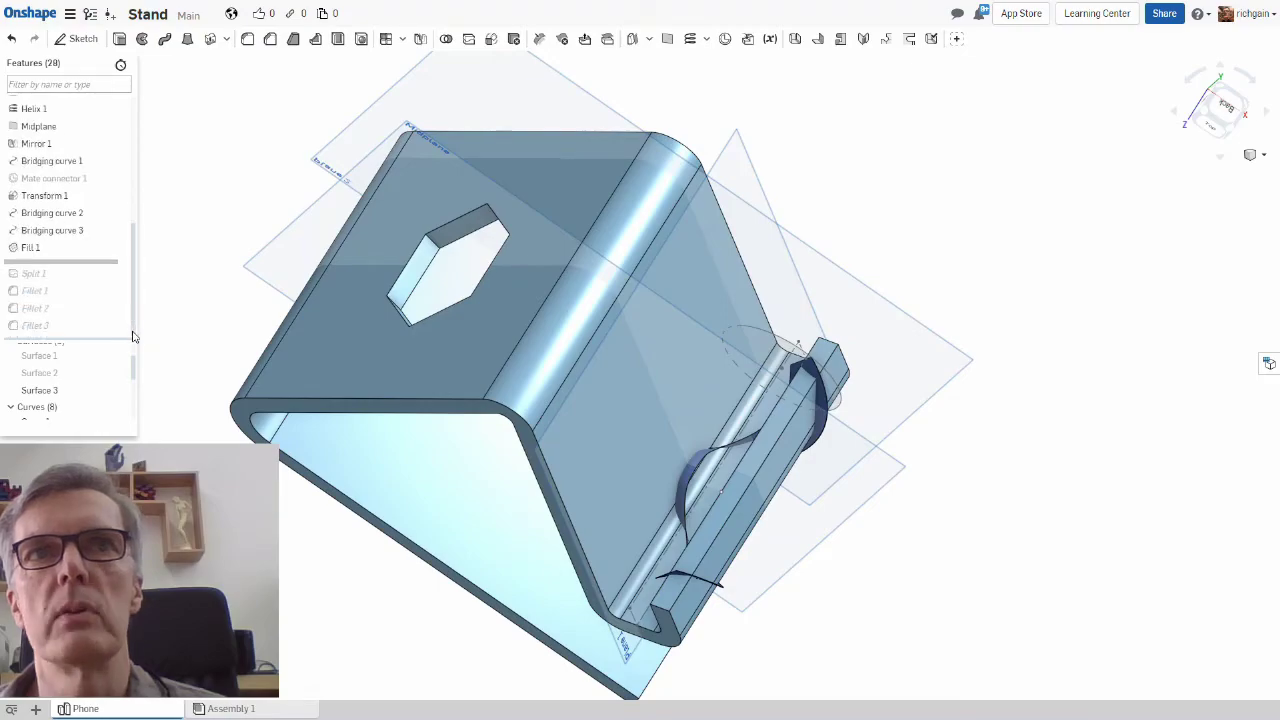
{"action": "left_click", "coordinate": [32, 247]}
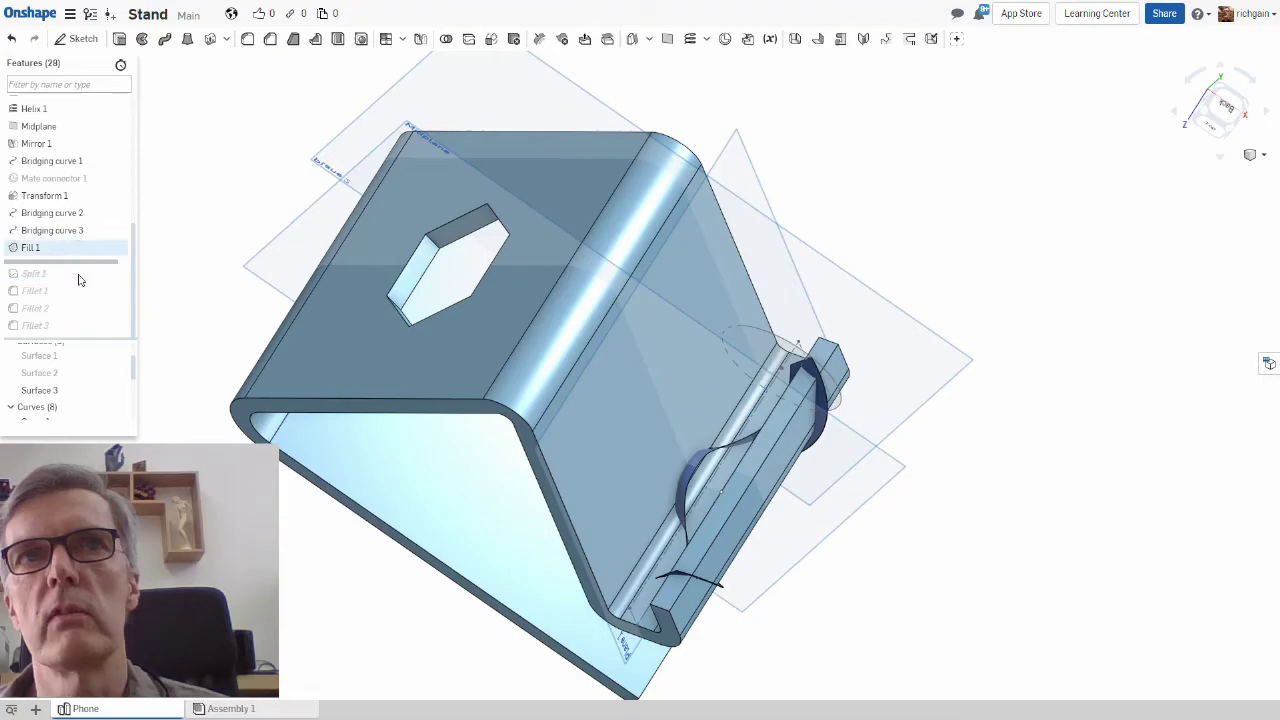
{"action": "left_click", "coordinate": [40, 274]}
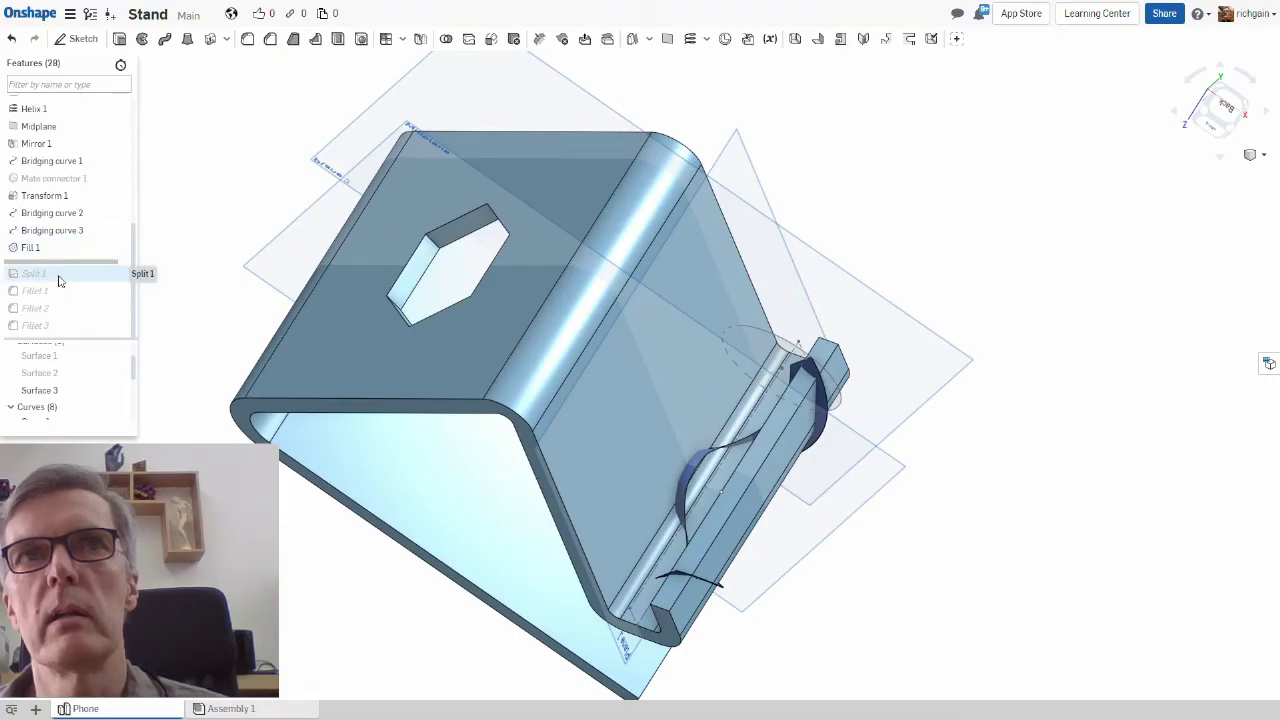
Step: Roll the history forward to include Split 1 and hide Part 1 to reveal the slot
{"action": "right_click", "coordinate": [58, 280]}
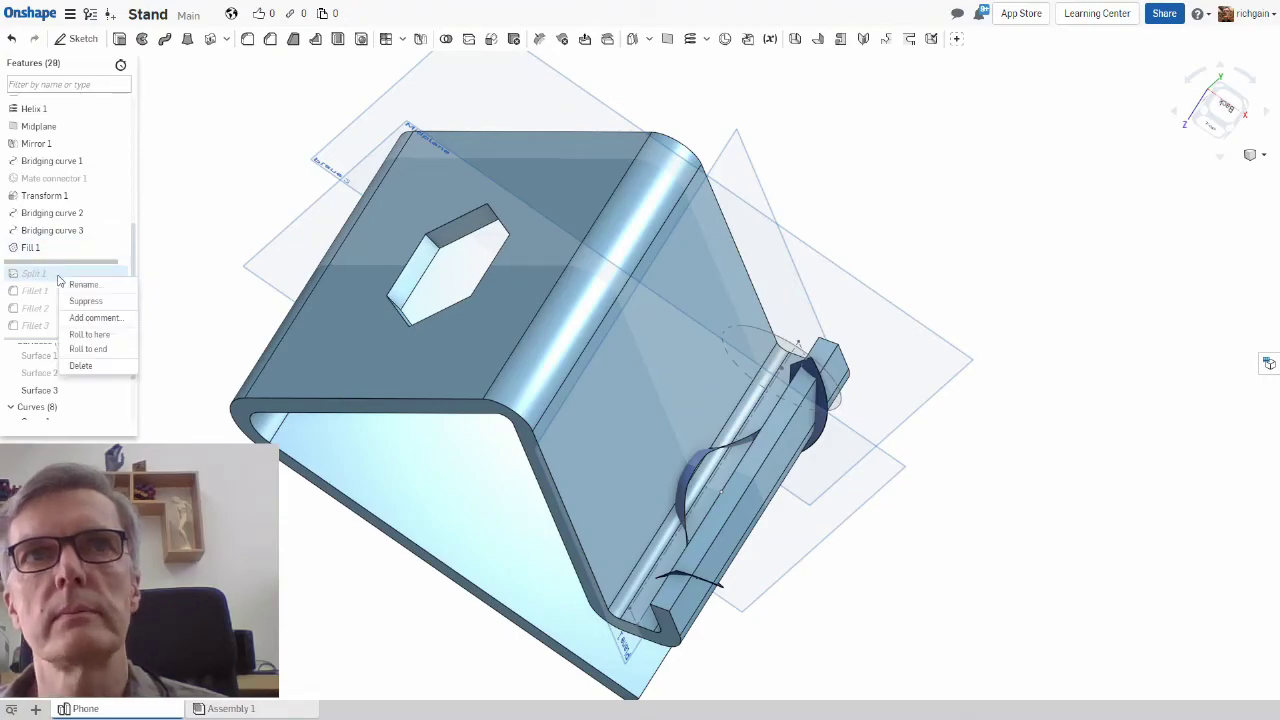
{"action": "left_click", "coordinate": [85, 340]}
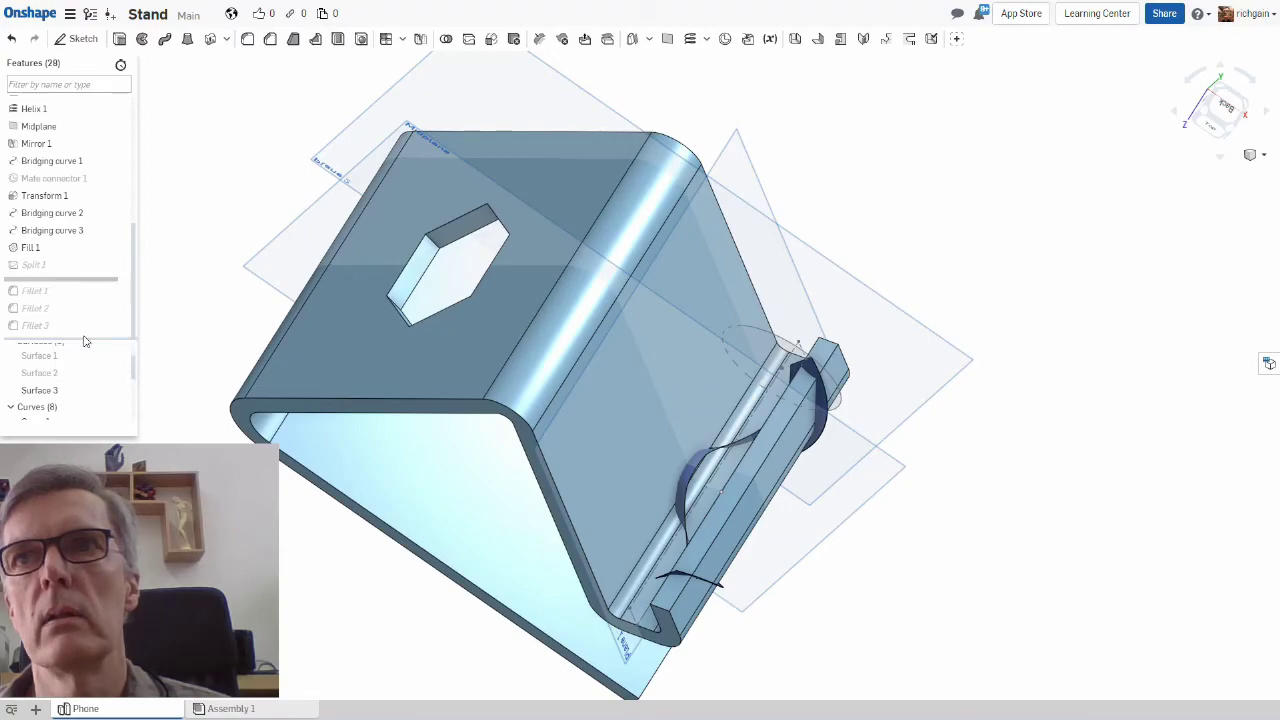
{"action": "scroll", "coordinate": [133, 400], "scroll_direction": "down", "scroll_amount": 1}
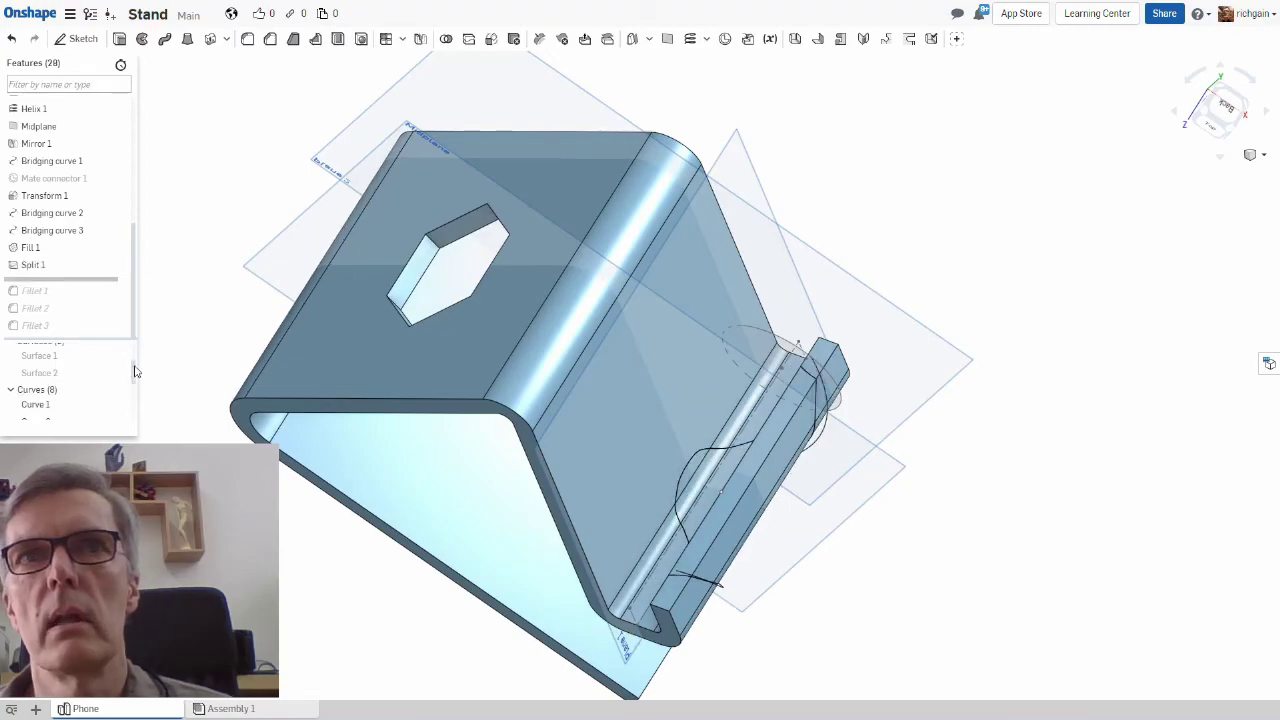
{"action": "scroll", "coordinate": [136, 365], "scroll_direction": "up", "scroll_amount": 1}
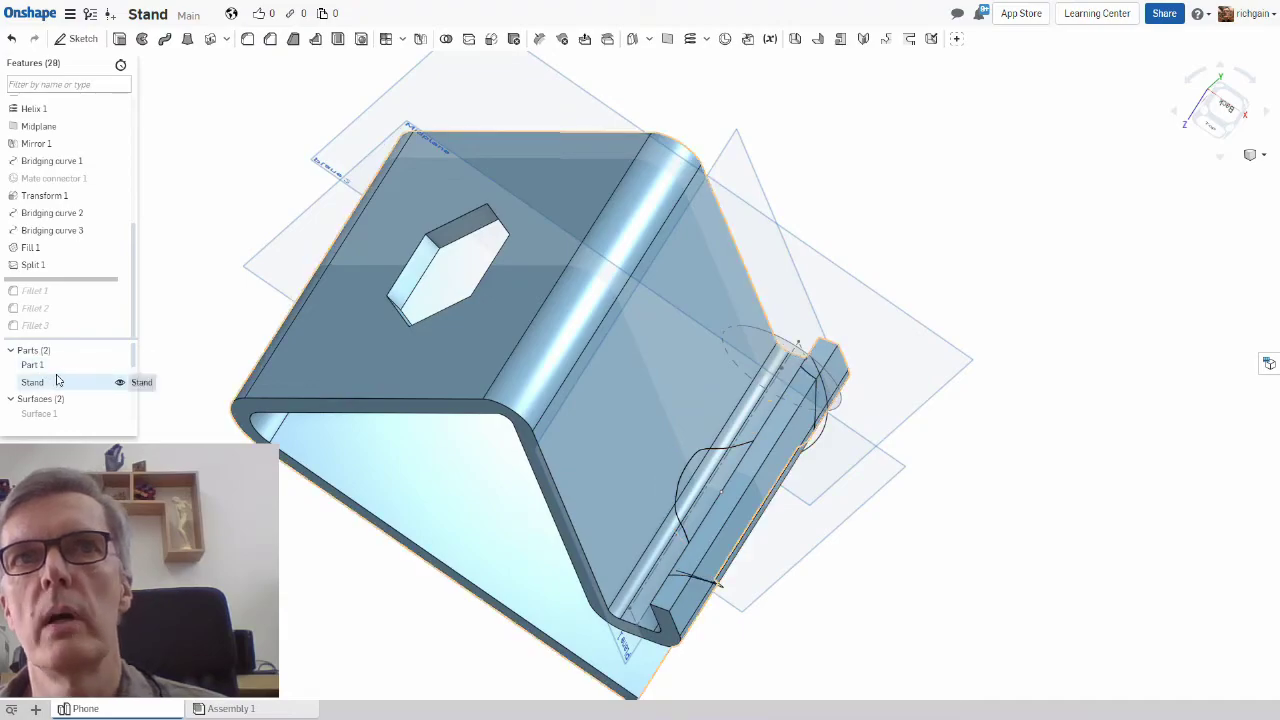
{"action": "left_click", "coordinate": [120, 366]}
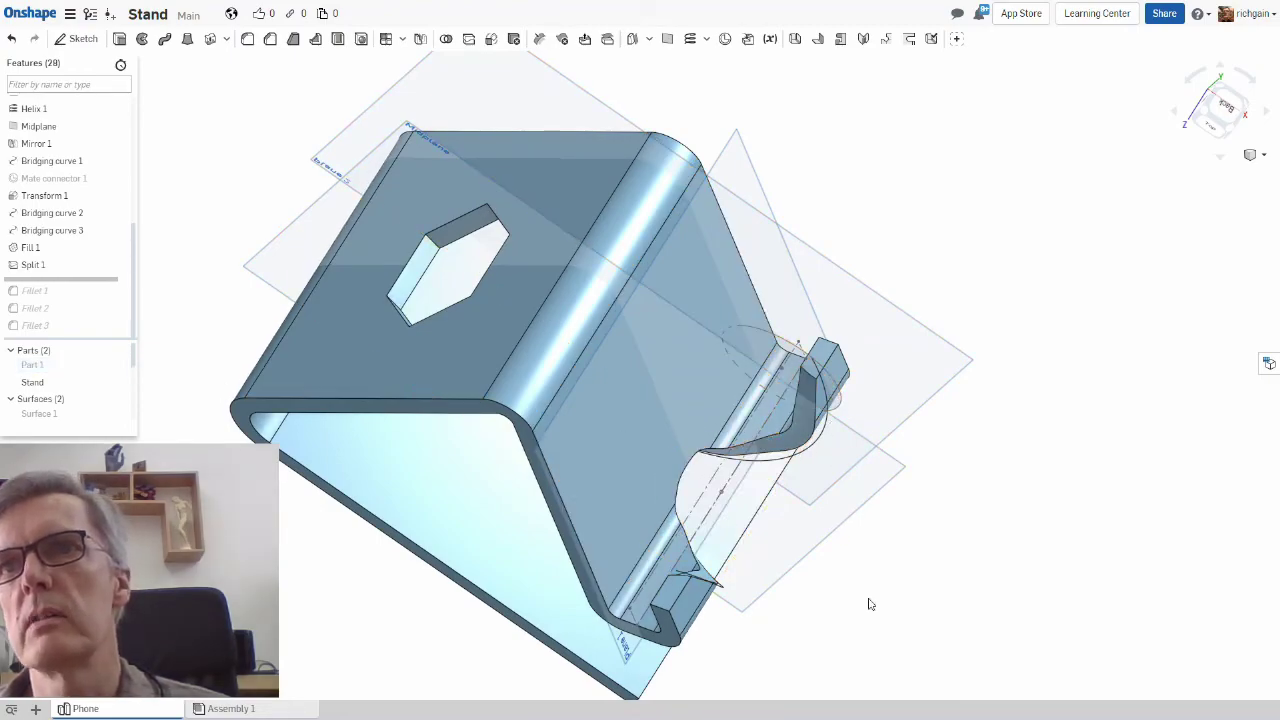
Step: Roll the history to the end so Fillets 1–3 round the slot edges
{"action": "right_click_drag", "start_coordinate": [872, 605], "coordinate": [727, 534]}
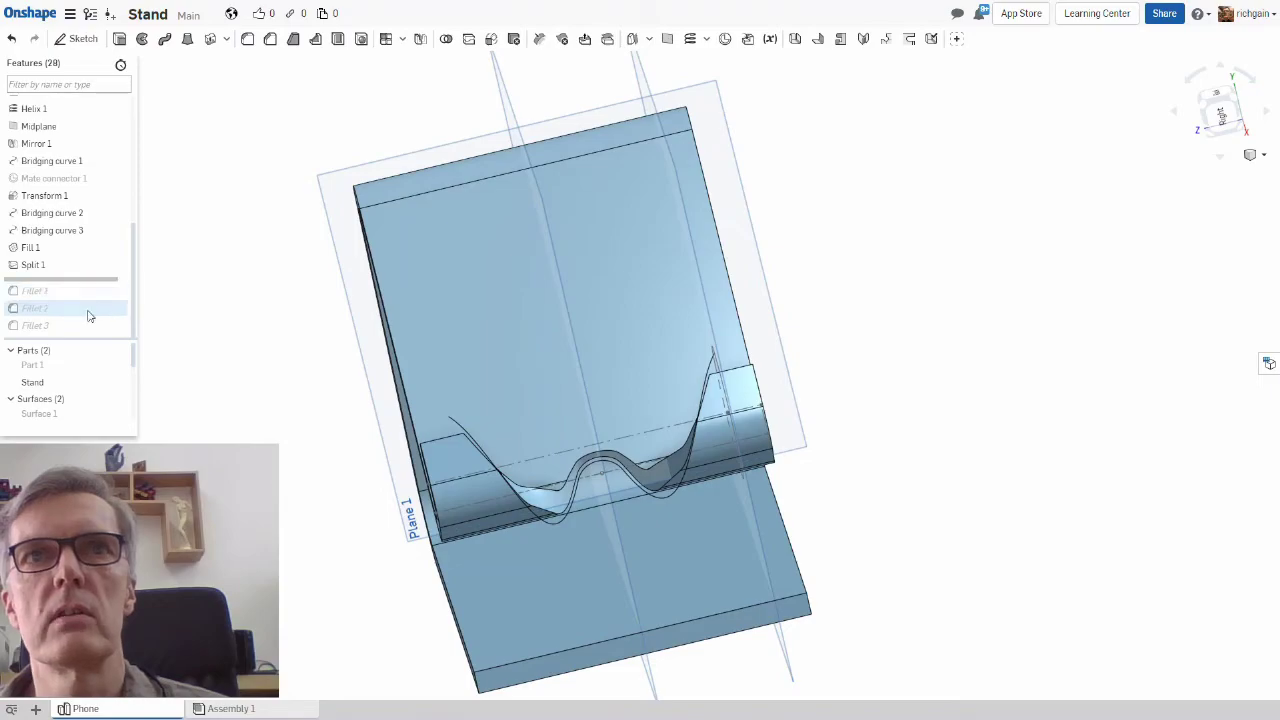
{"action": "right_click", "coordinate": [54, 327]}
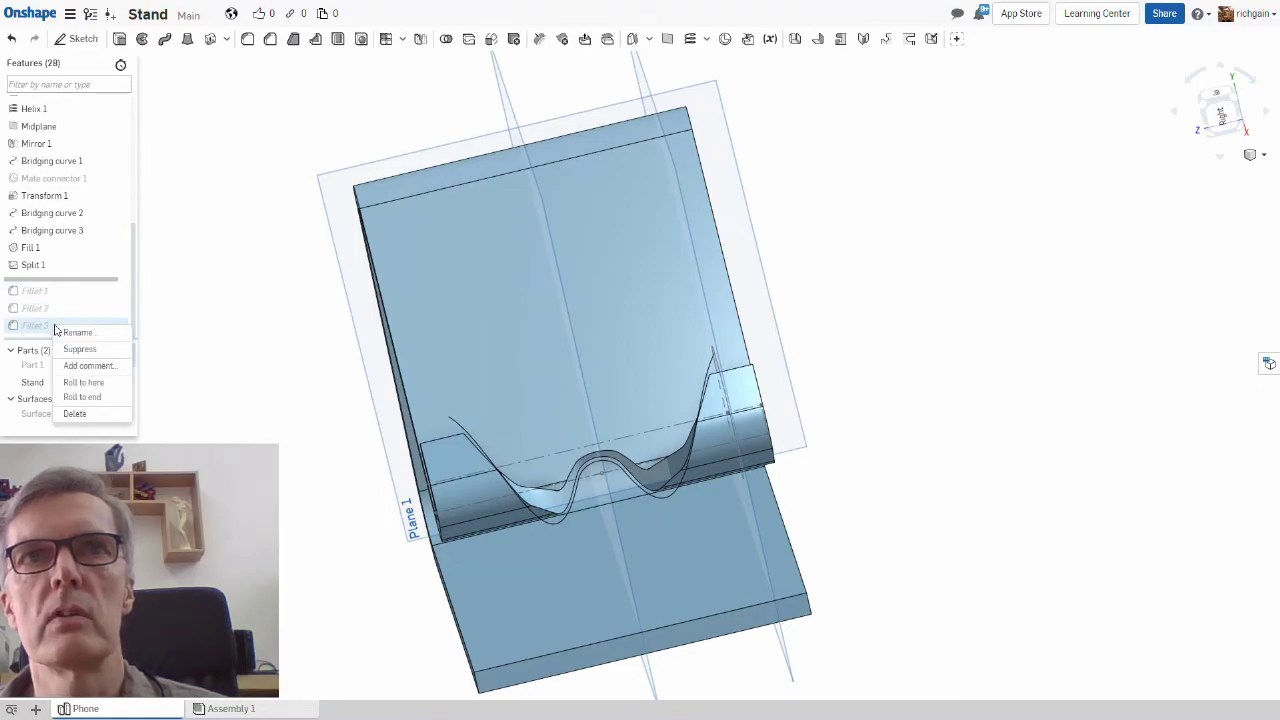
{"action": "left_click", "coordinate": [84, 397]}
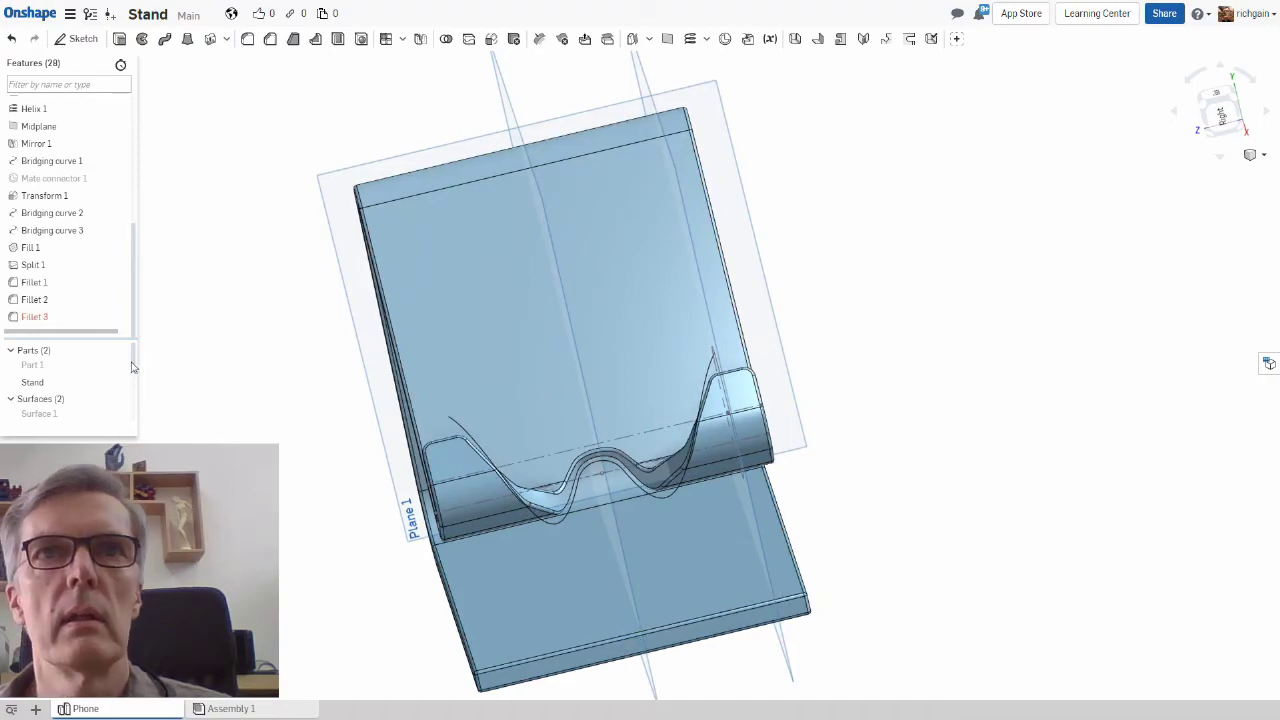
Step: Hide Curves 1–3 and the remaining construction planes and sketch
{"action": "scroll", "coordinate": [120, 385], "scroll_direction": "down", "scroll_amount": 5}
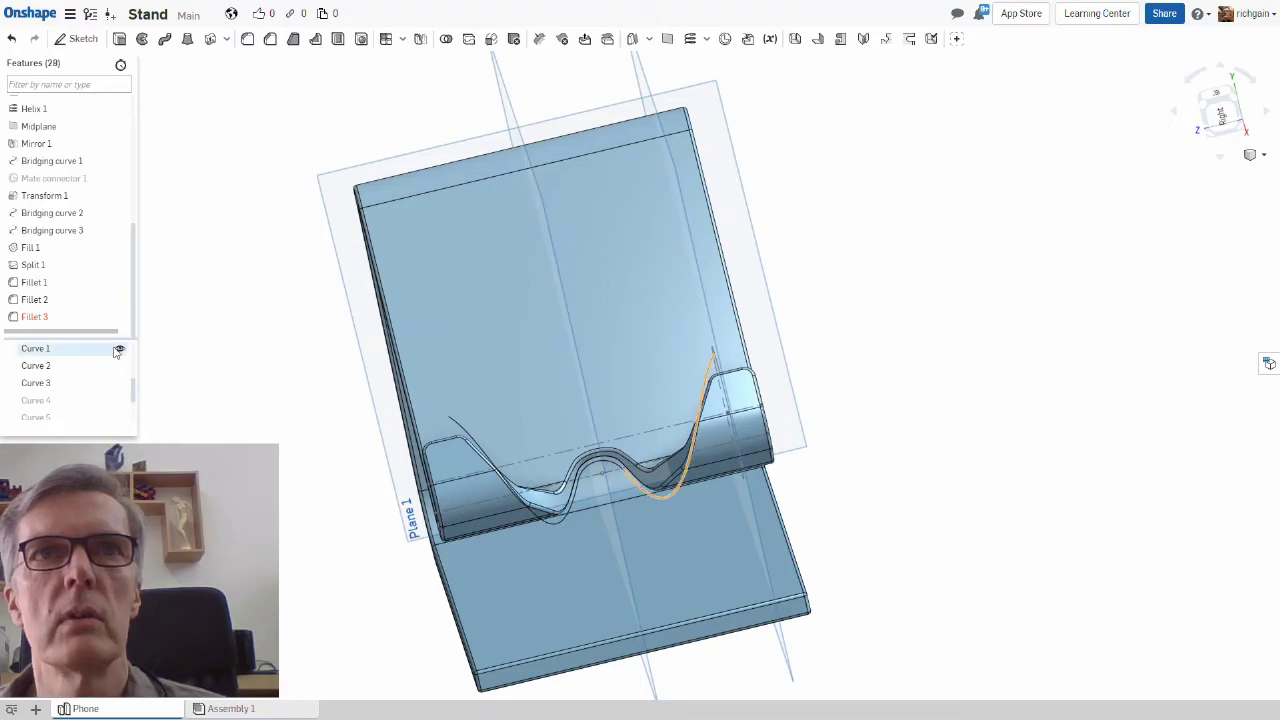
{"action": "left_click", "coordinate": [118, 351]}
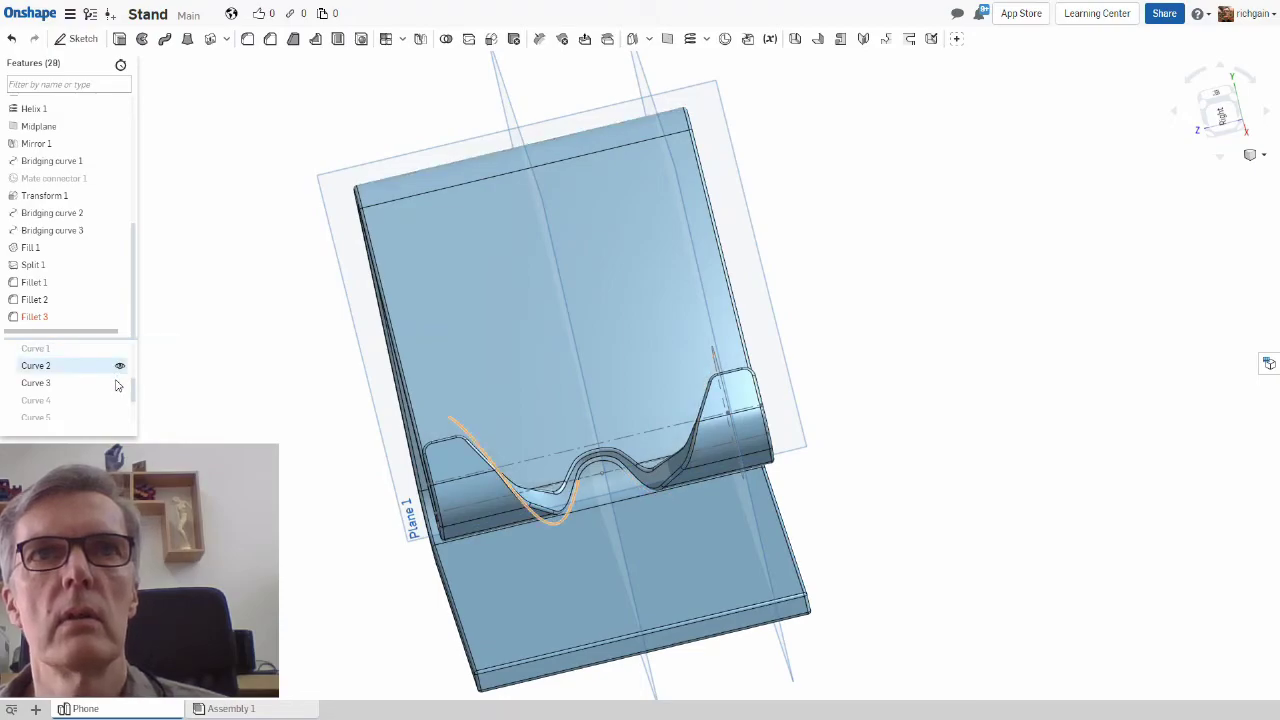
{"action": "left_click", "coordinate": [119, 365]}
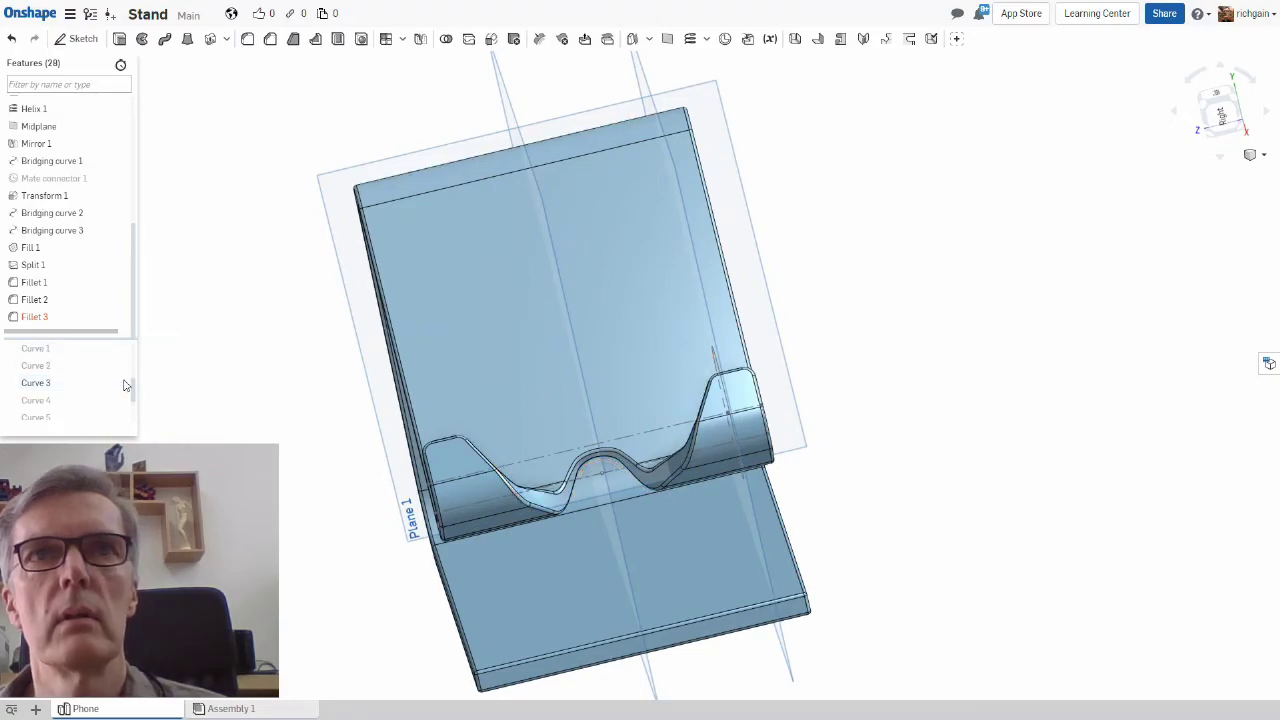
{"action": "left_click", "coordinate": [119, 383]}
{"action": "left_click", "coordinate": [120, 108]}
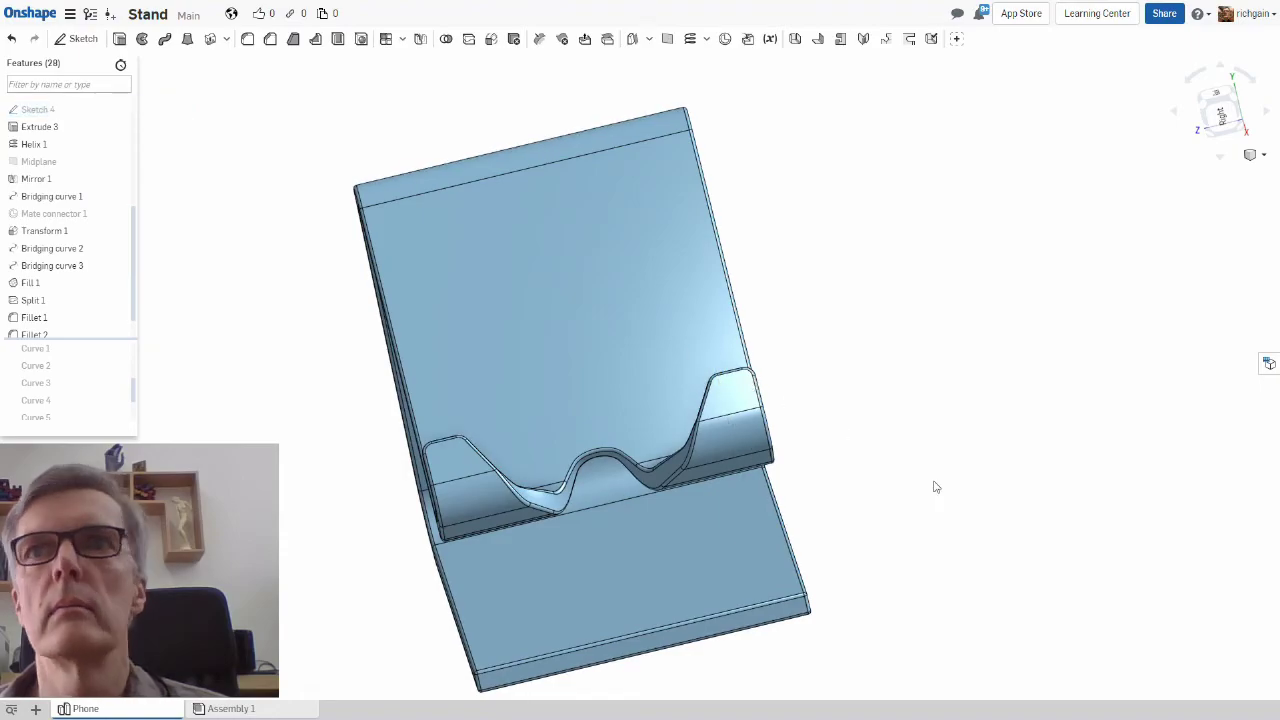
{"action": "right_click_drag", "start_coordinate": [960, 503], "coordinate": [723, 569]}
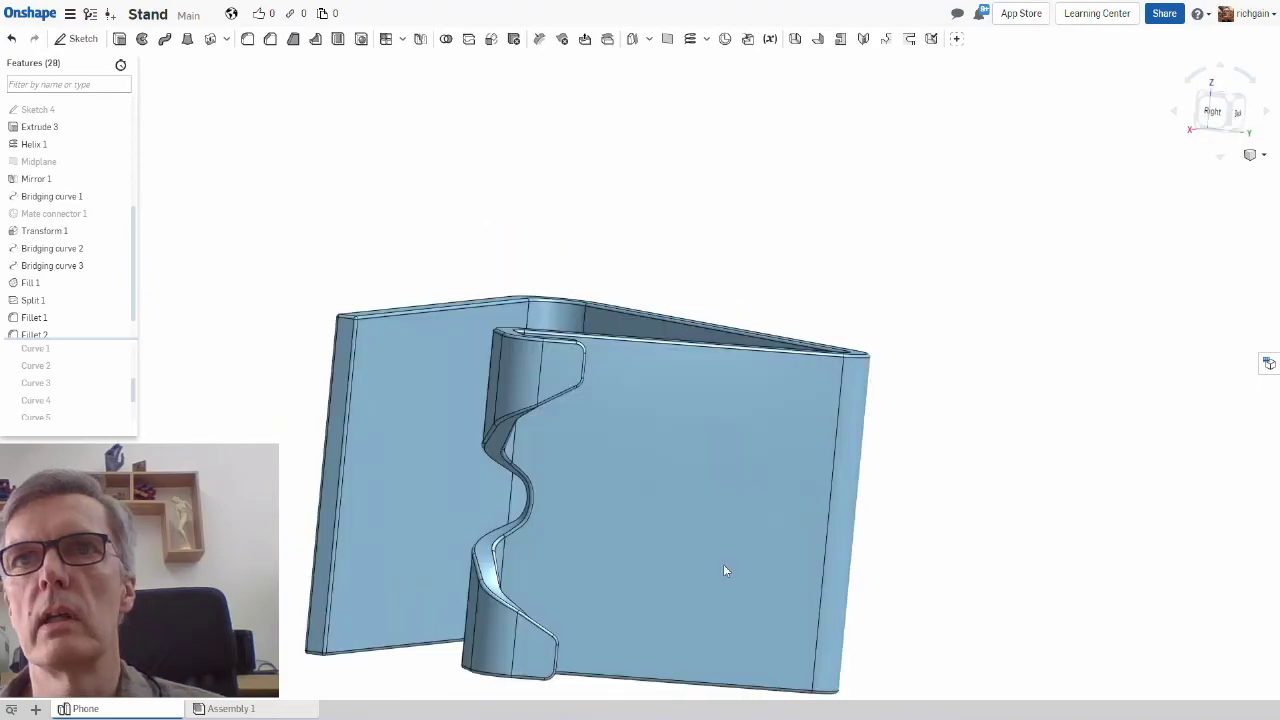
{"action": "right_click_drag", "start_coordinate": [1045, 627], "coordinate": [866, 652]}
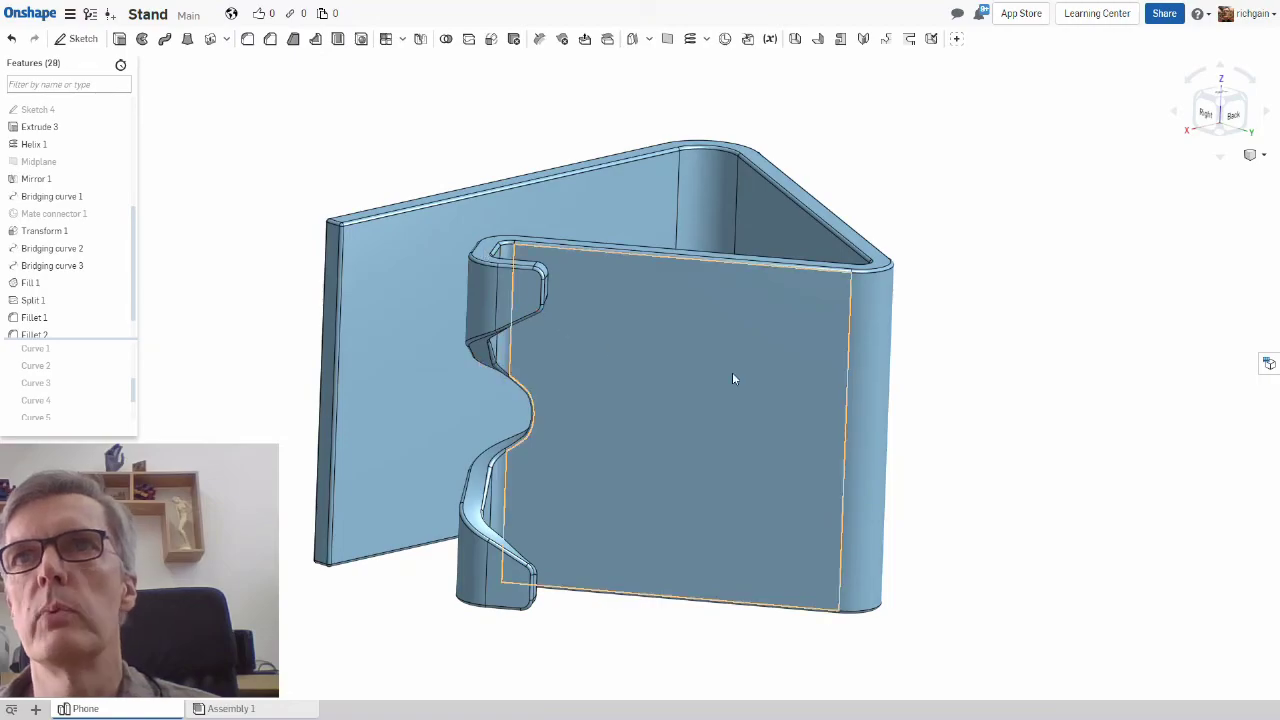
{"action": "right_click_drag", "start_coordinate": [734, 377], "coordinate": [960, 409]}
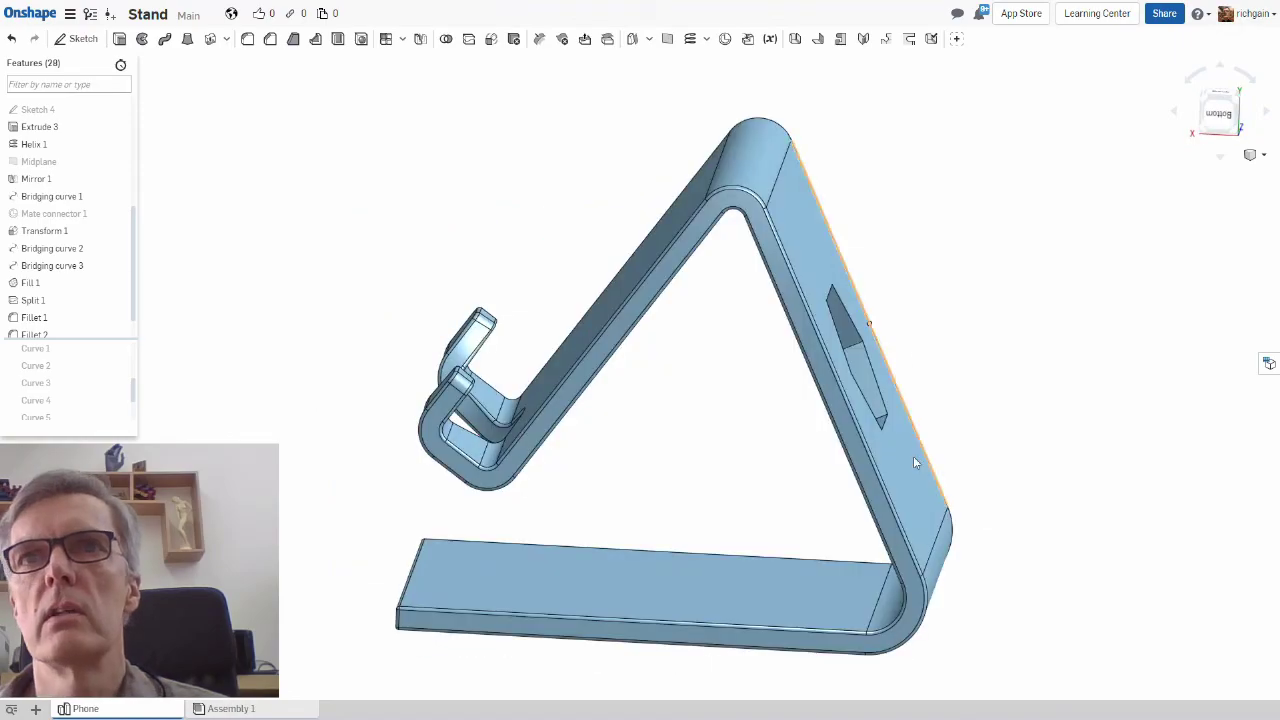